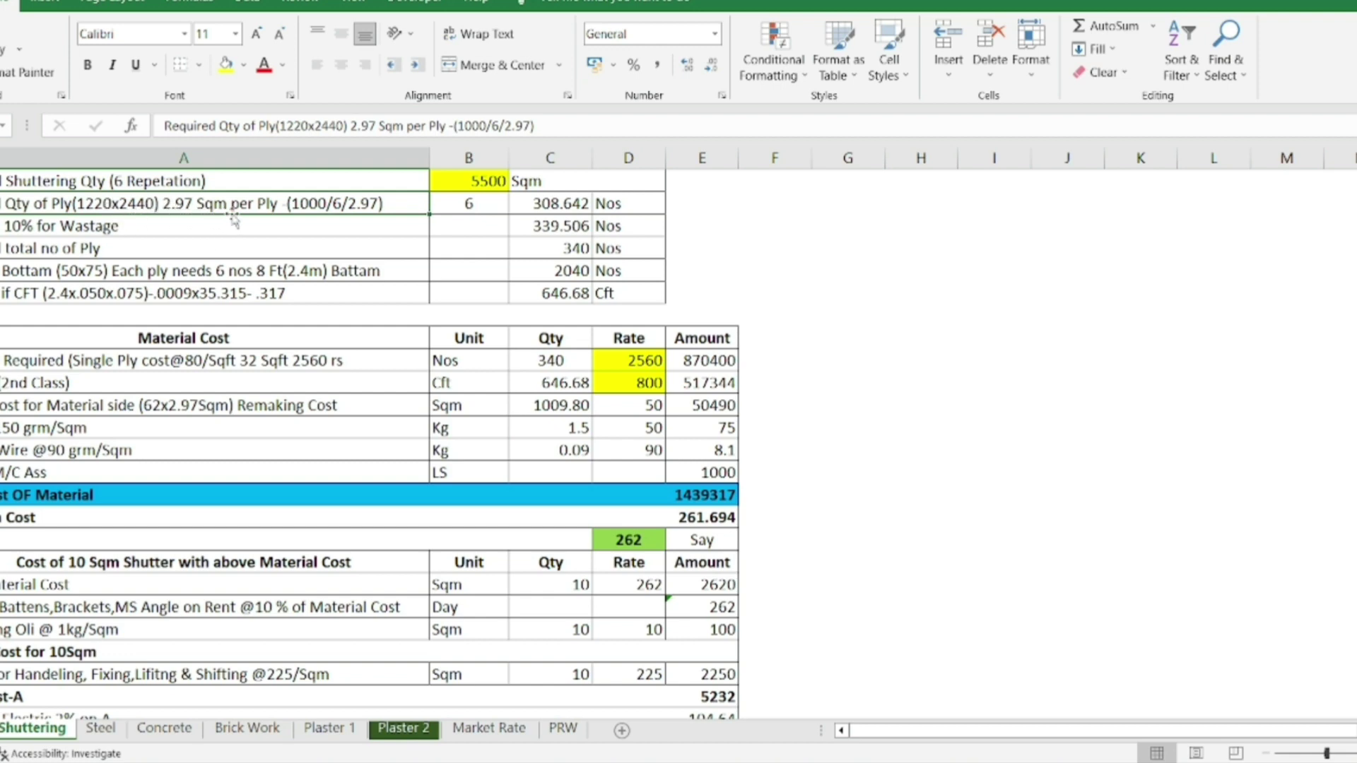
Examine the shuttering sheet's required ply quantity, 10% wastage allowance and rounded ply total formulas in C2:C4
left_click(467, 202)
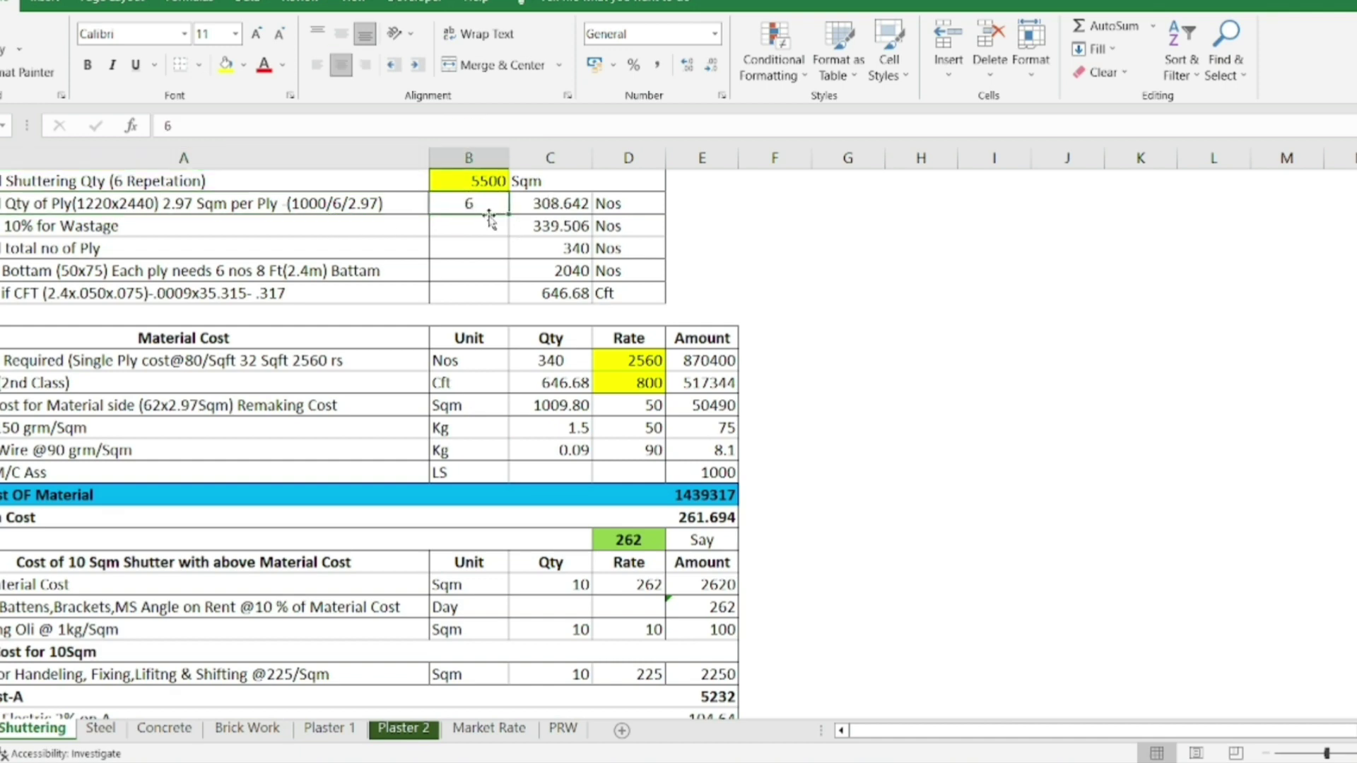
left_click(548, 204)
double_click(547, 204)
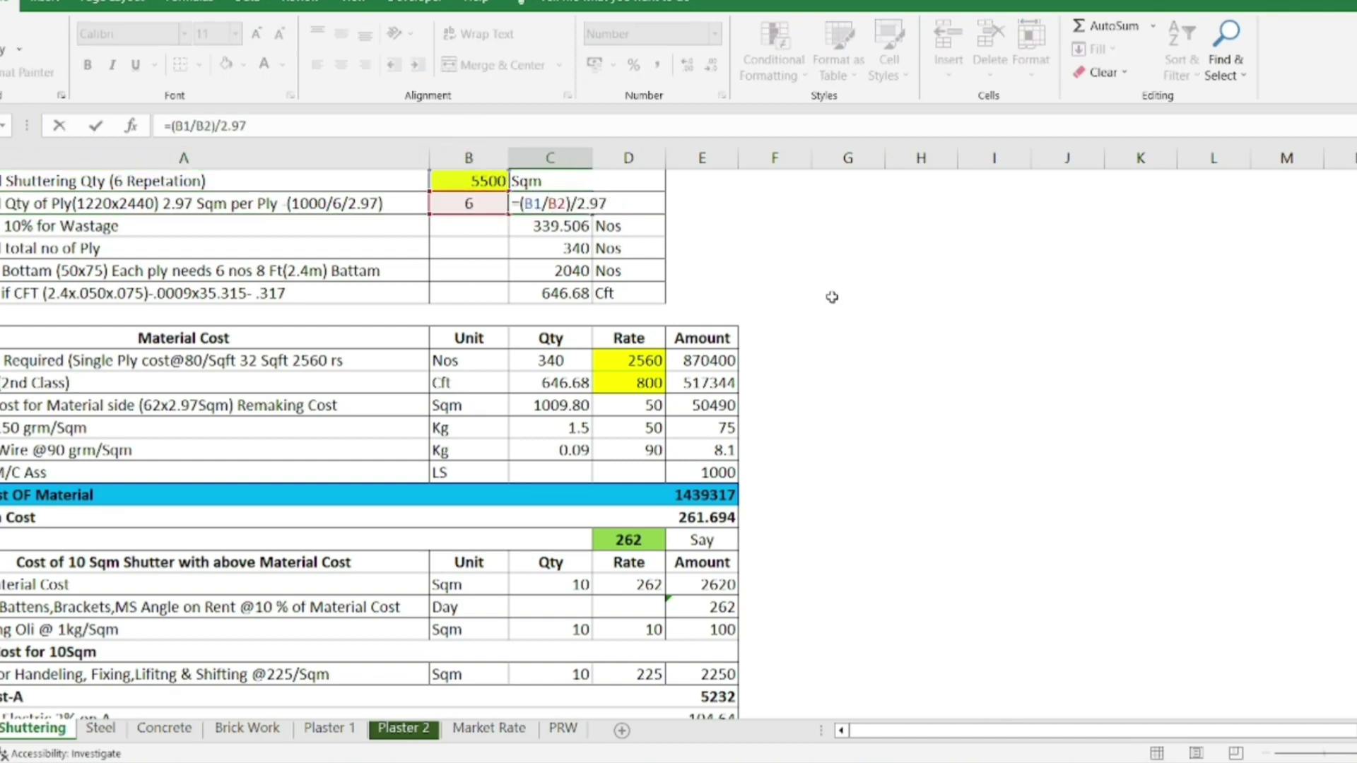
key("Escape")
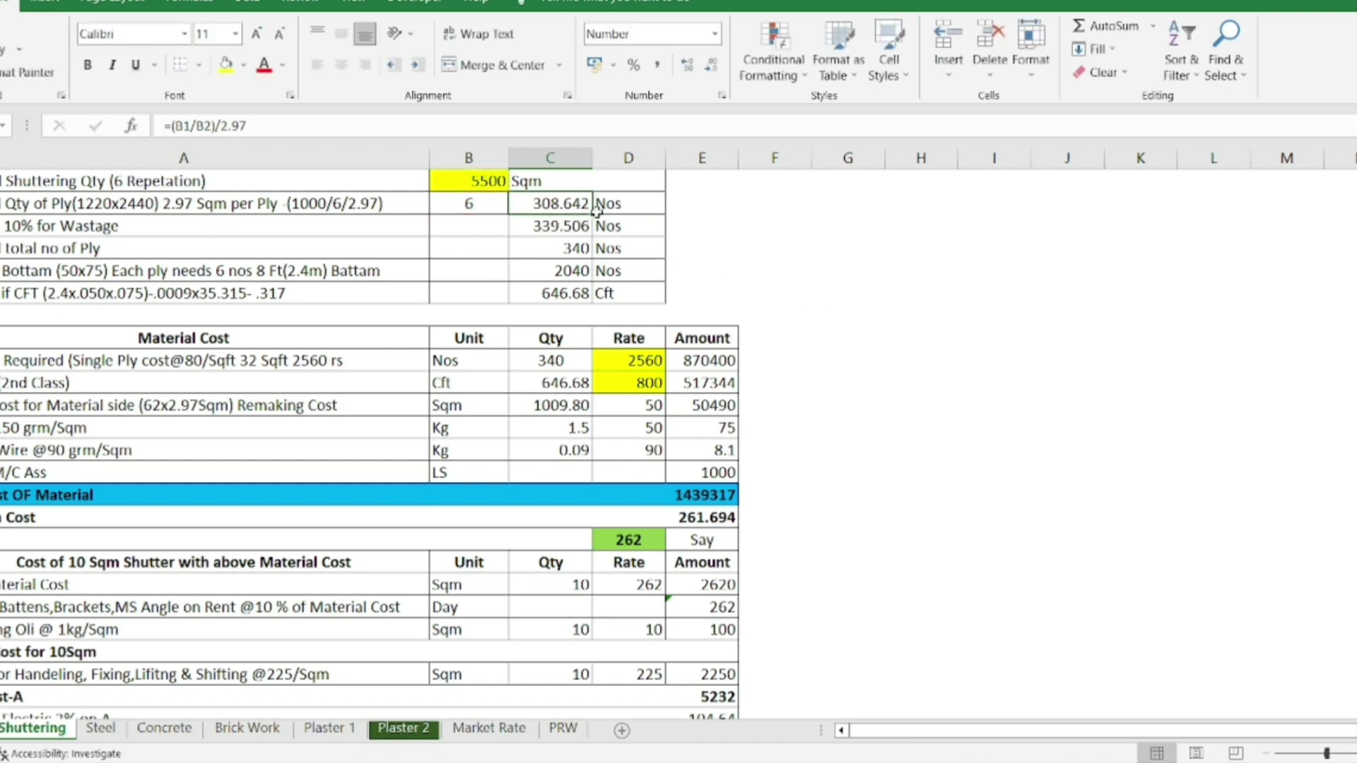
left_click(73, 227)
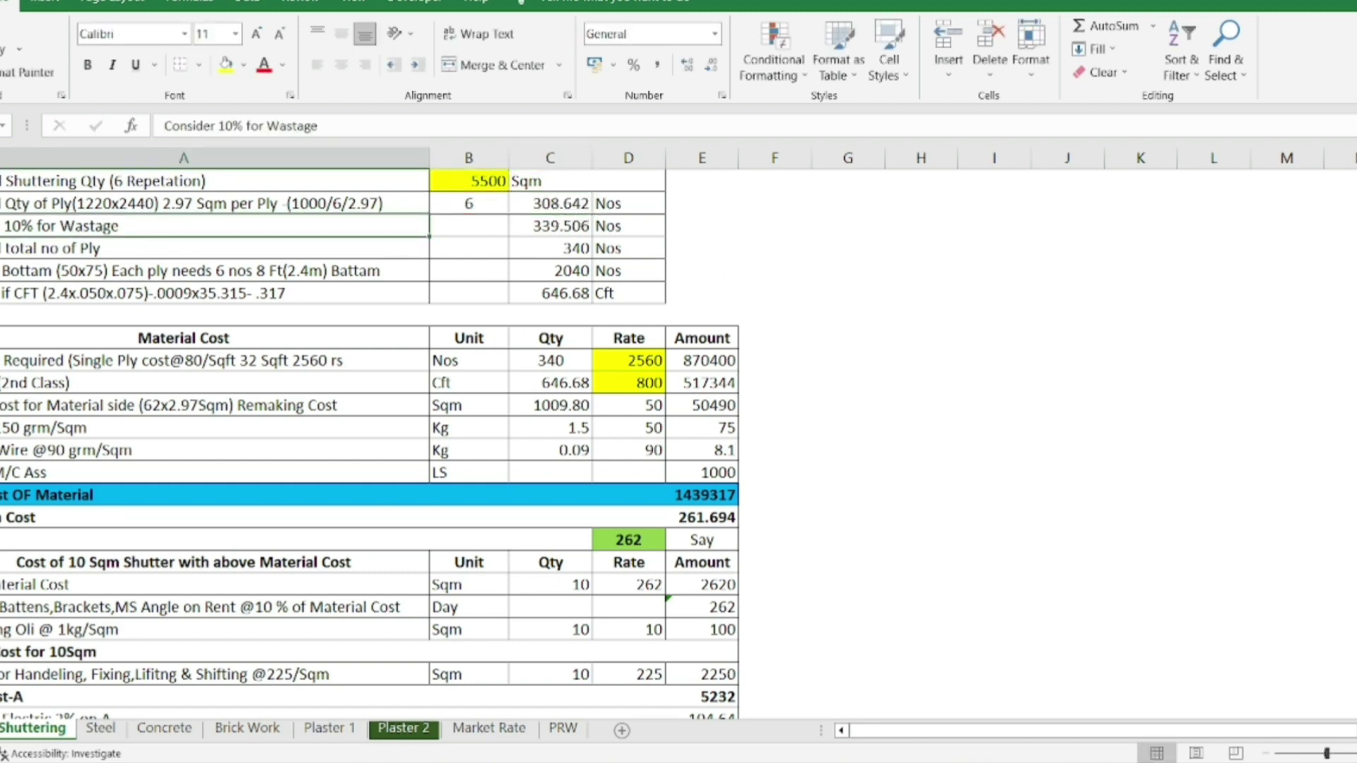
key("shift+space")
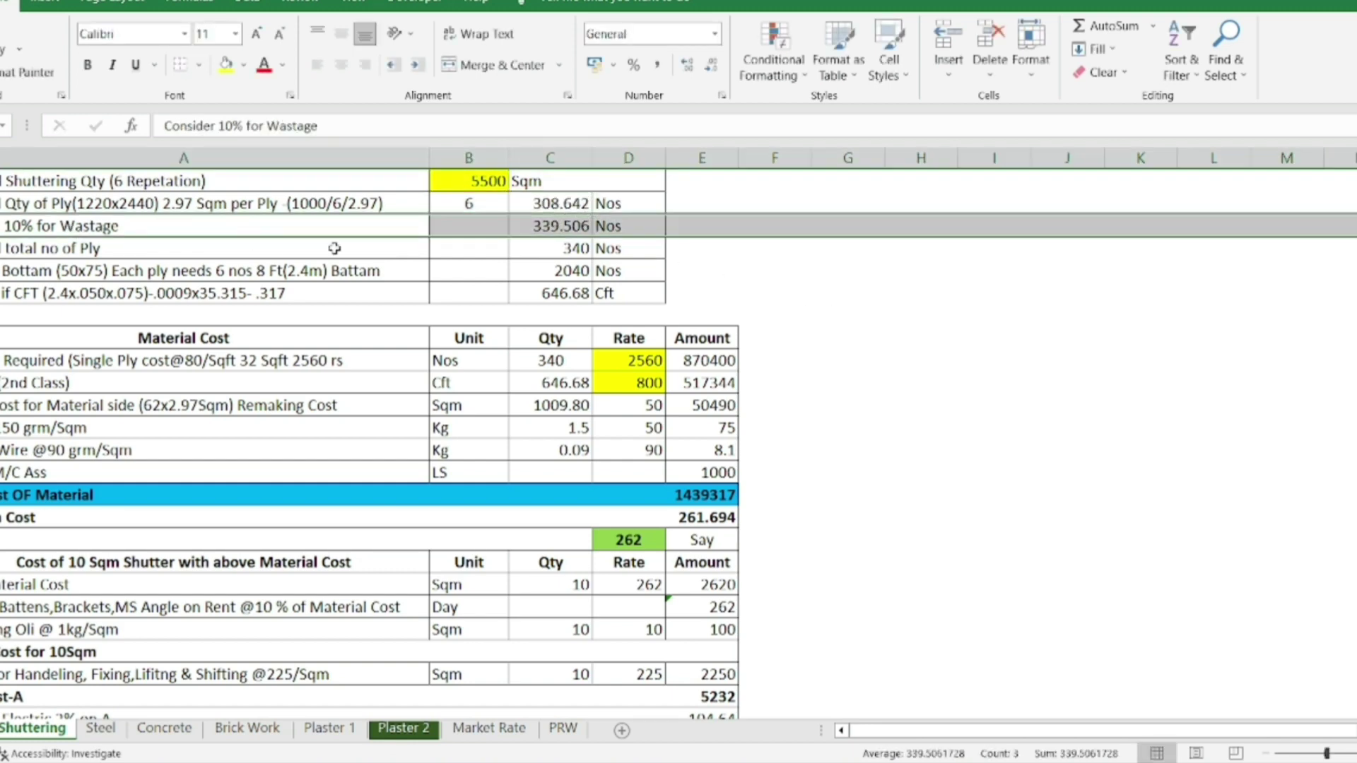
left_click(540, 227)
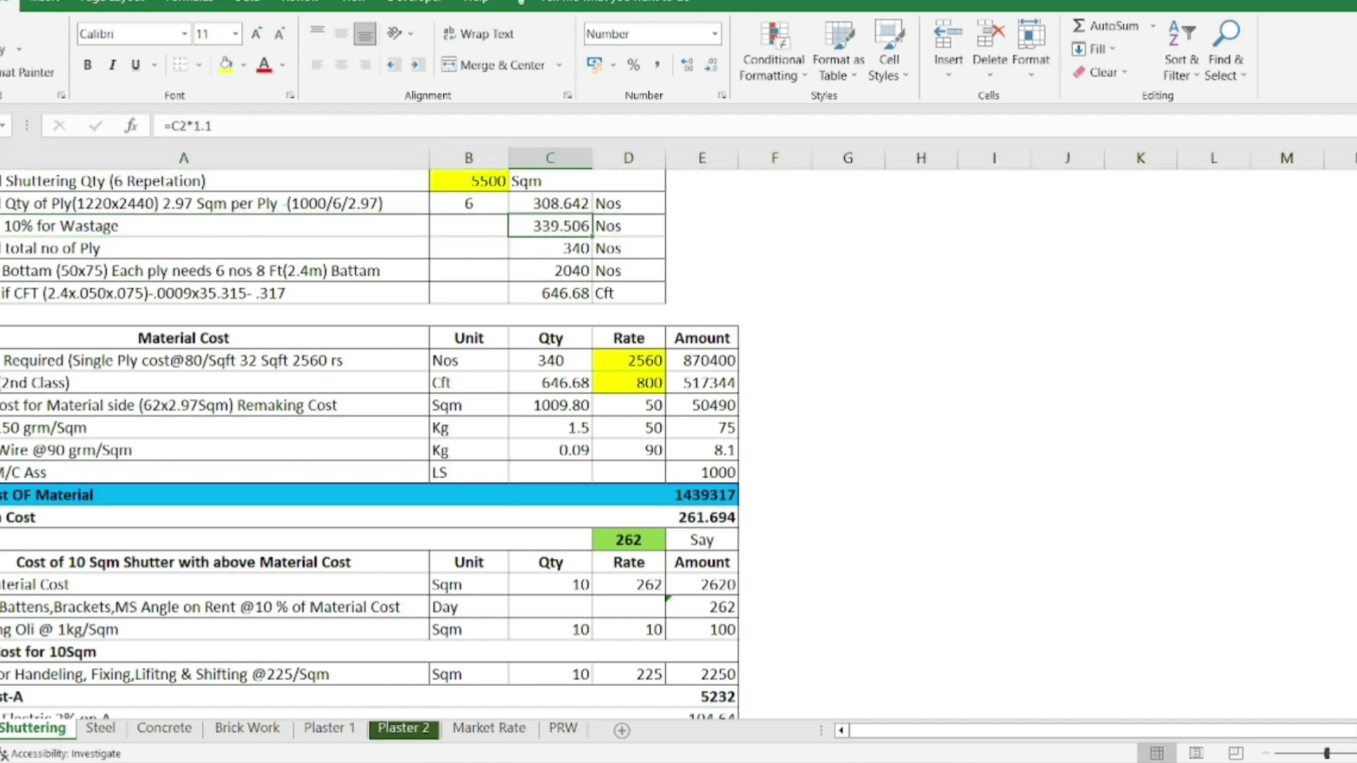
left_click(2, 248)
left_click(573, 248)
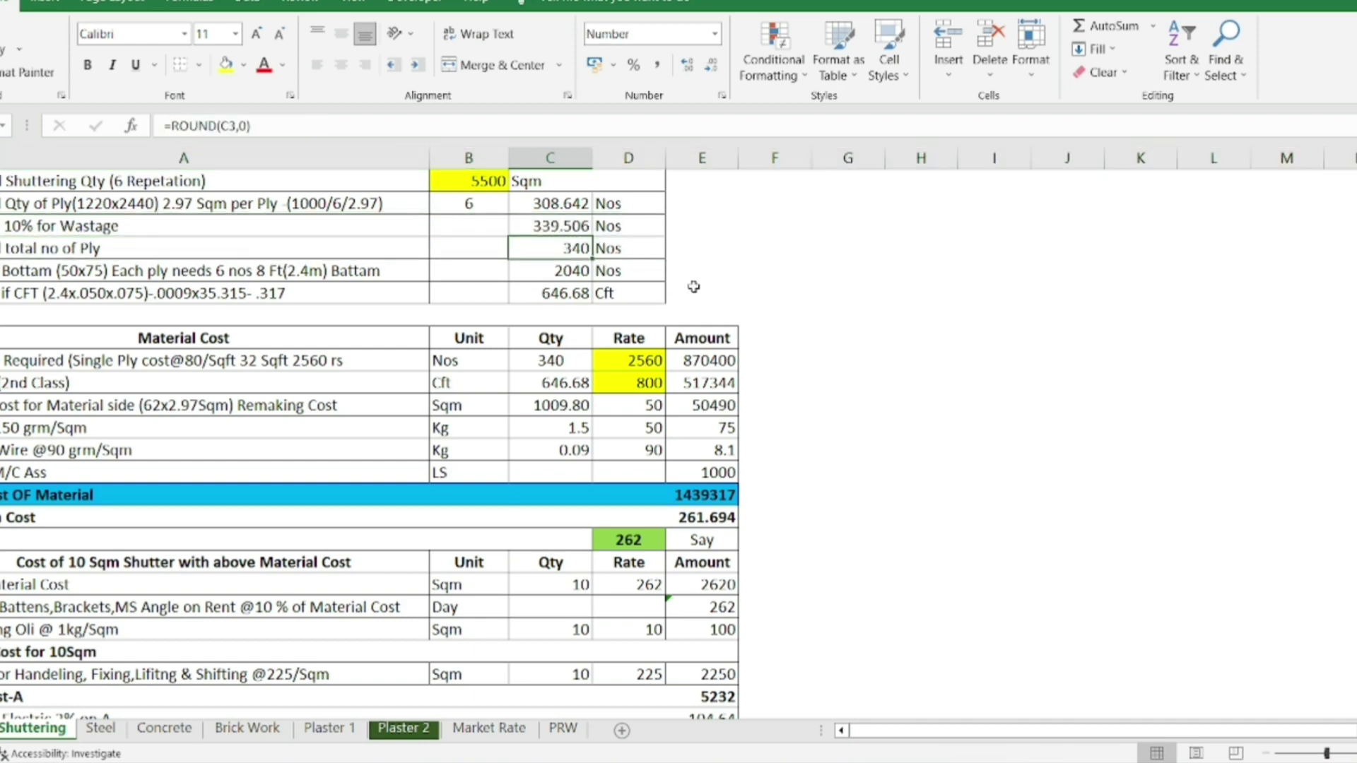
Inspect the formulas for the required number of battens and their volume in CFT in C5:C6
left_click(177, 270)
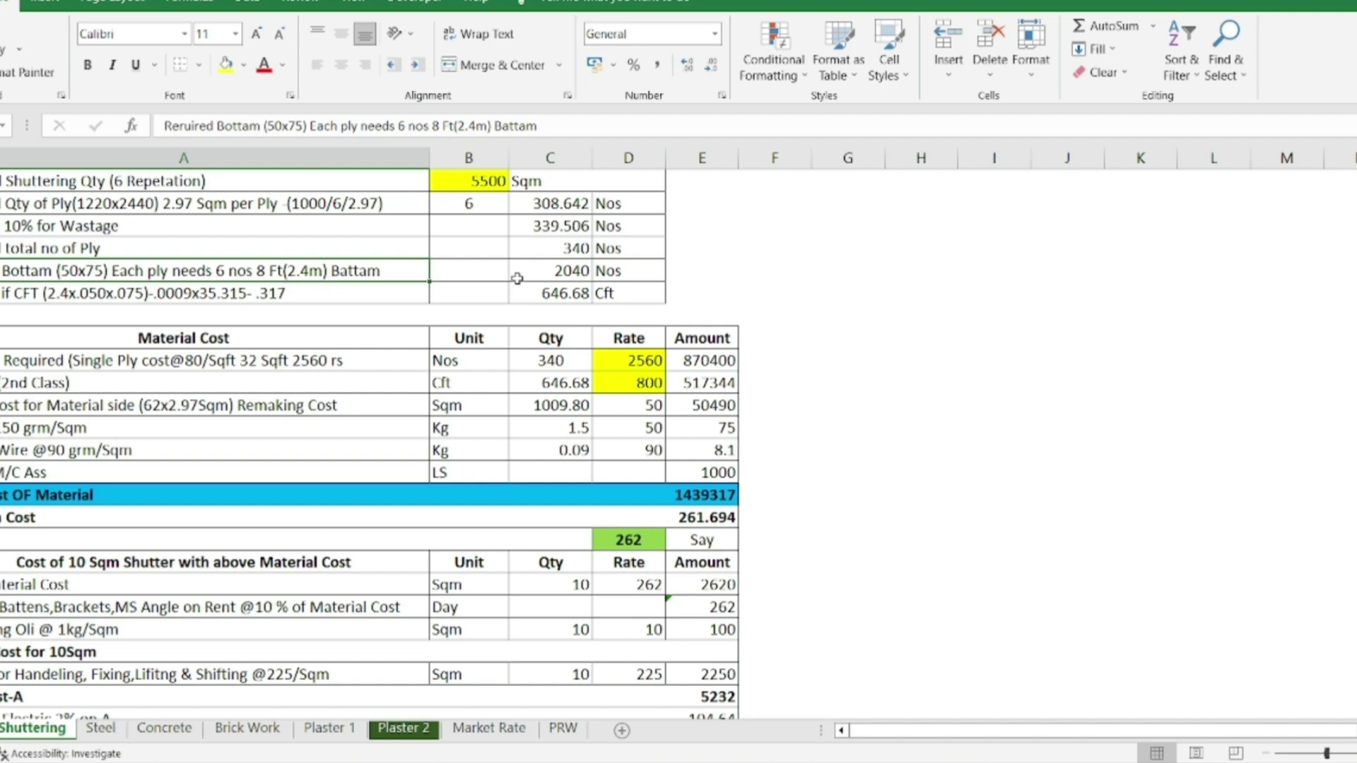
double_click(576, 270)
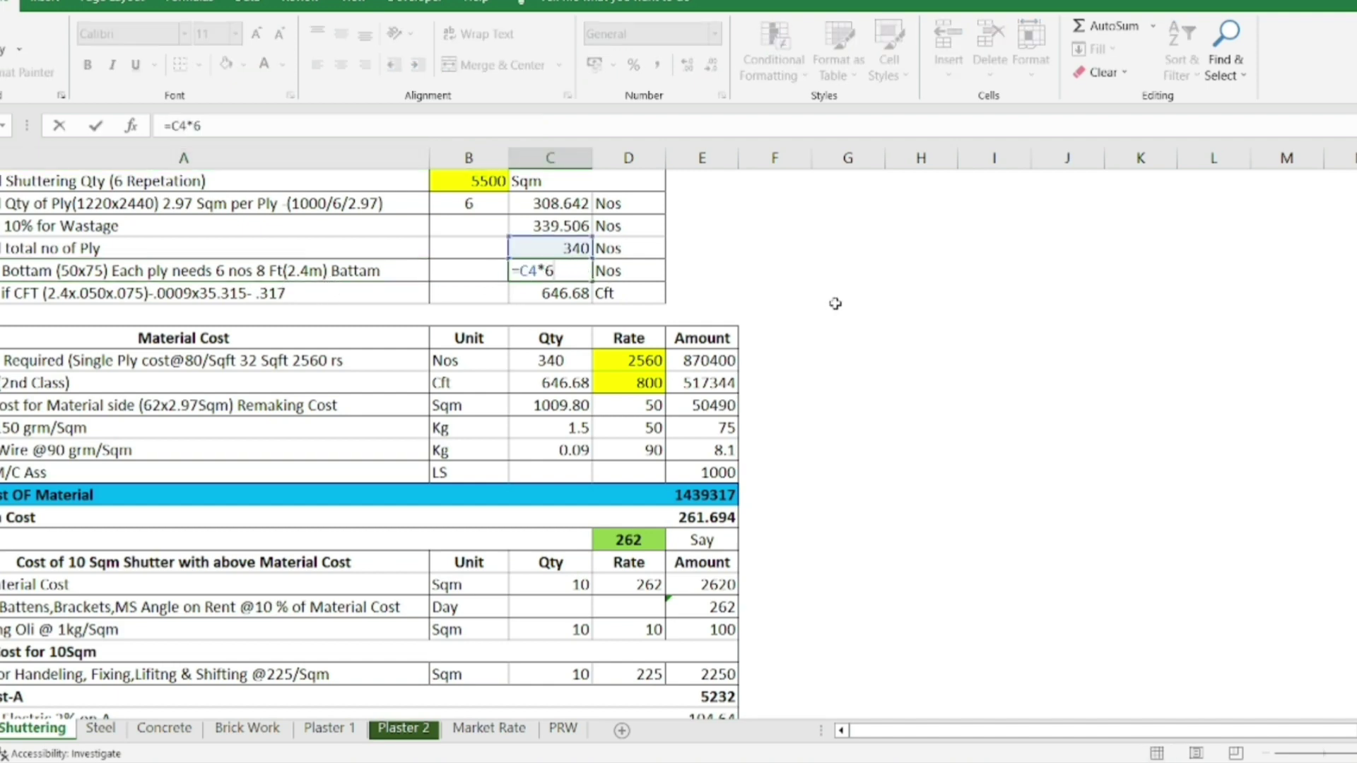
key("Escape")
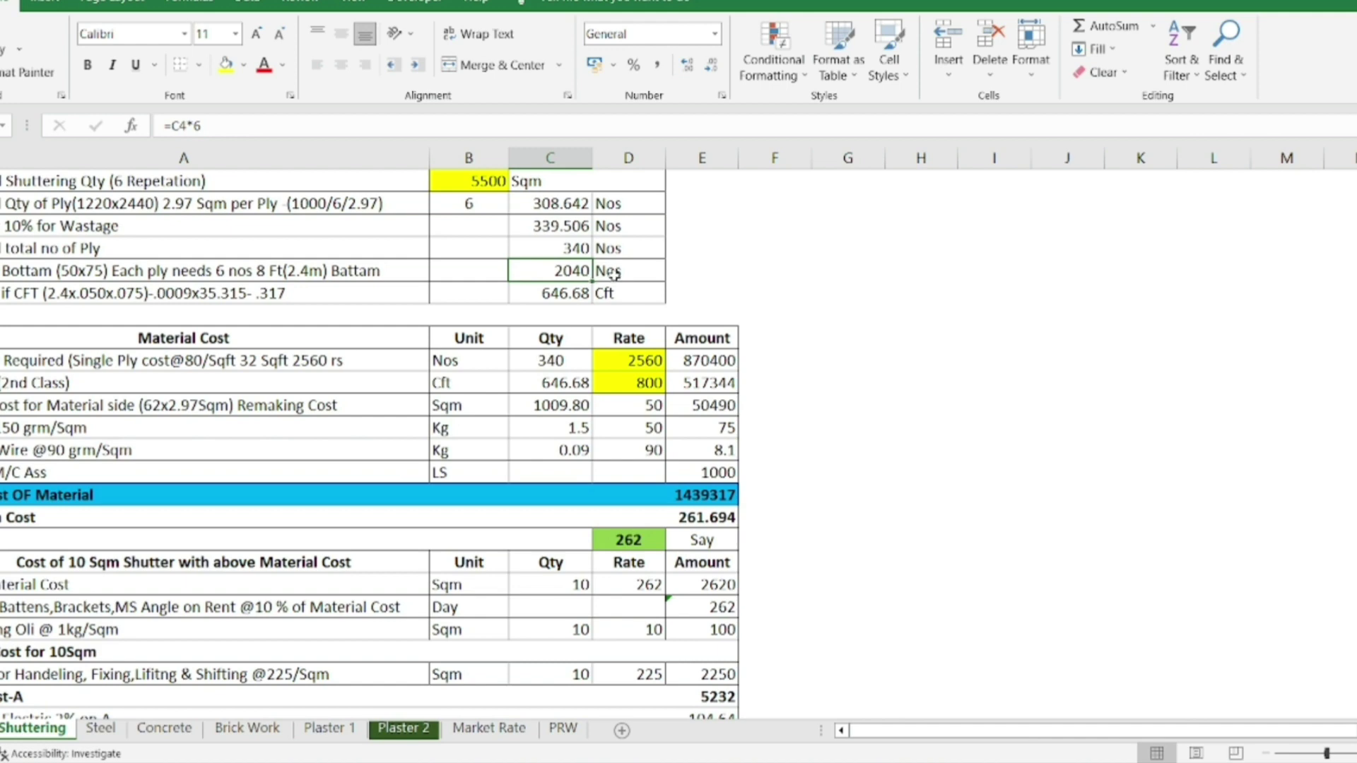
left_click(613, 274)
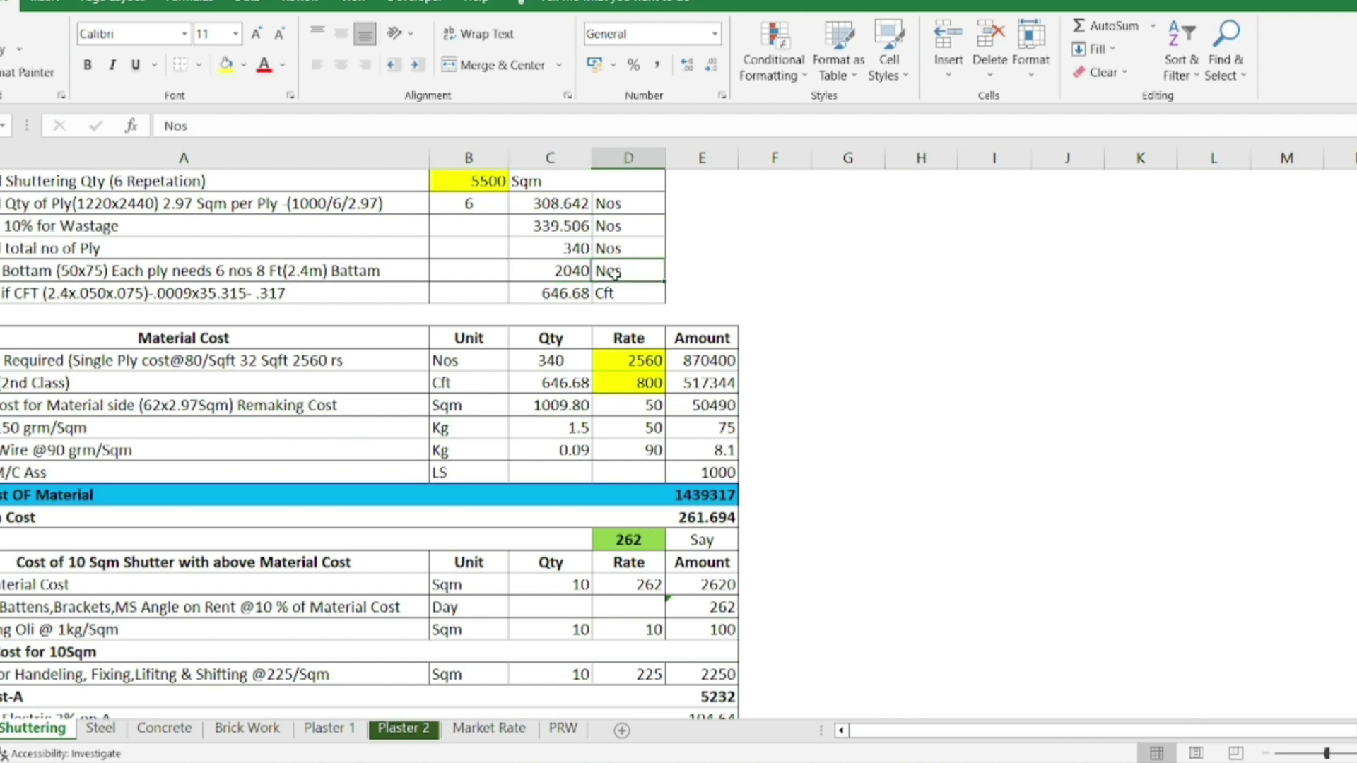
left_click(569, 270)
left_click(1, 293)
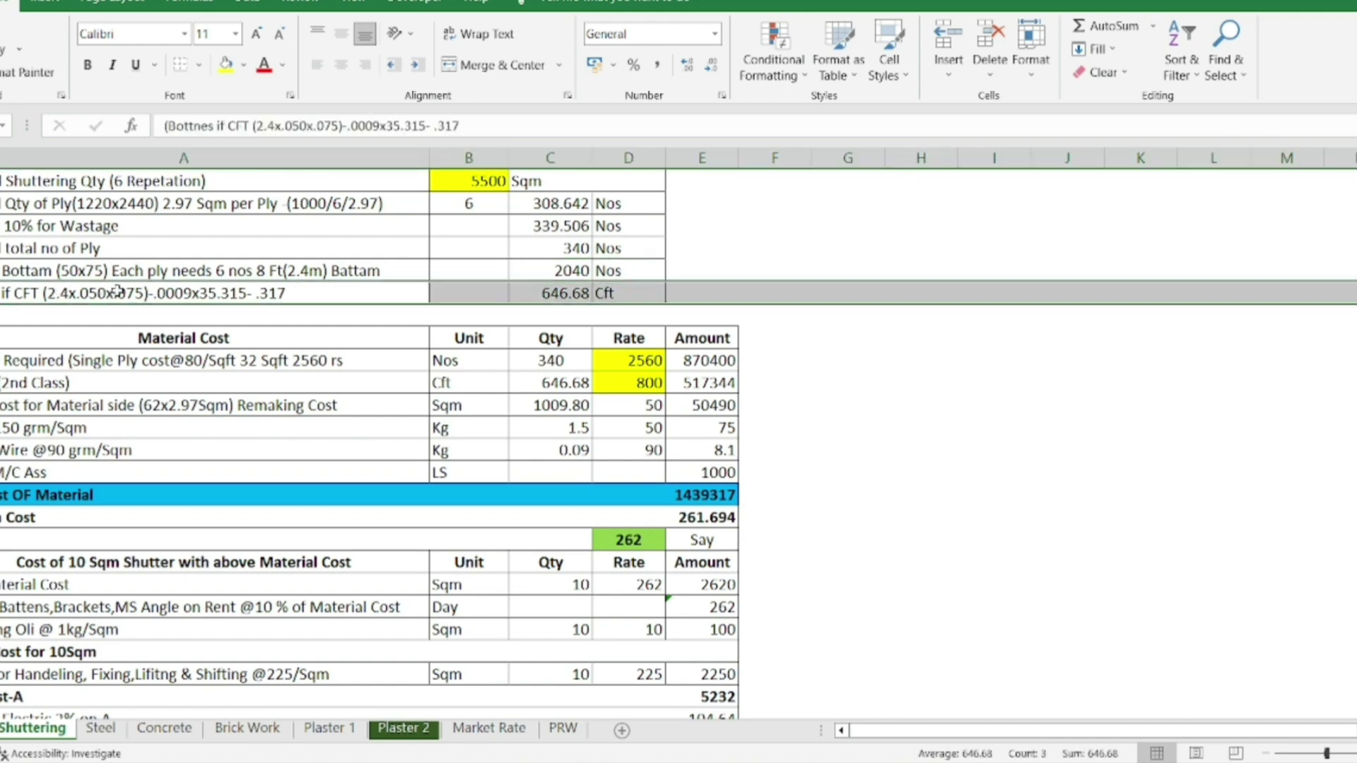
left_click(144, 294)
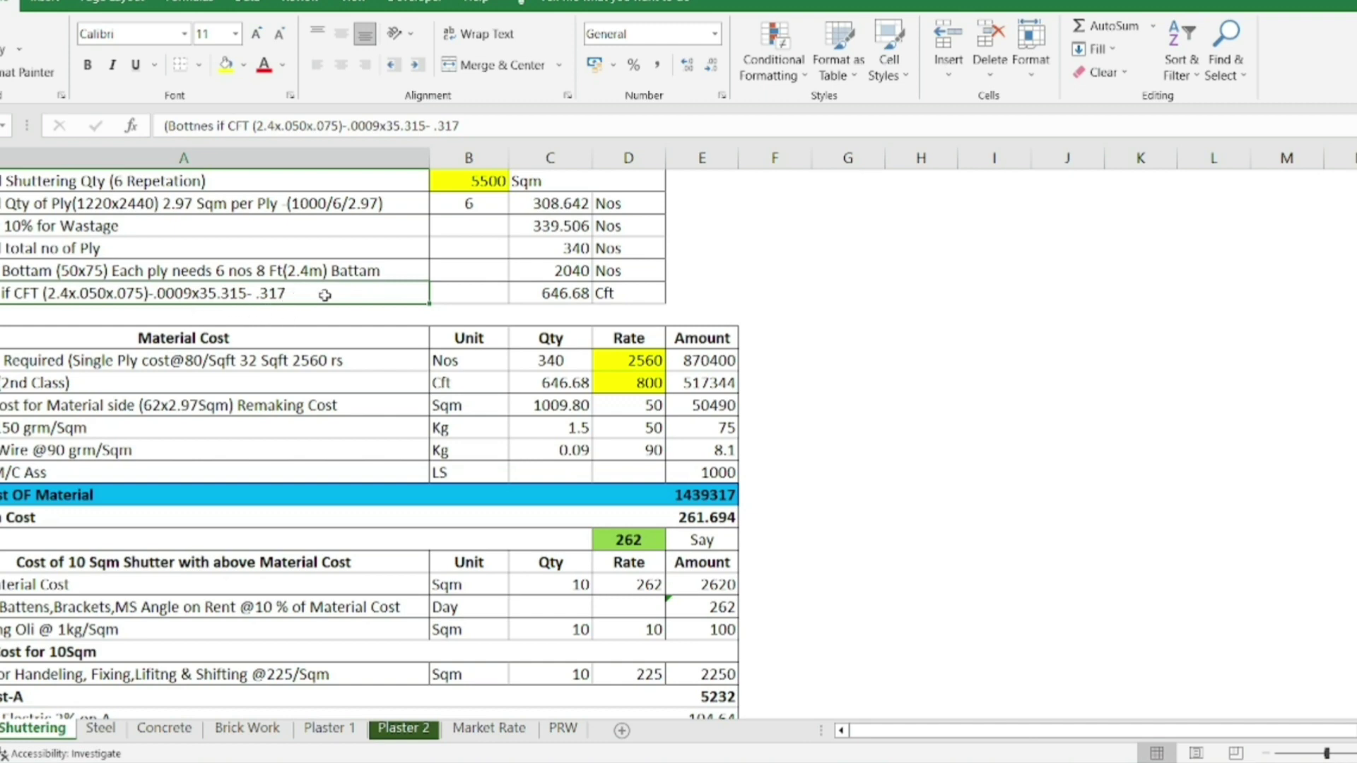
double_click(551, 295)
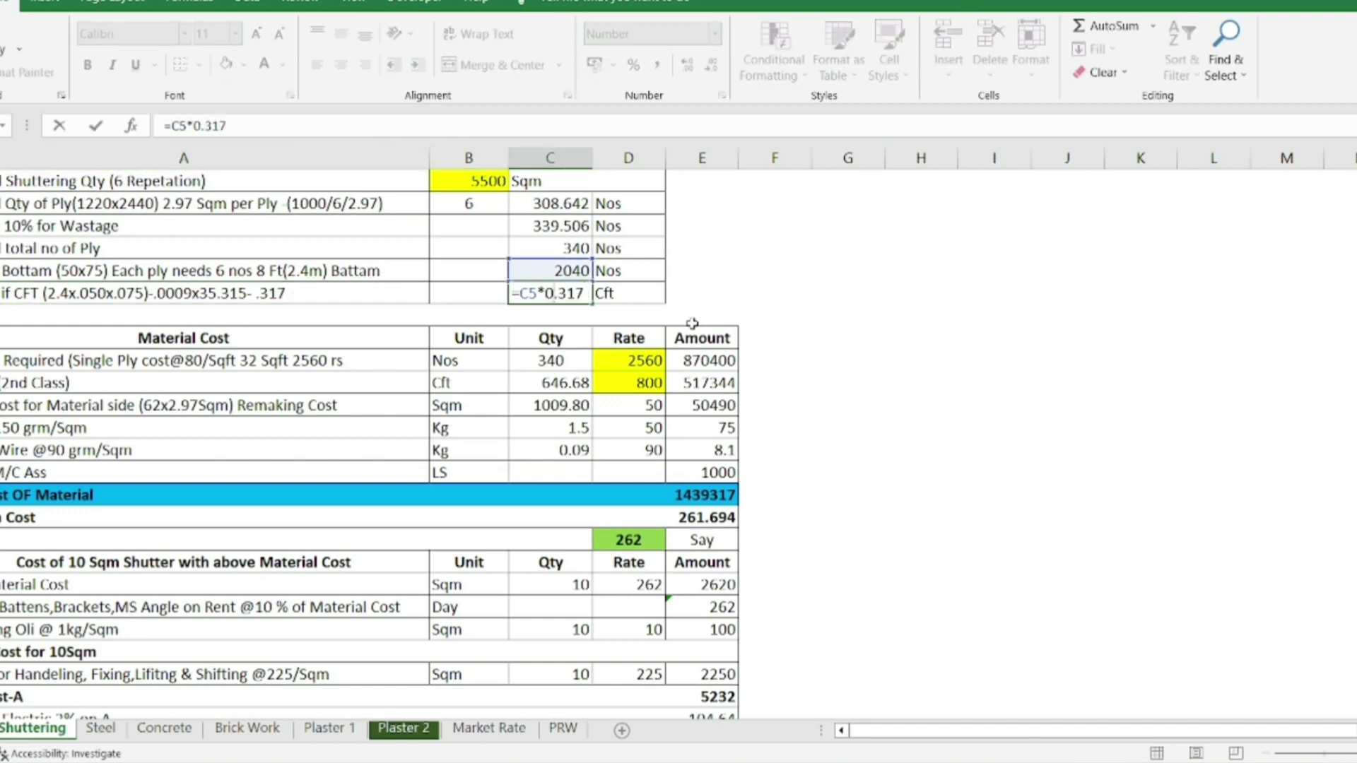
key("Escape")
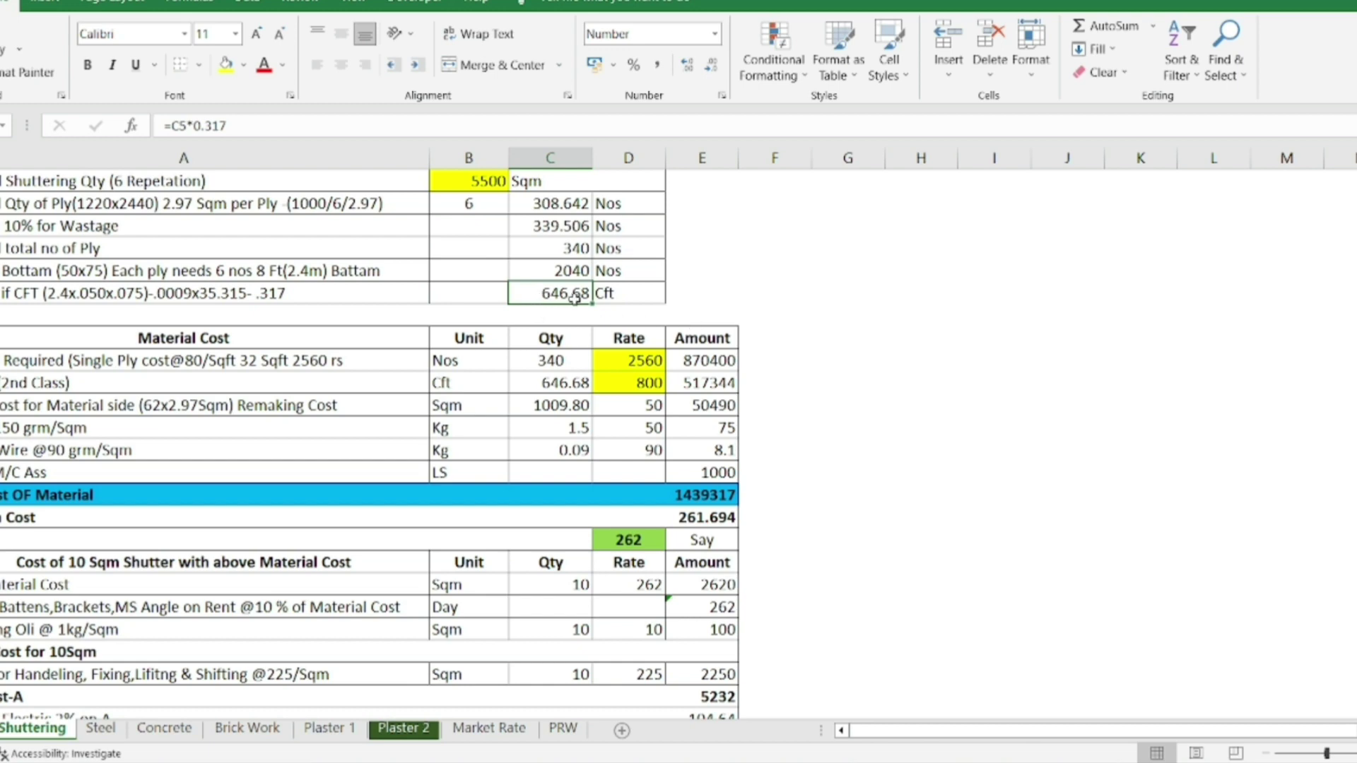
left_click(609, 296)
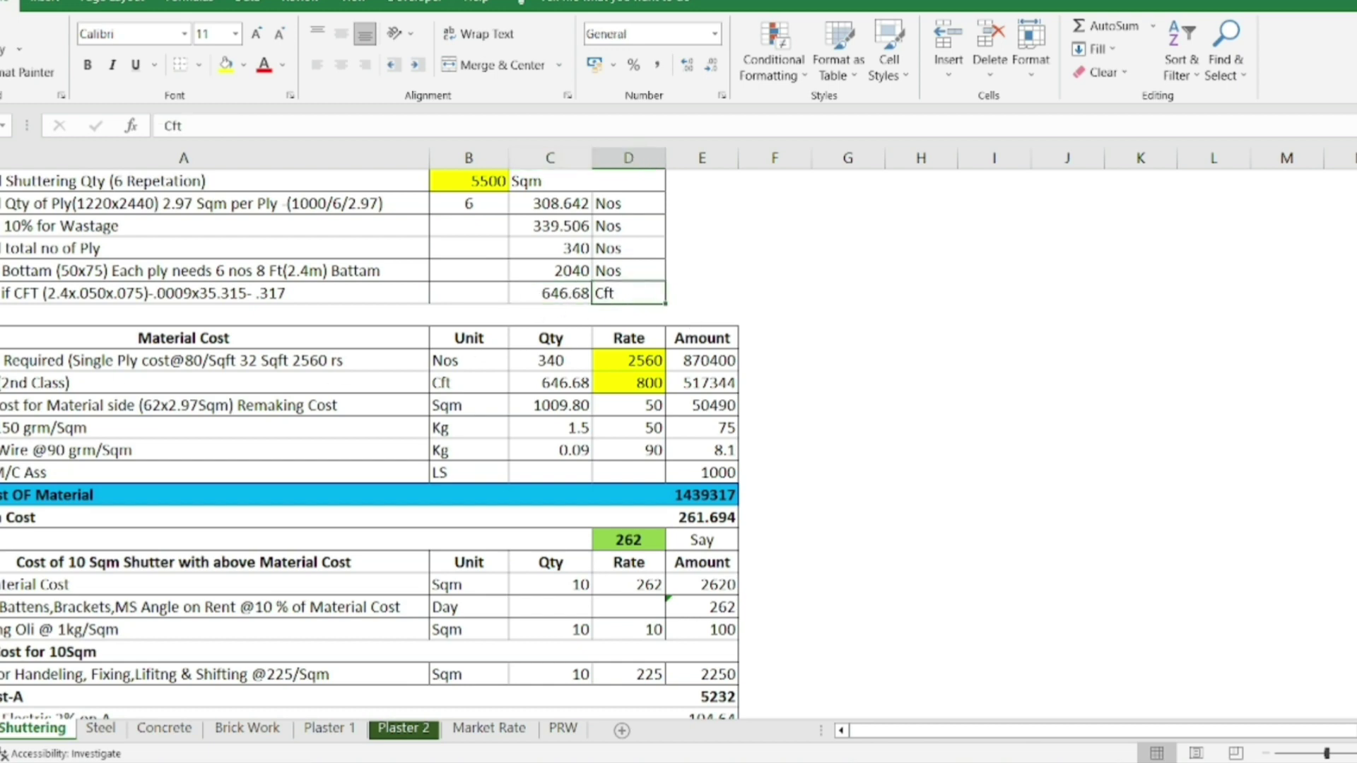
Review the quantity, rate and amount cells of the ply and second-class batten rows in the Material Cost table
left_click(120, 357)
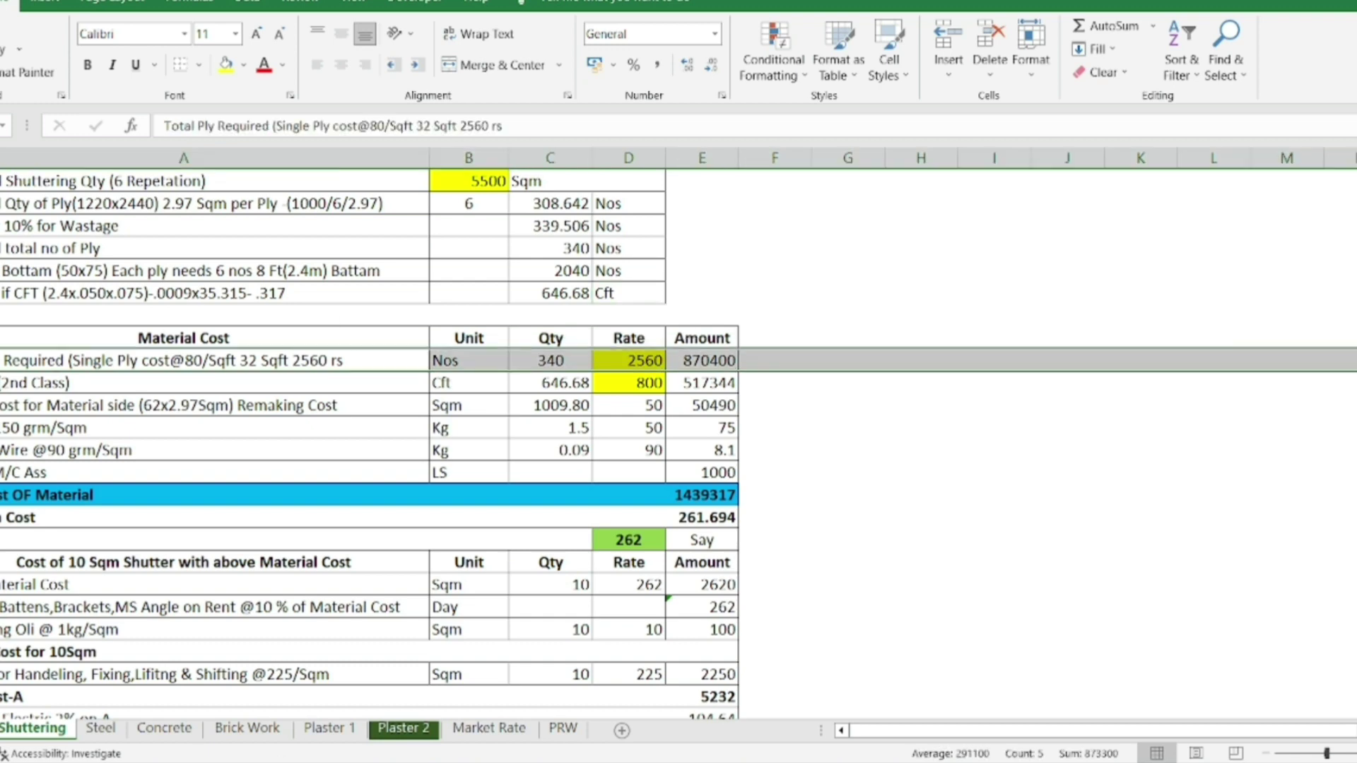
left_click(159, 338)
left_click(1, 360)
left_click(576, 362)
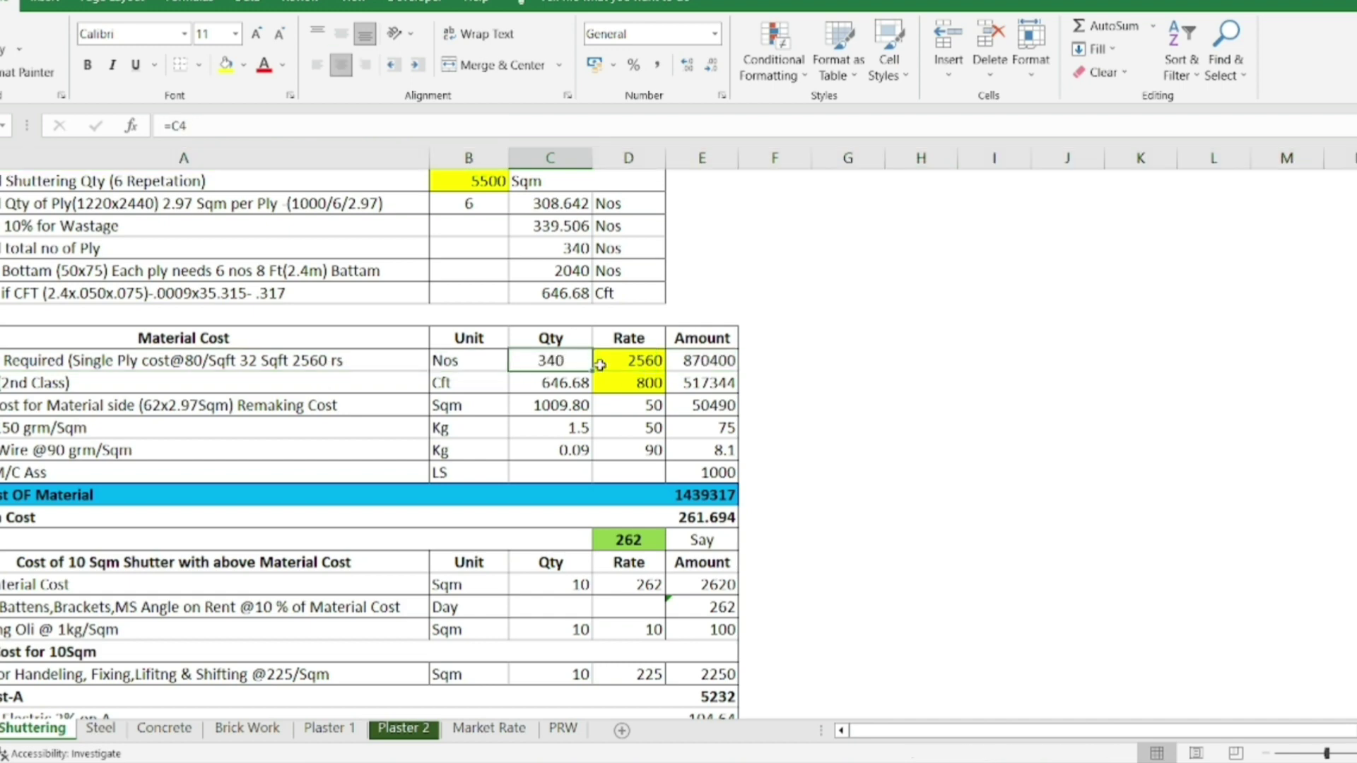
left_click(719, 362)
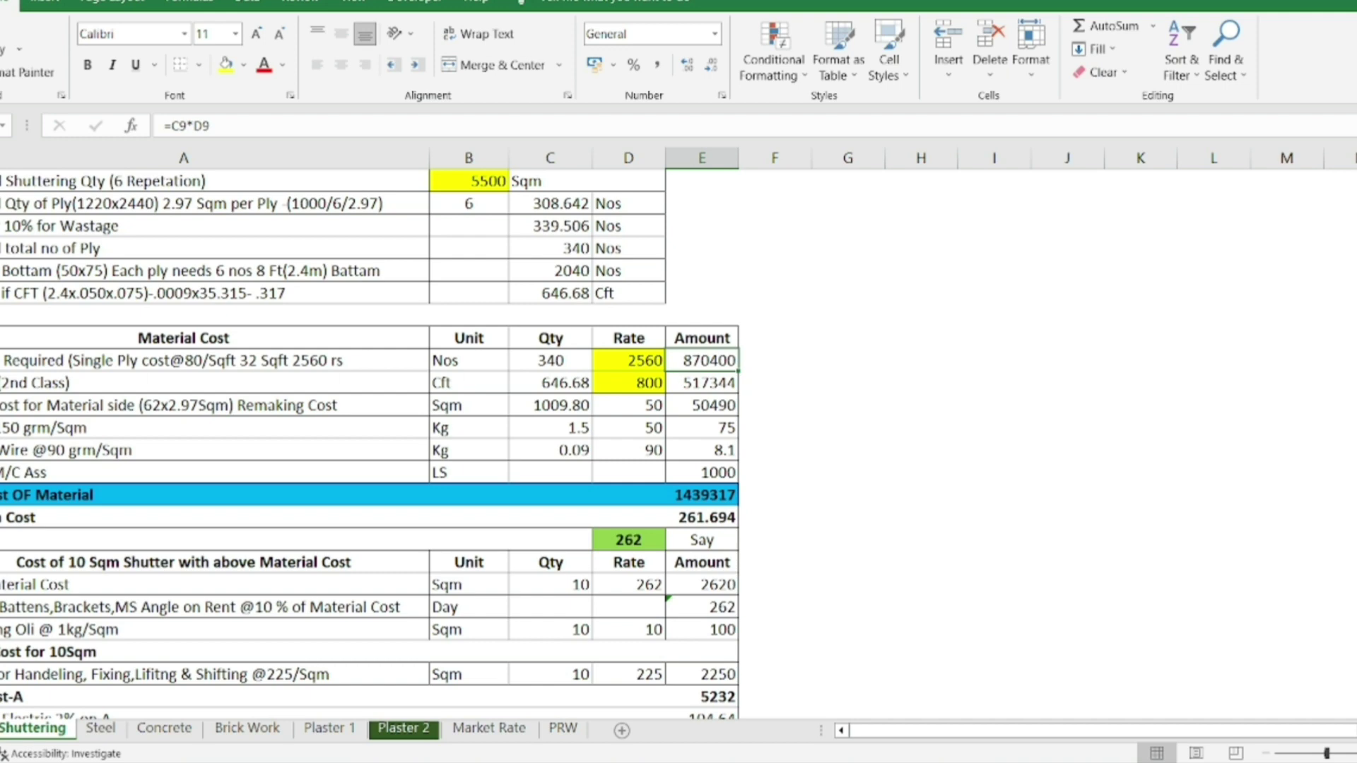
left_click(2, 383)
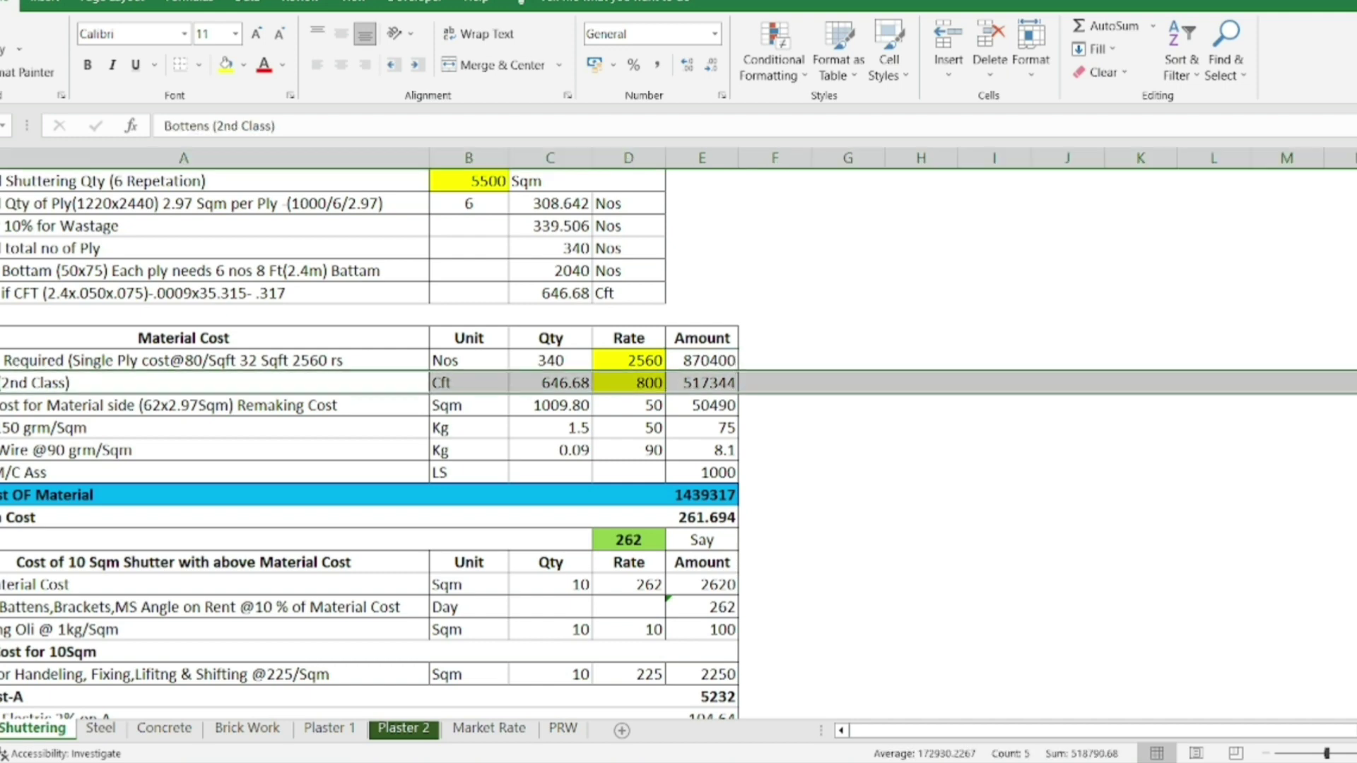
left_click(638, 387)
left_click(564, 386)
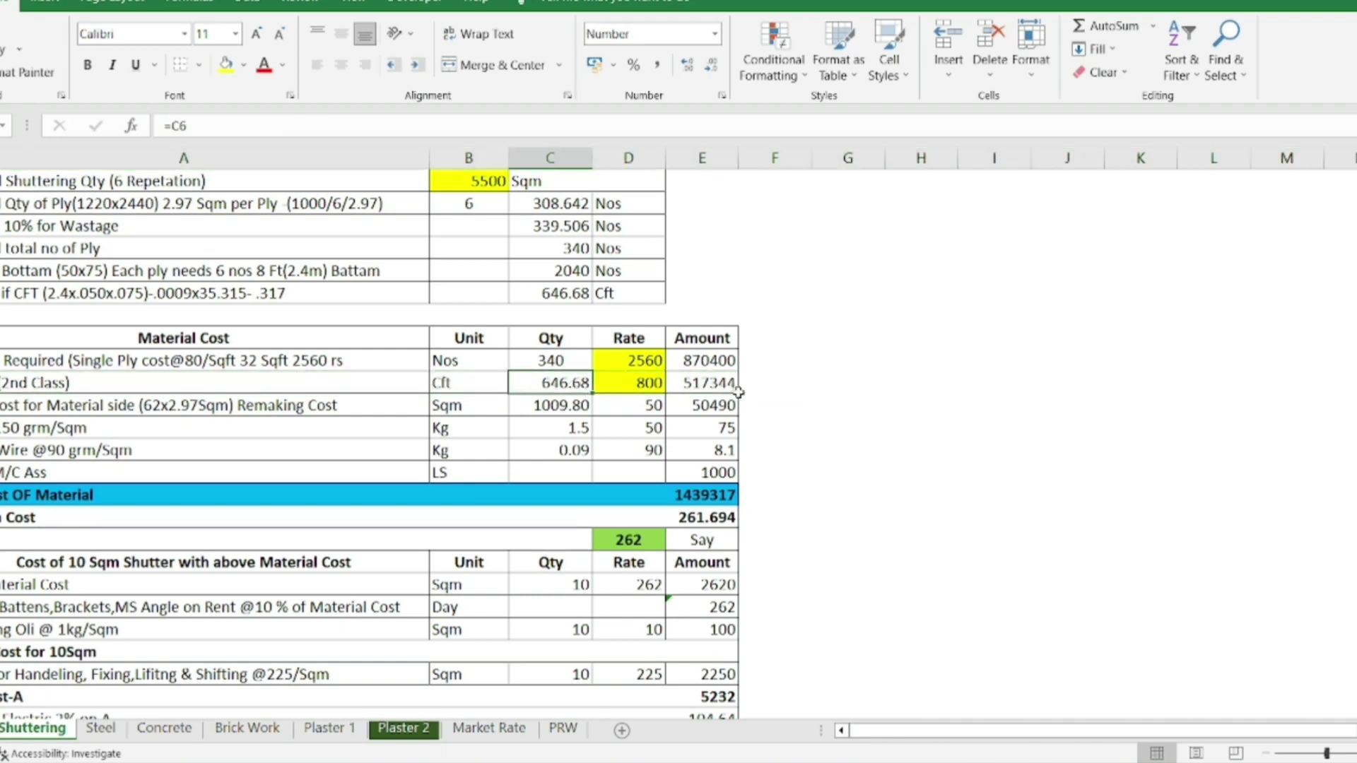
left_click(722, 385)
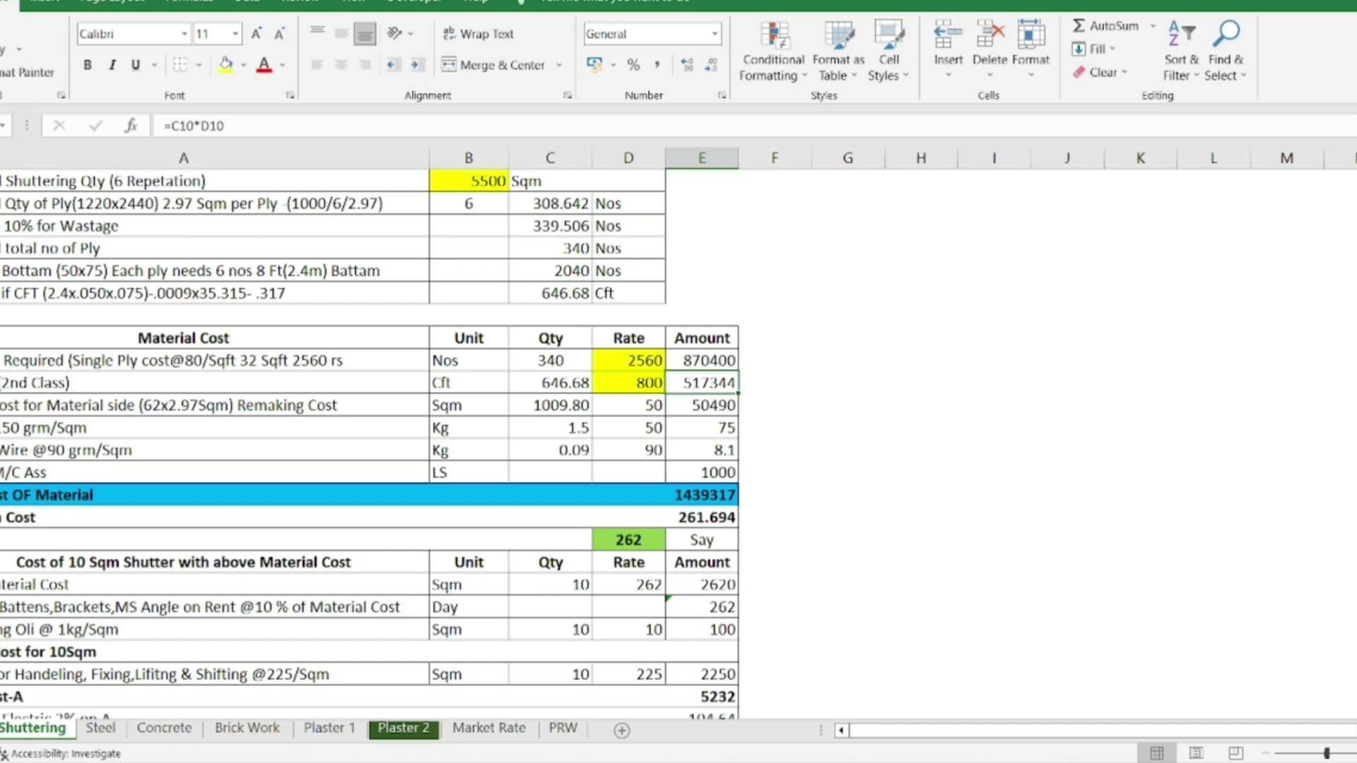
Check the quantities, rates and amounts for the Remaking Cost, Nails and Binding Wire rows of the Material Cost table
left_click(1, 405)
left_click(532, 405)
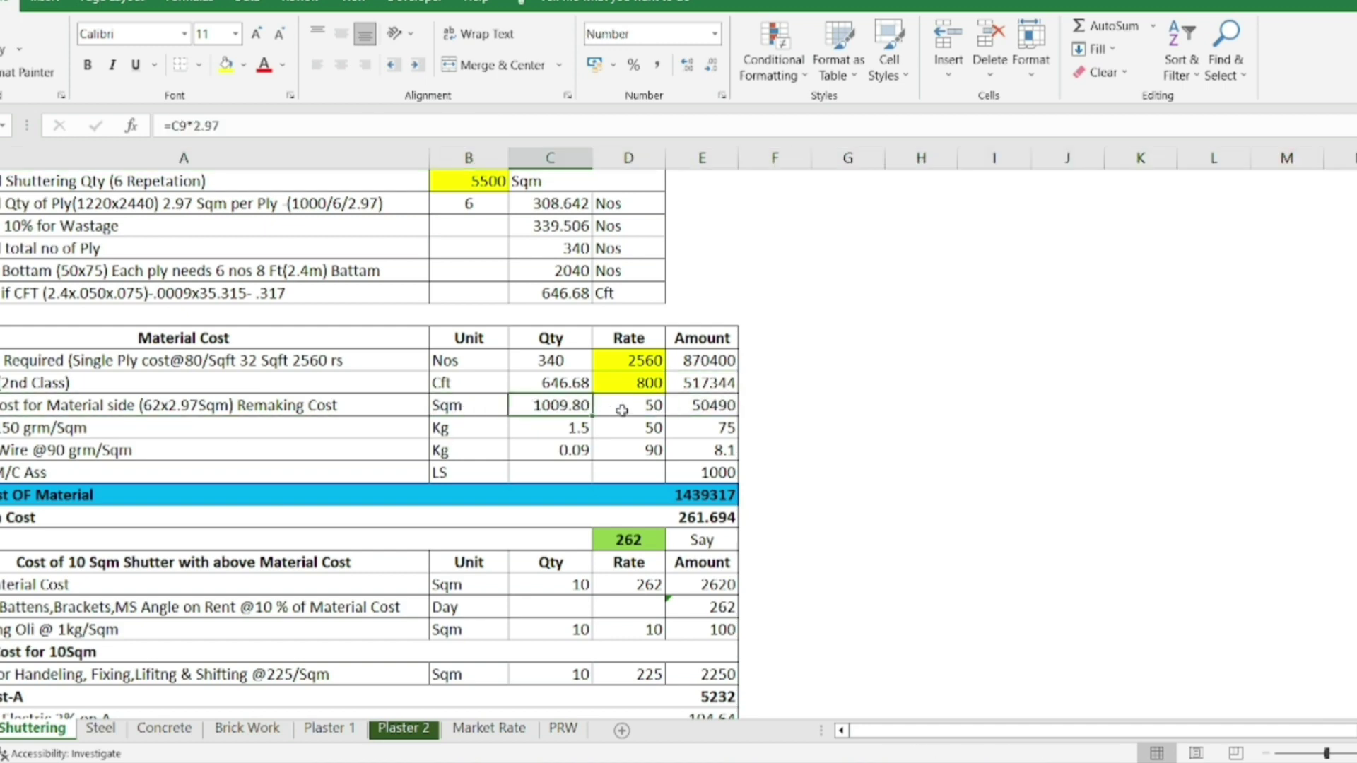
left_click(623, 408)
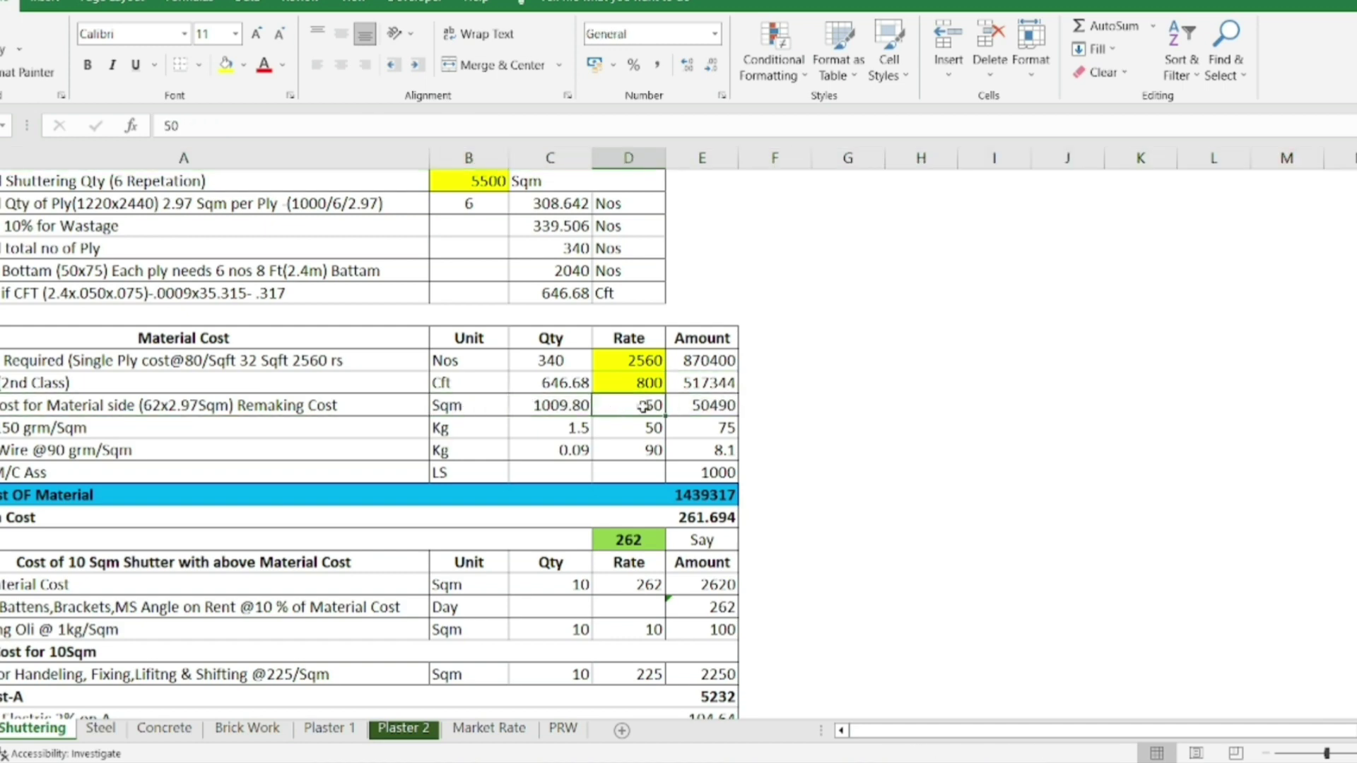
left_click(699, 403)
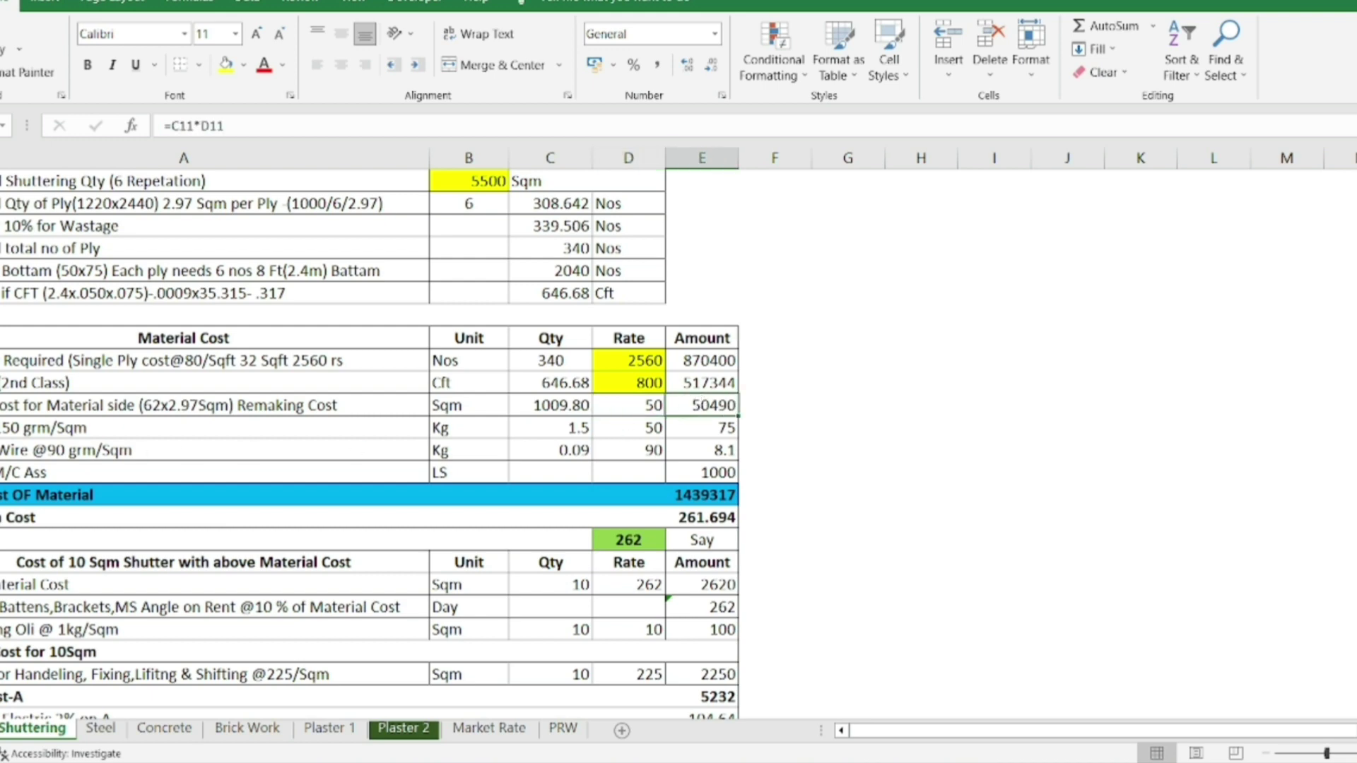
left_click(3, 428)
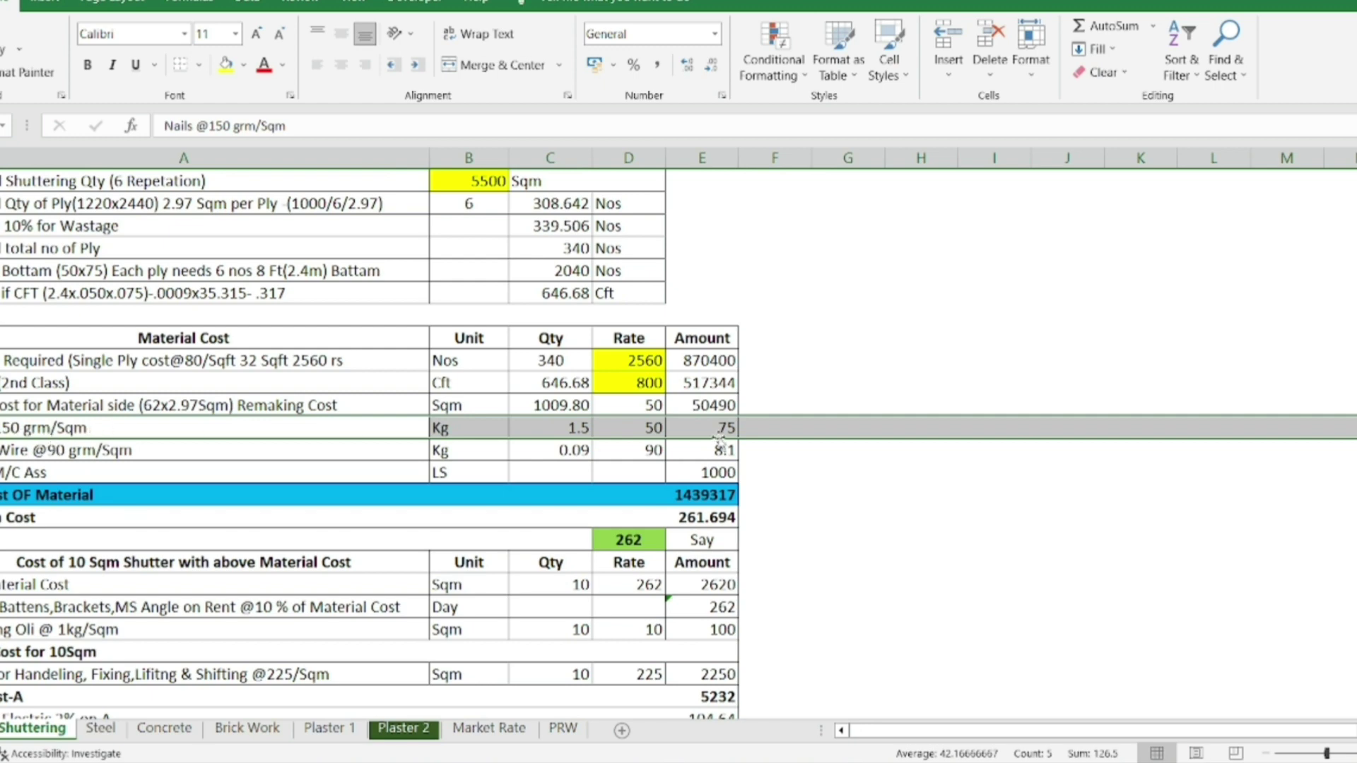
left_click(647, 429)
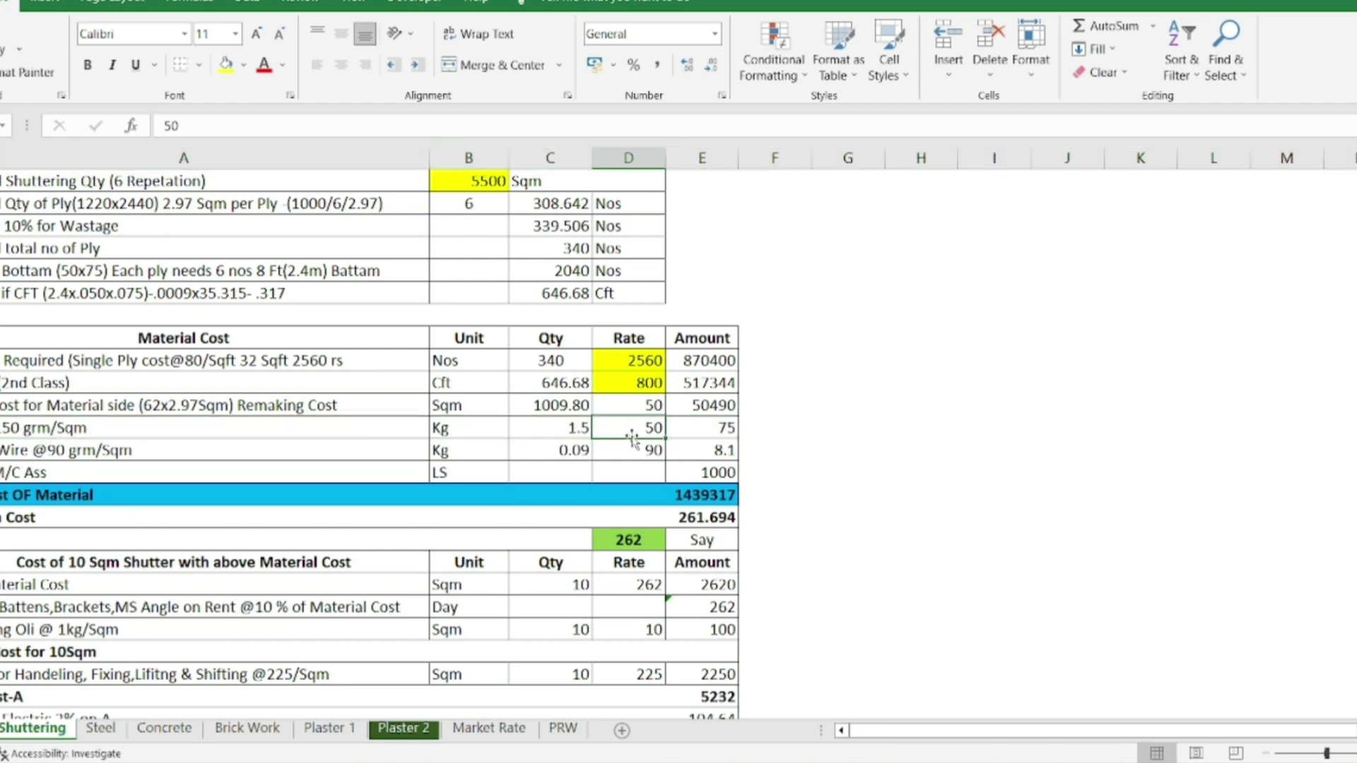
left_click(708, 429)
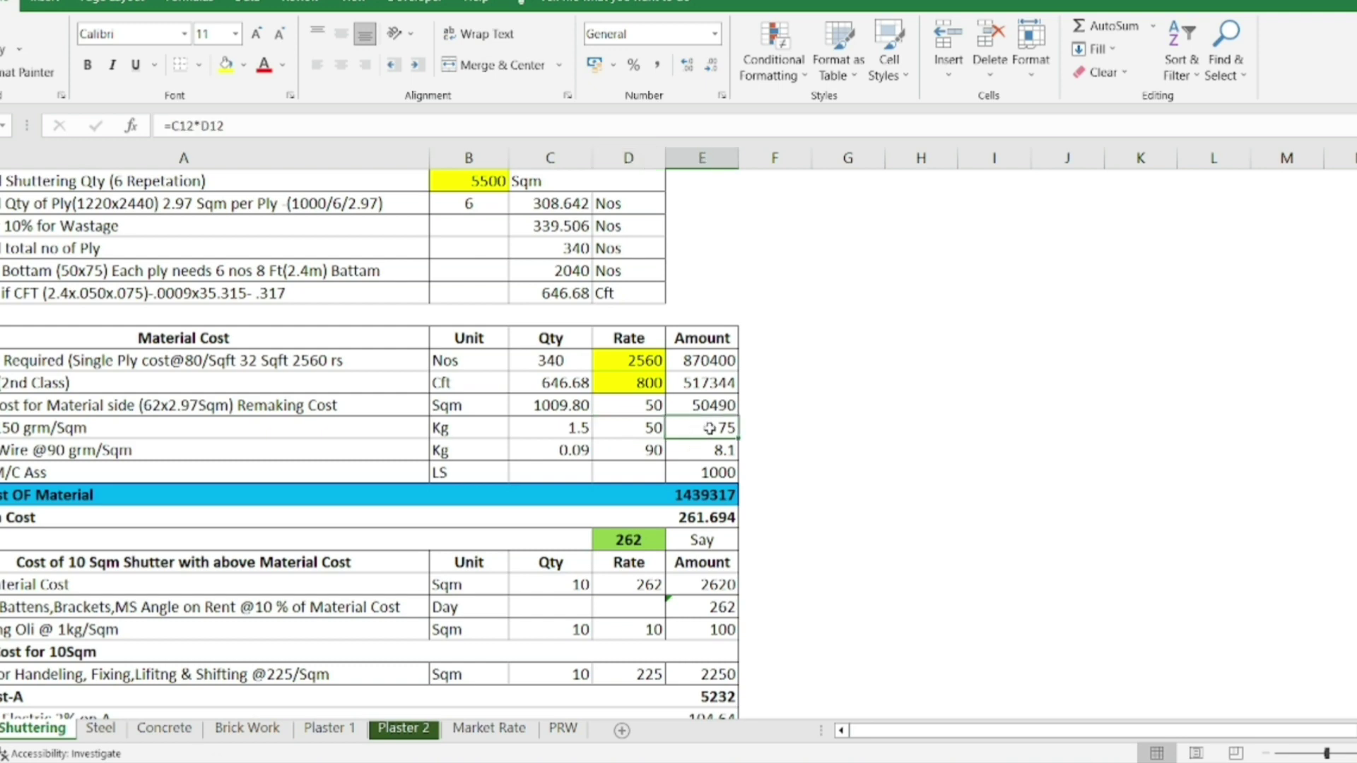
double_click(712, 428)
key("Escape")
left_click(1, 451)
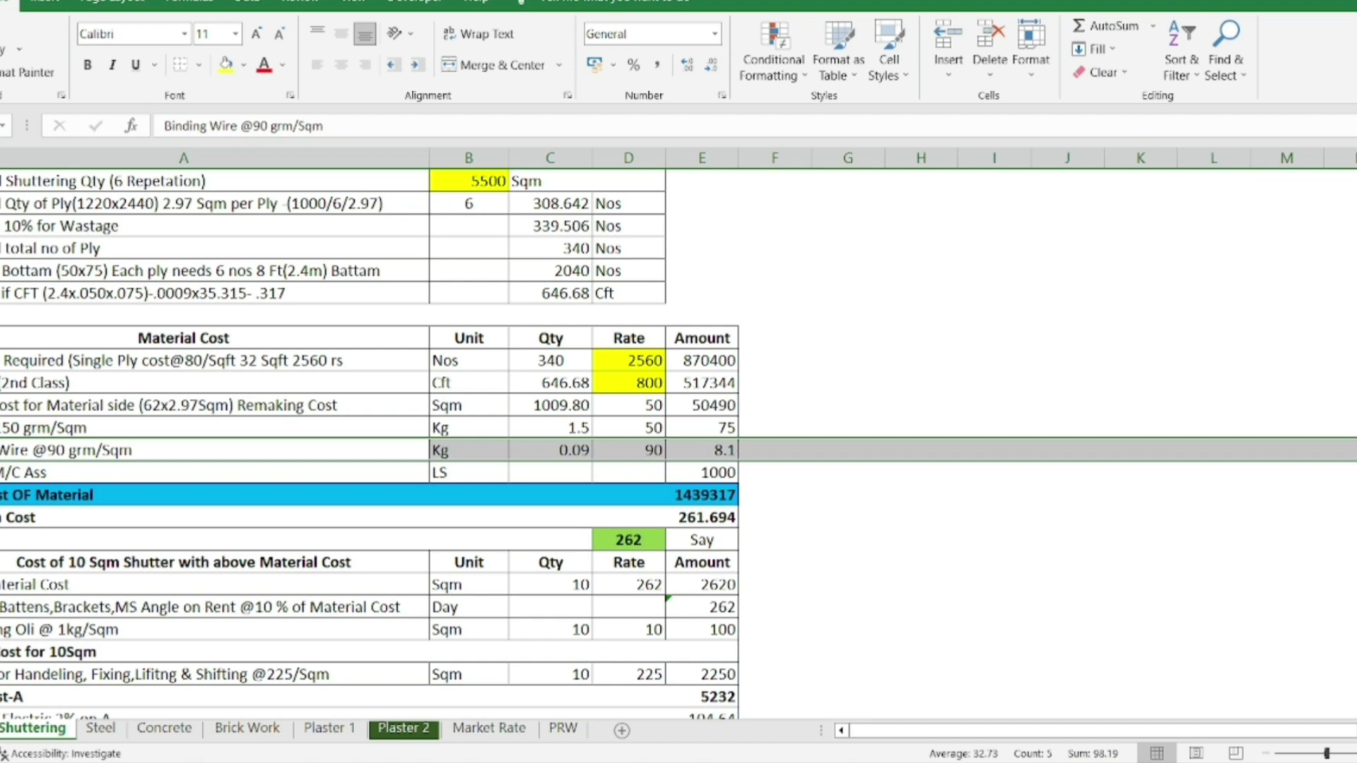
left_click(630, 451)
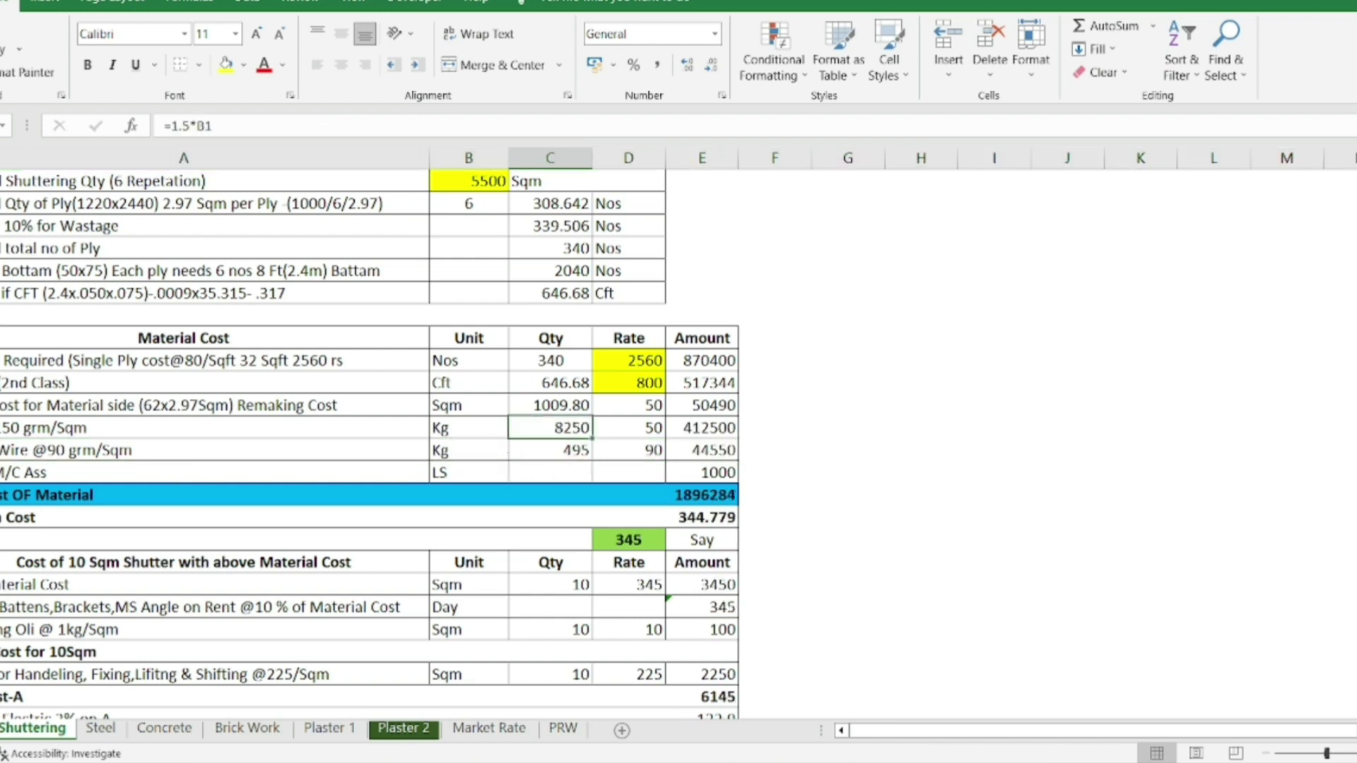
Change the Nails quantity formula in the Material Cost table to =(1.5*B1)/6*1.1
left_click(2, 427)
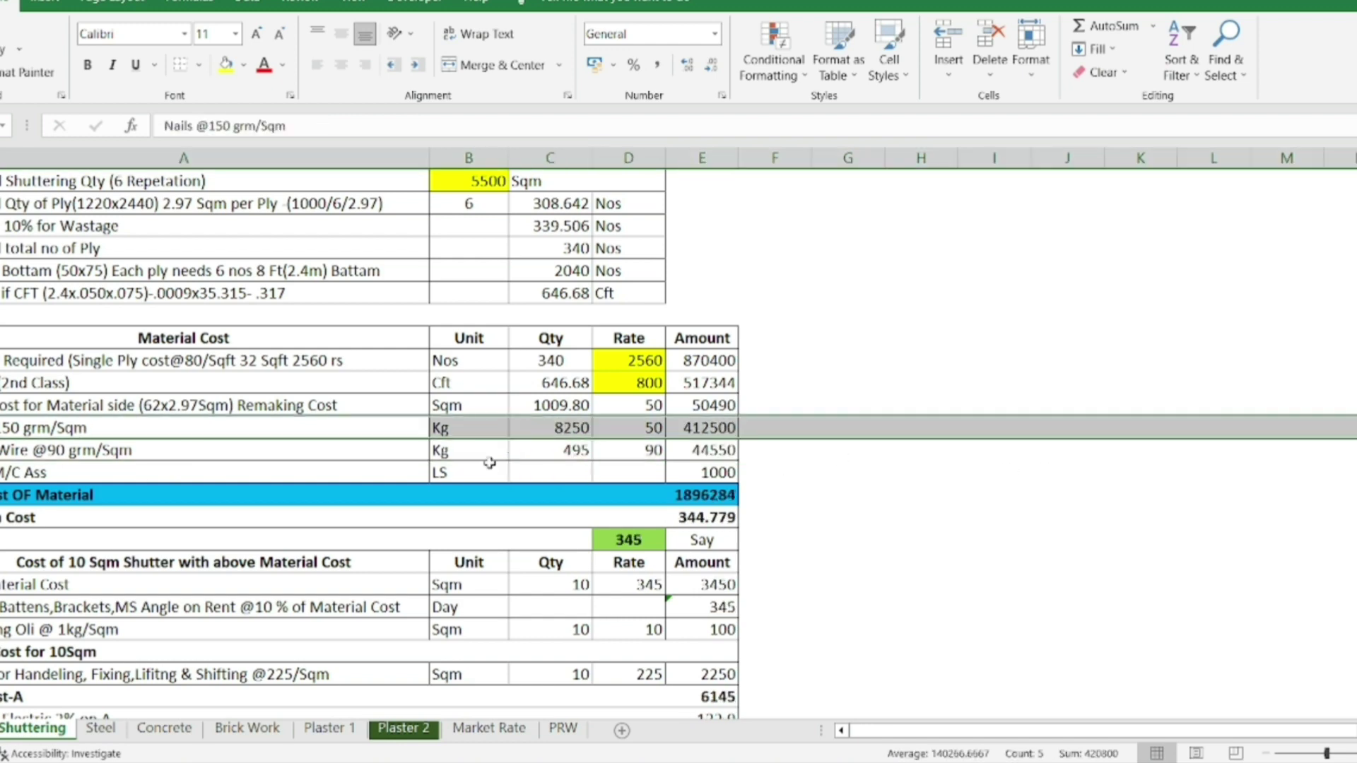
left_click(543, 430)
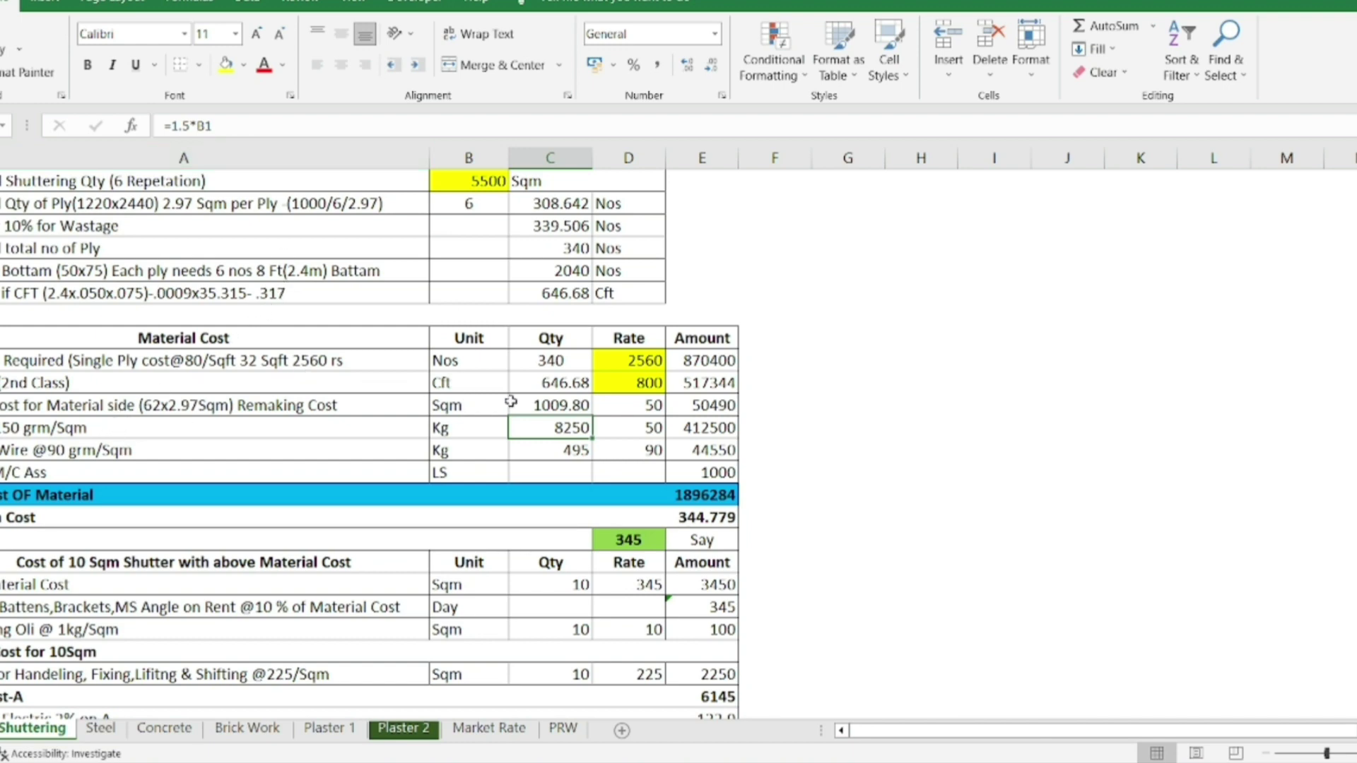
double_click(576, 428)
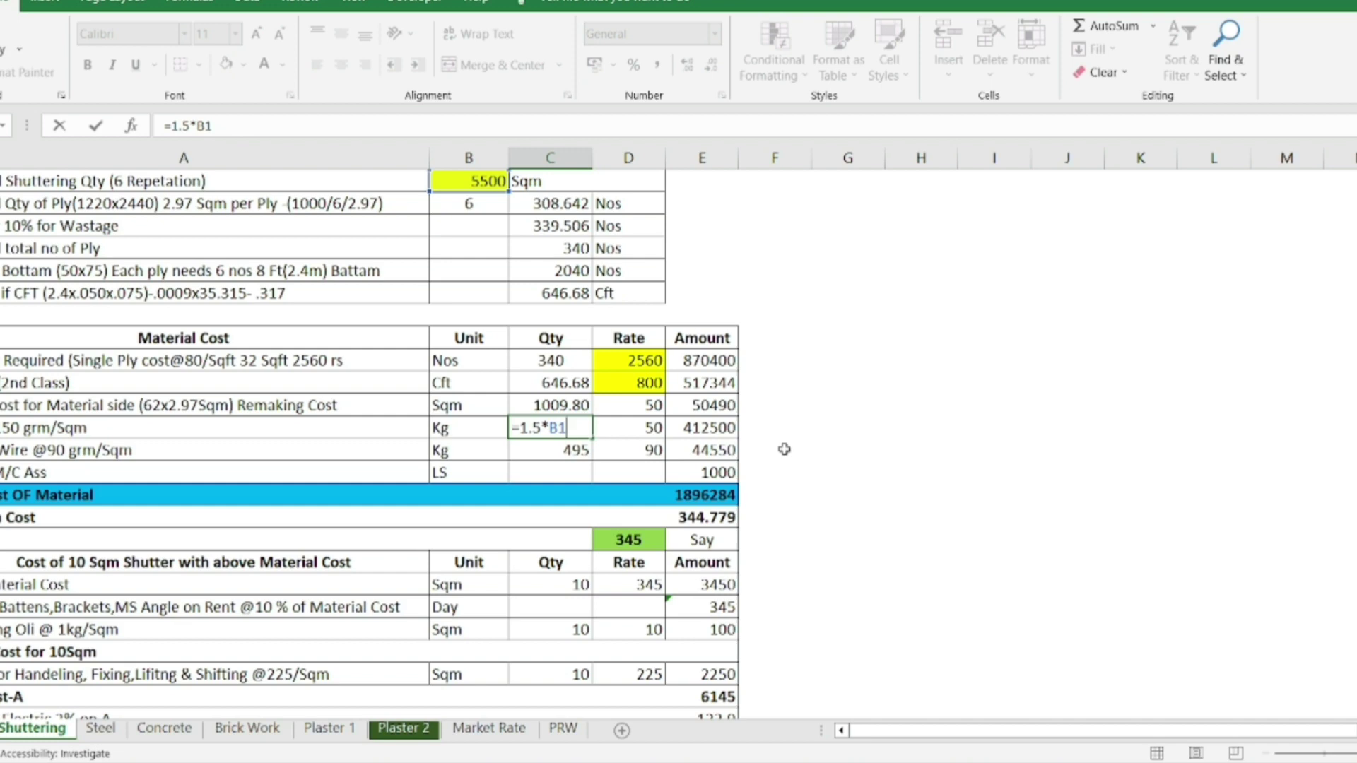
key("Escape")
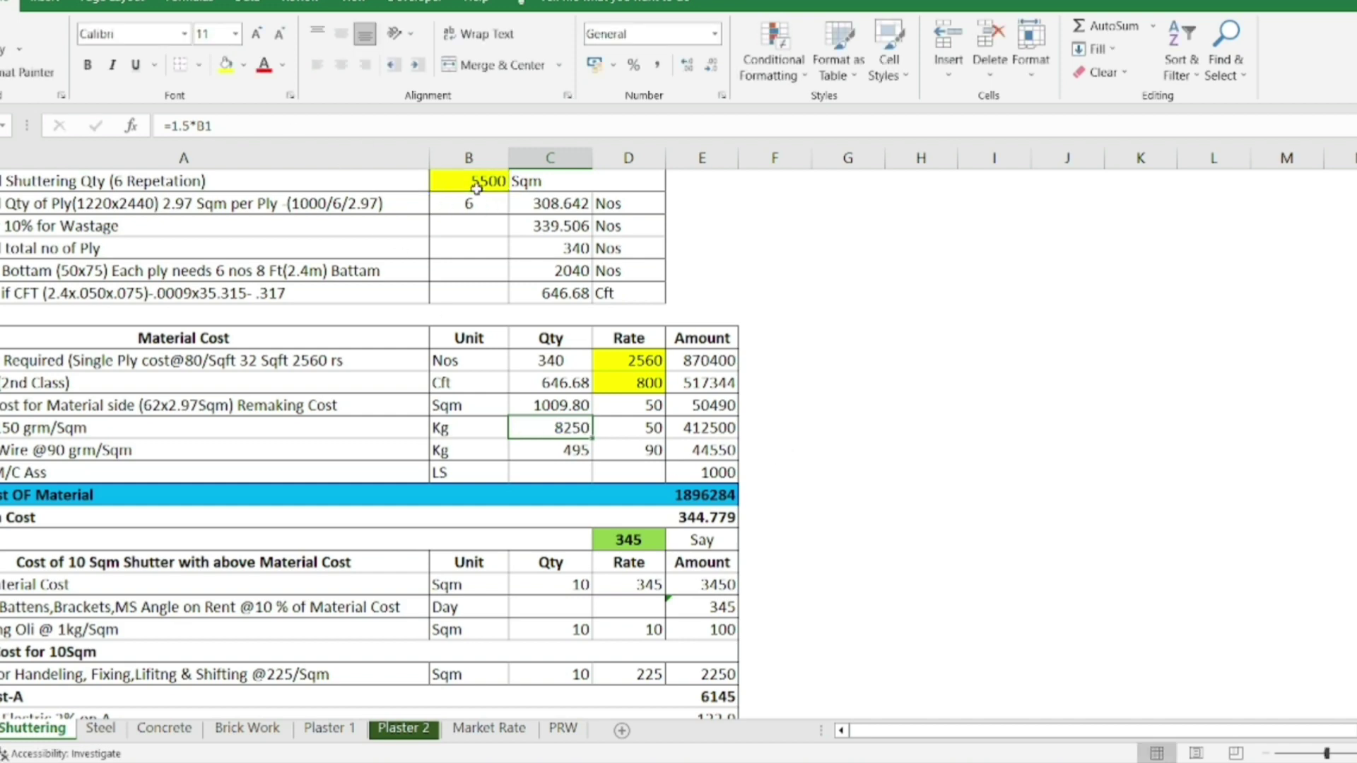
left_click(170, 127)
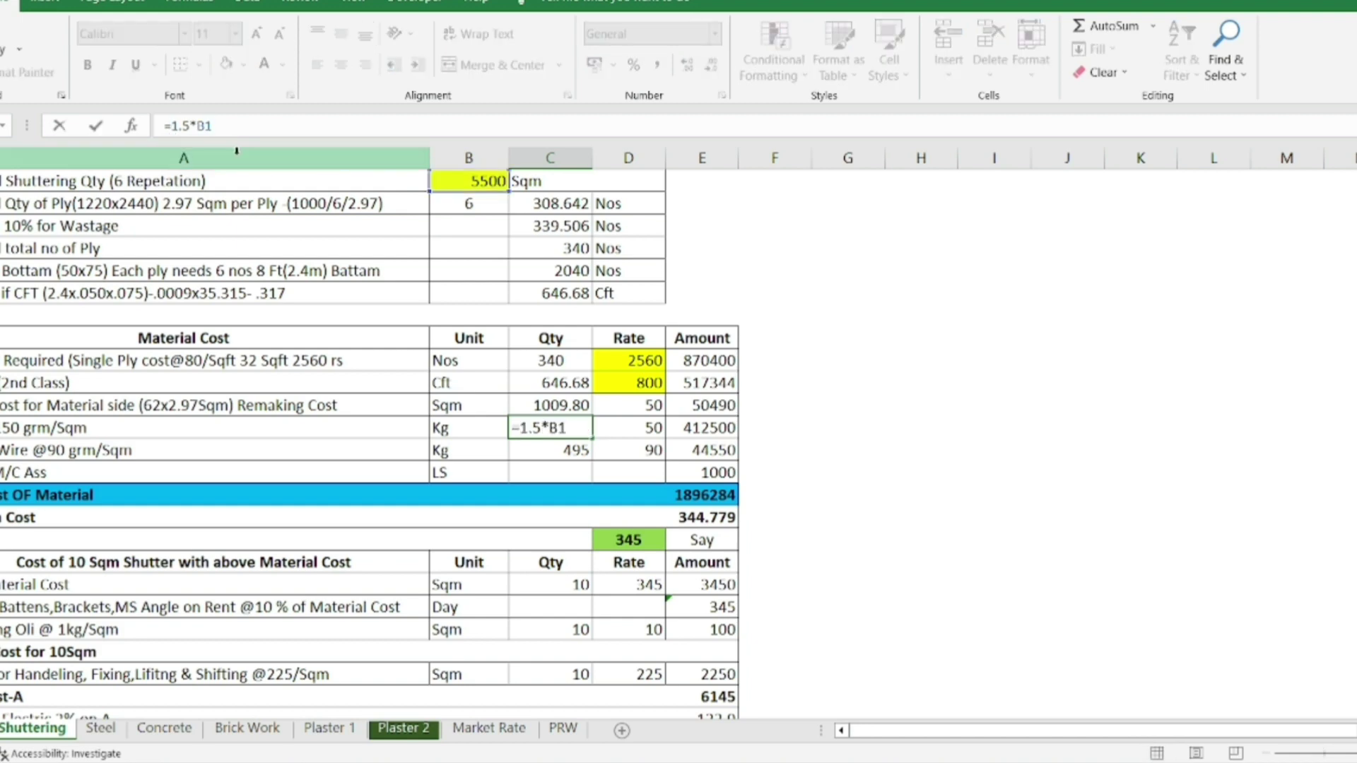
type("(")
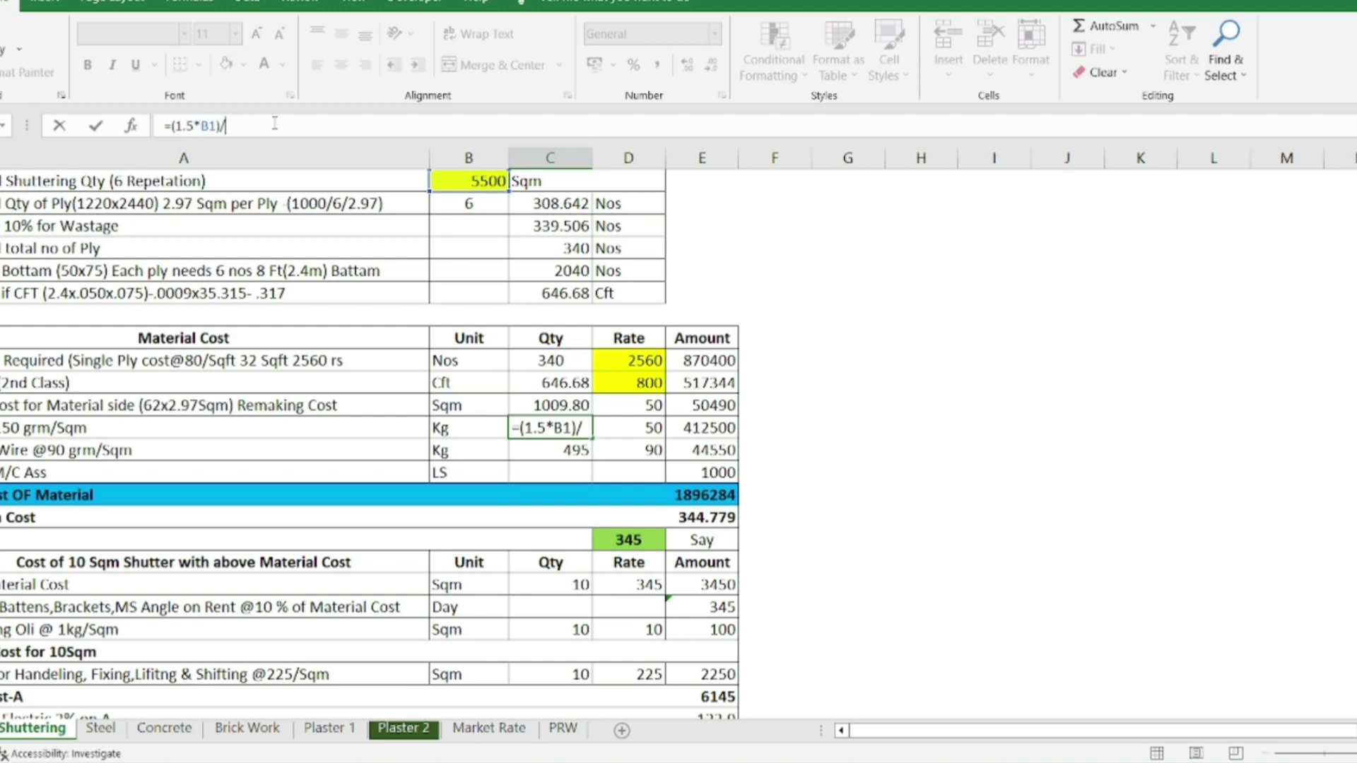
type(")/6*1.1")
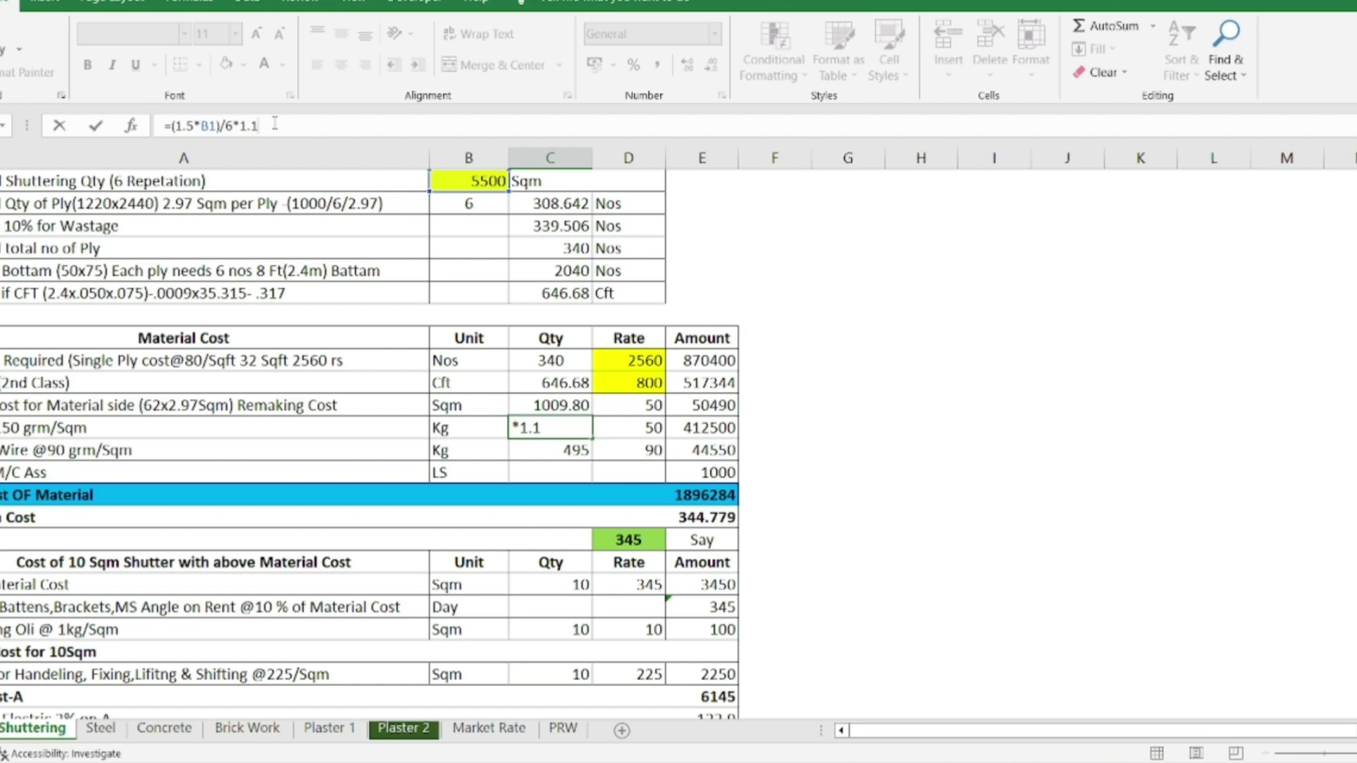
key("Return")
Change the Binding Wire quantity formula to =(0.09*B1)/6*1.1
left_click(177, 128)
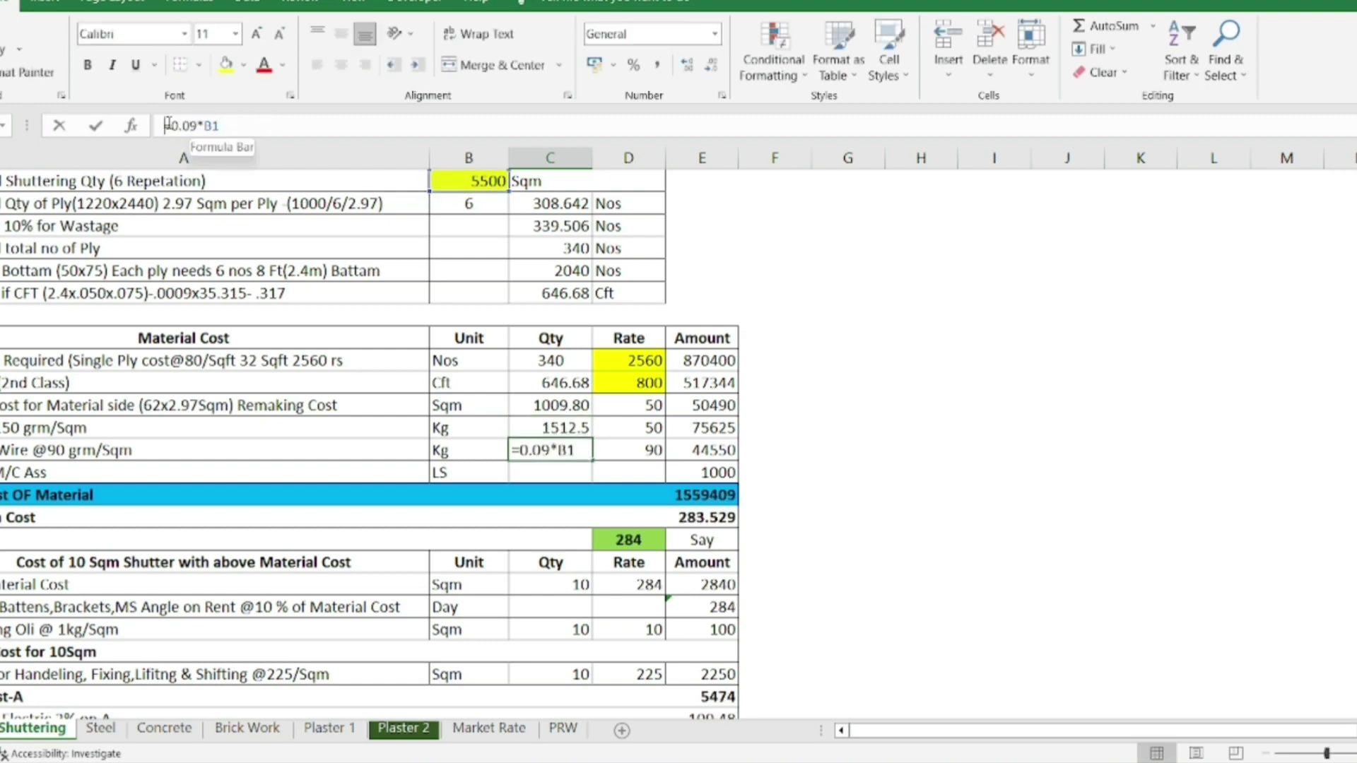
left_click(171, 127)
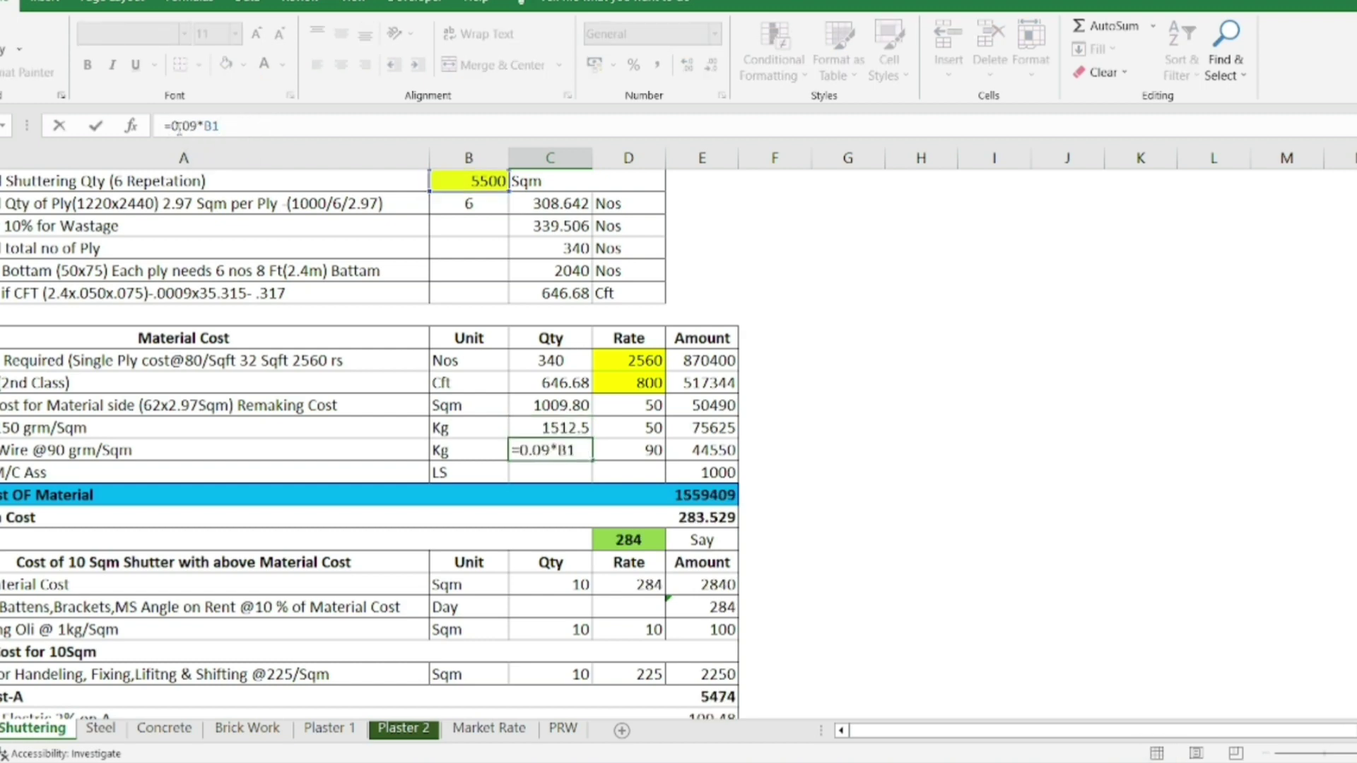
type("(")
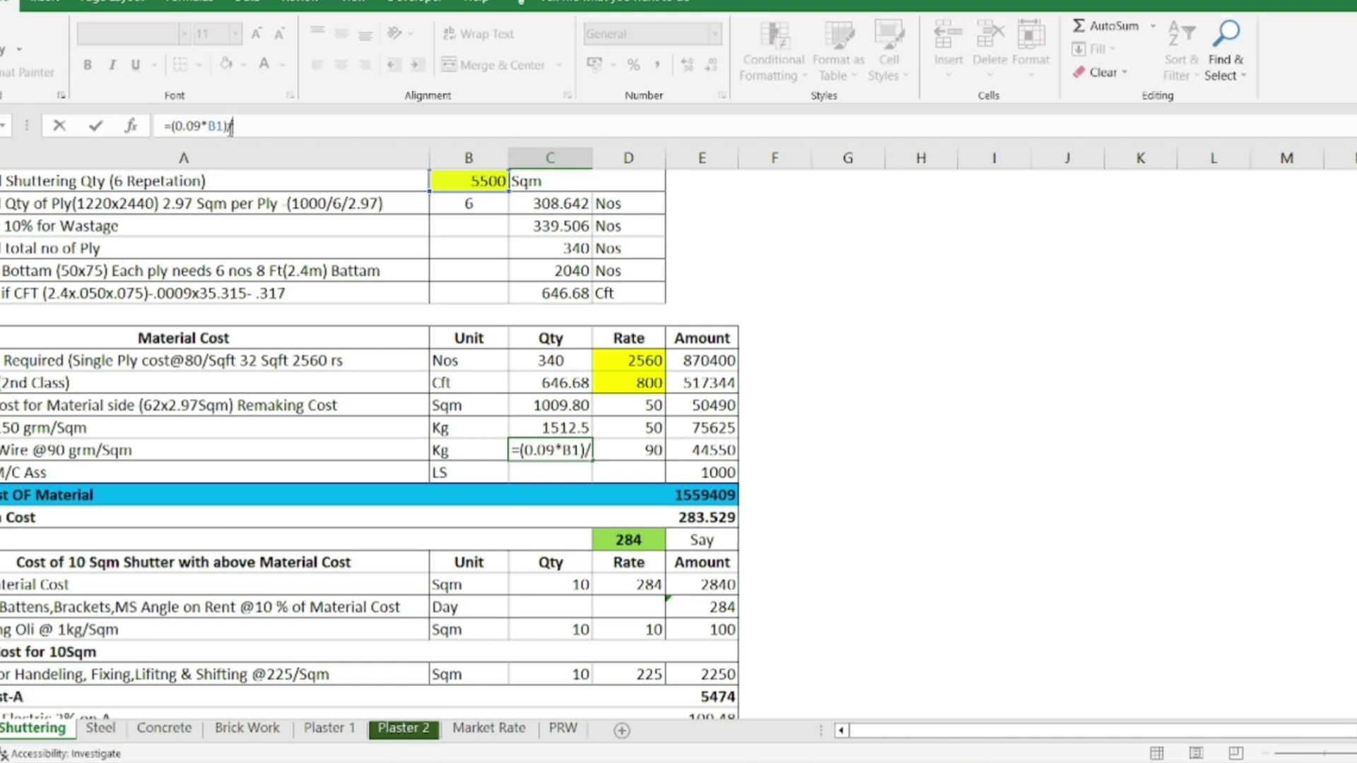
type(")/6*")
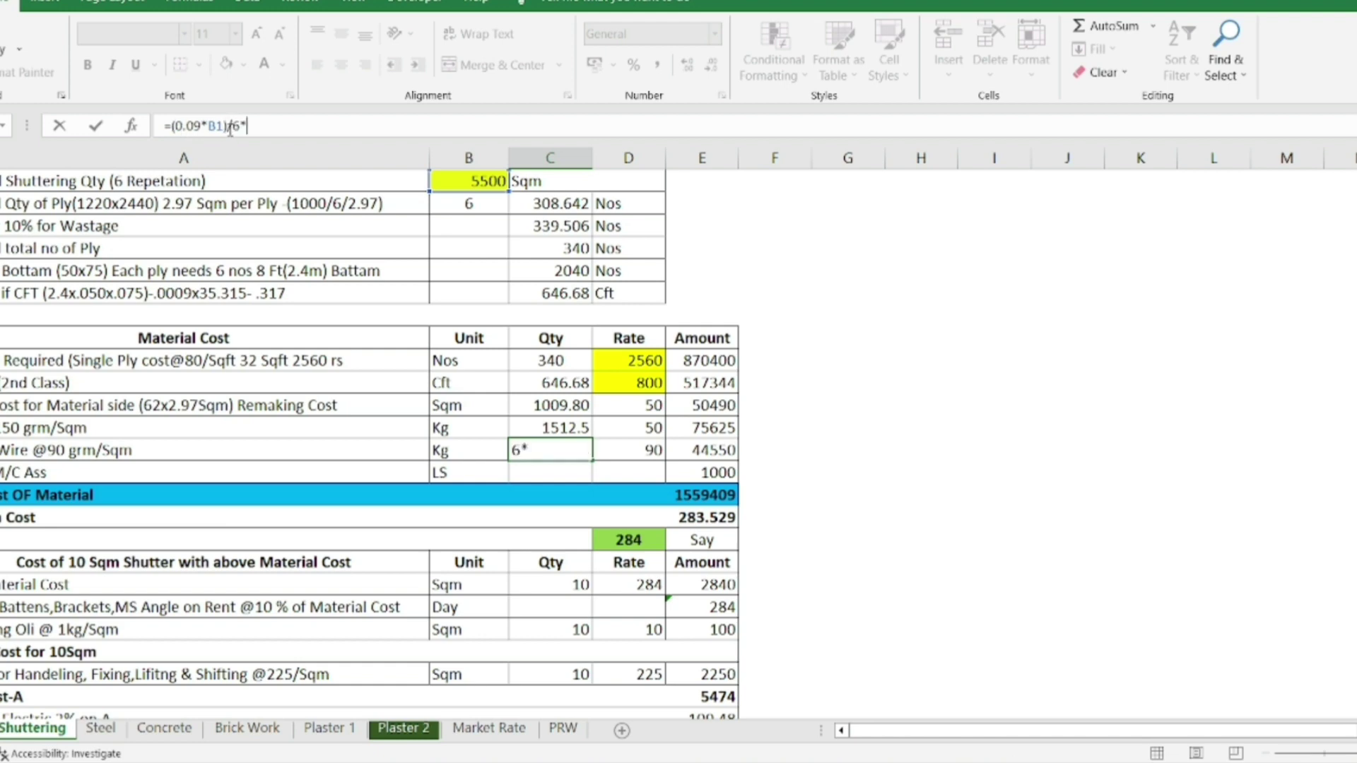
type("1.1")
key("Return")
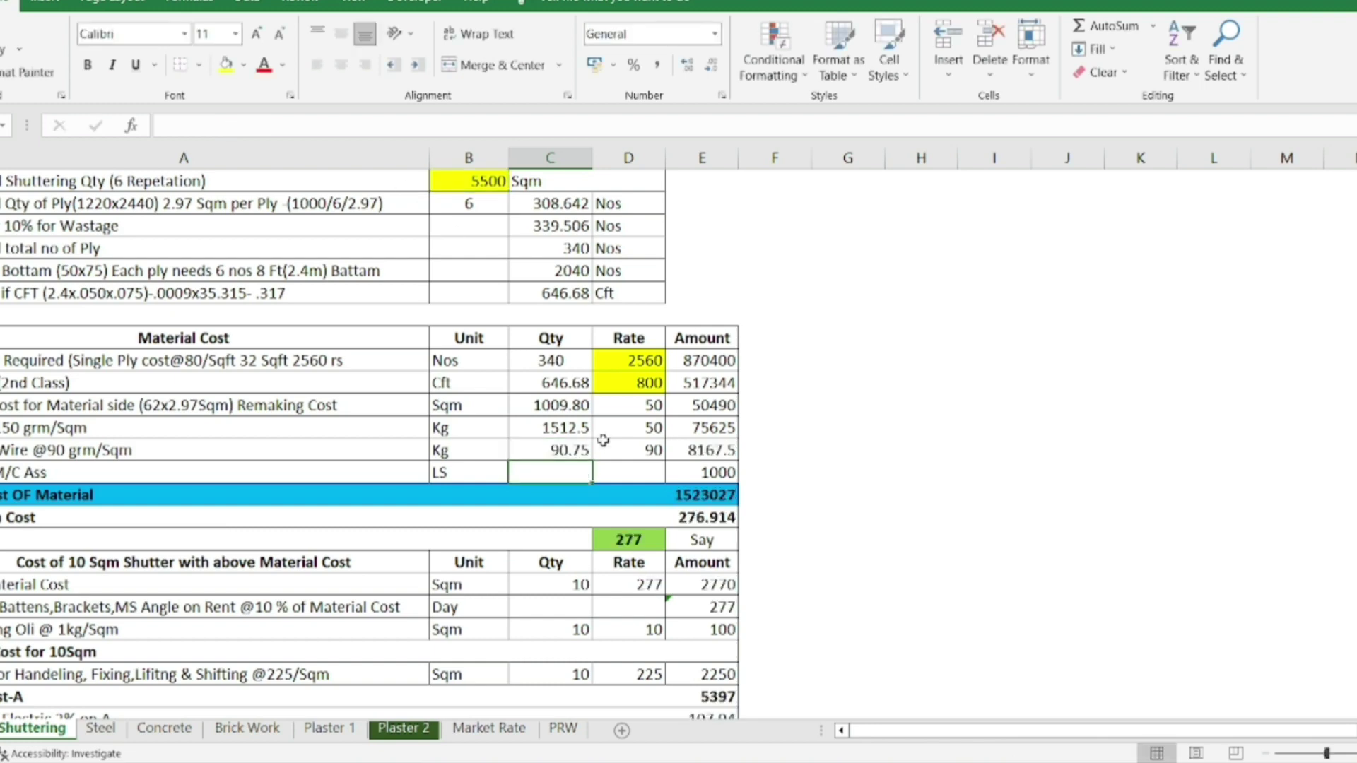
Check the formulas for the total cost of material and the material cost per square metre in E15:E16
left_click(555, 427)
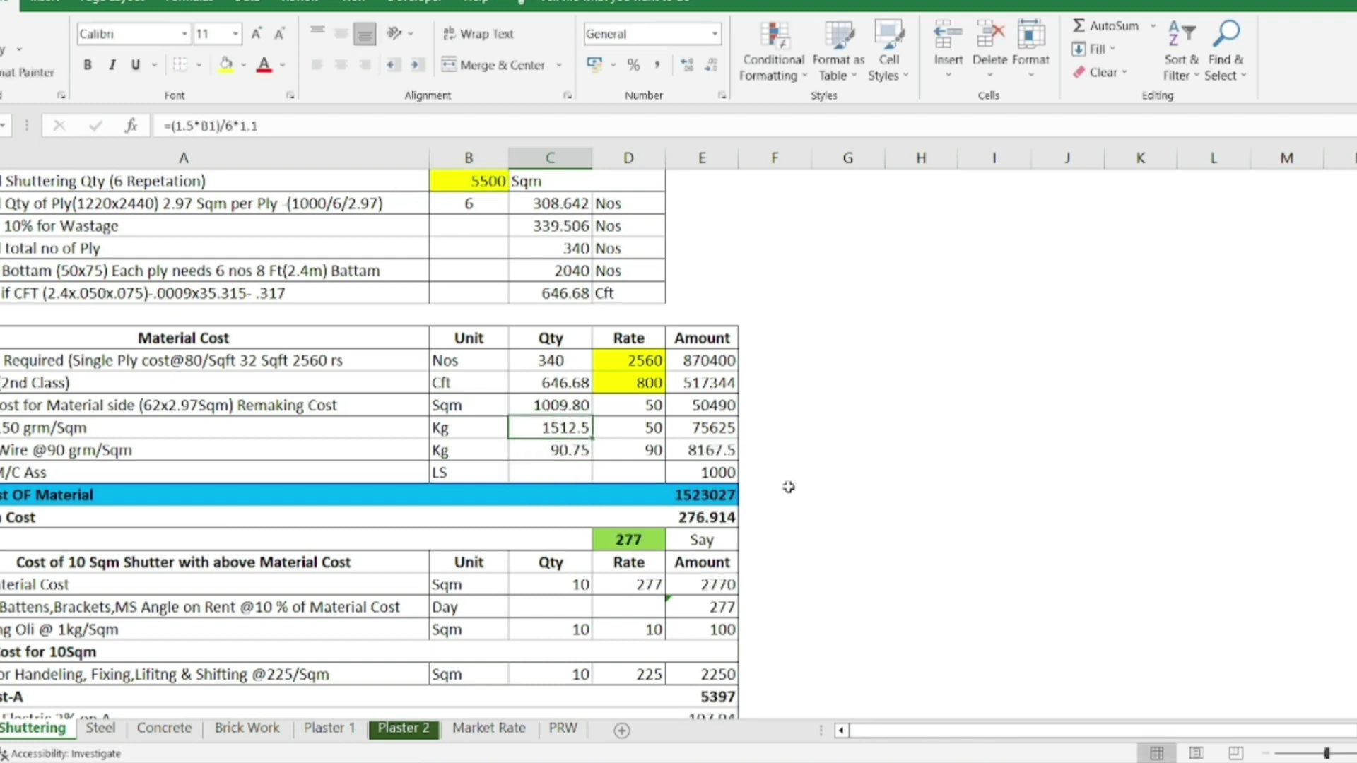
double_click(717, 493)
key("Escape")
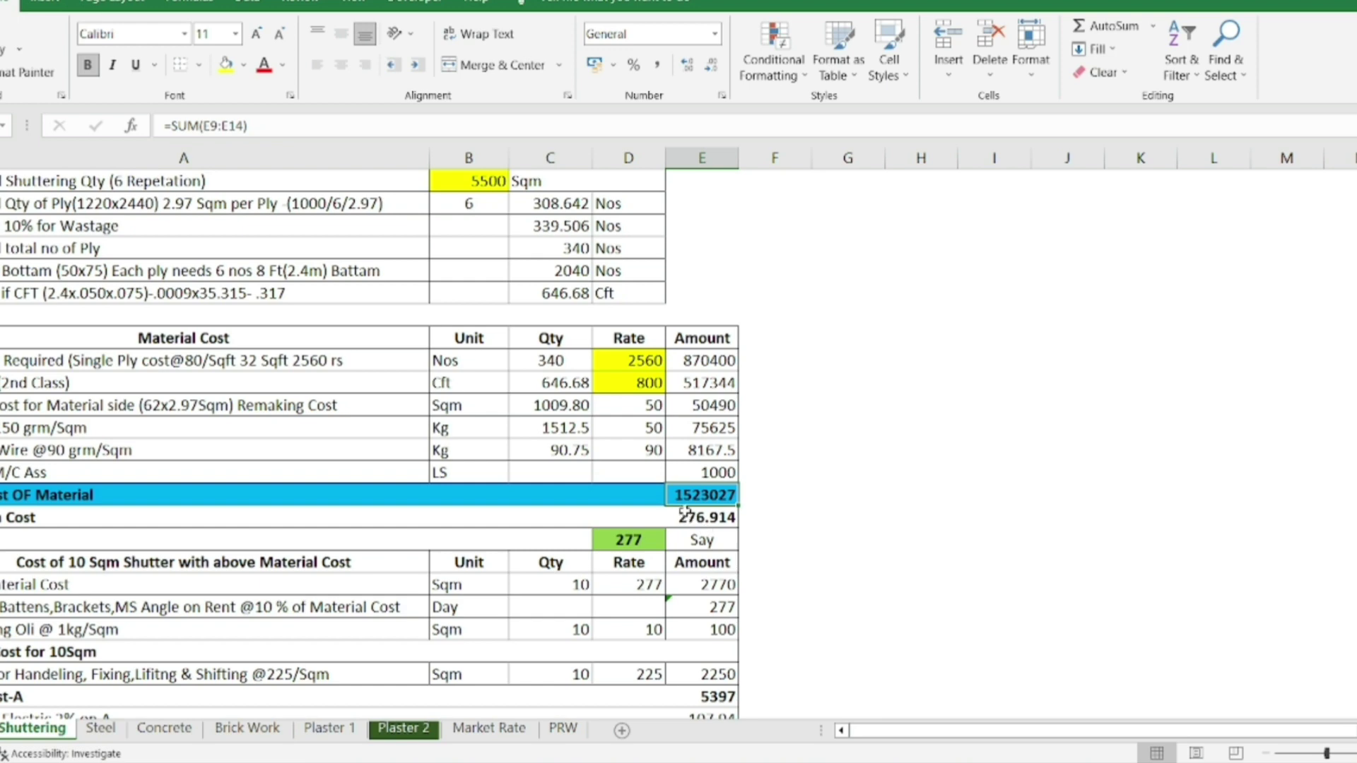
left_click(699, 521)
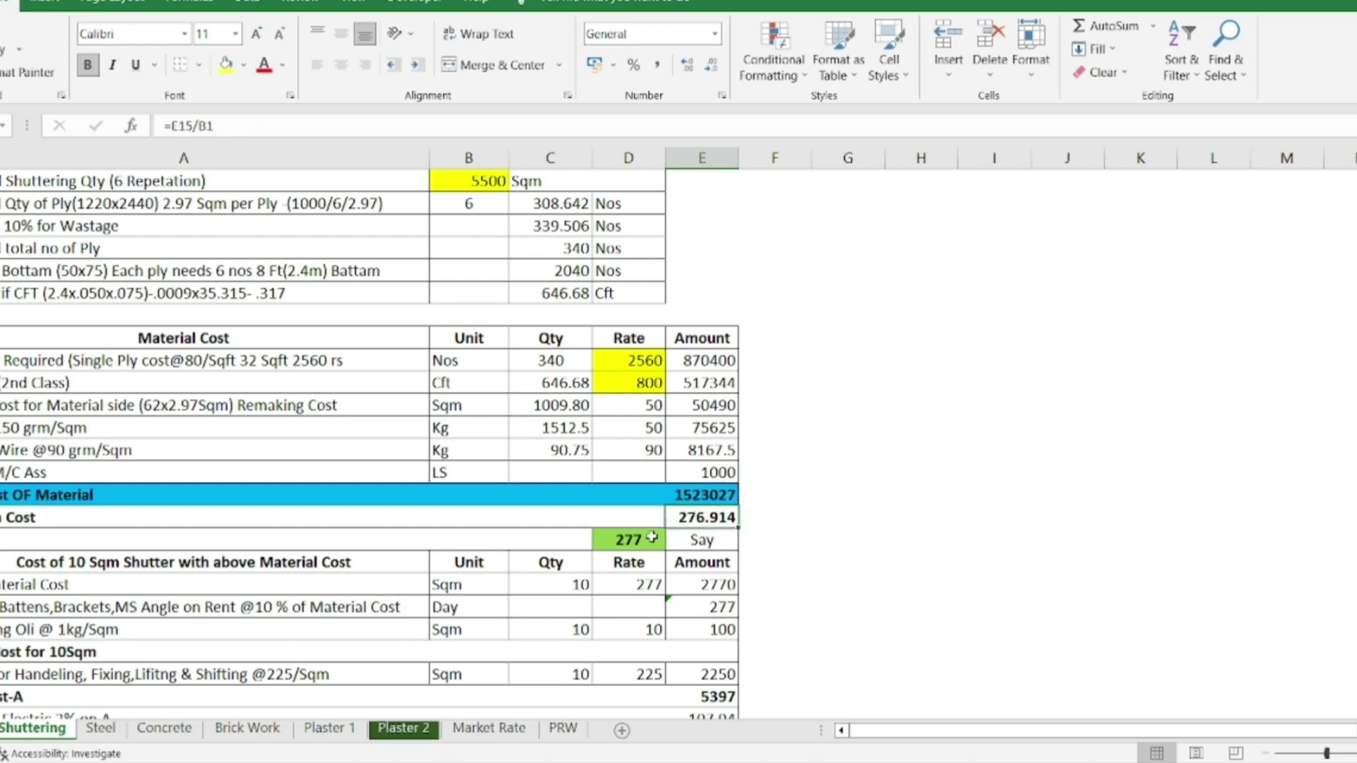
double_click(692, 522)
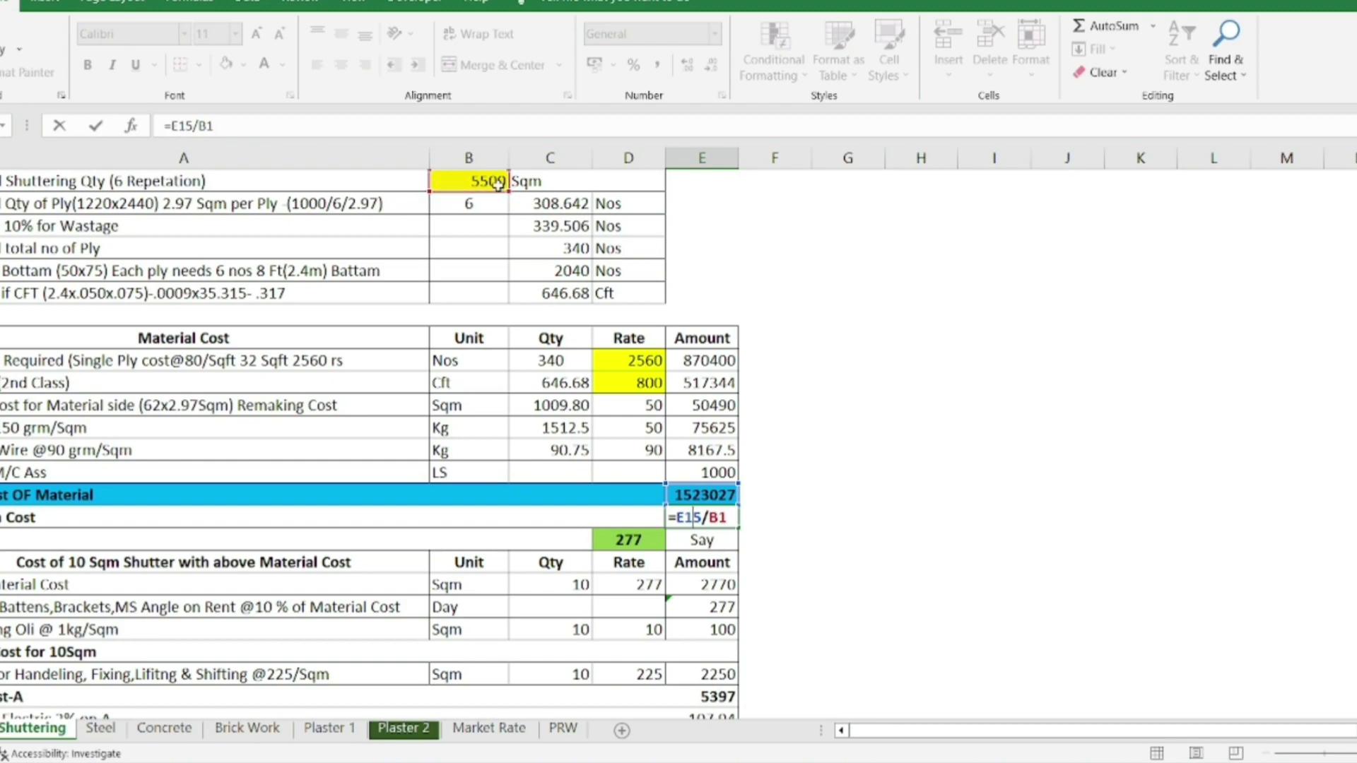
key("Escape")
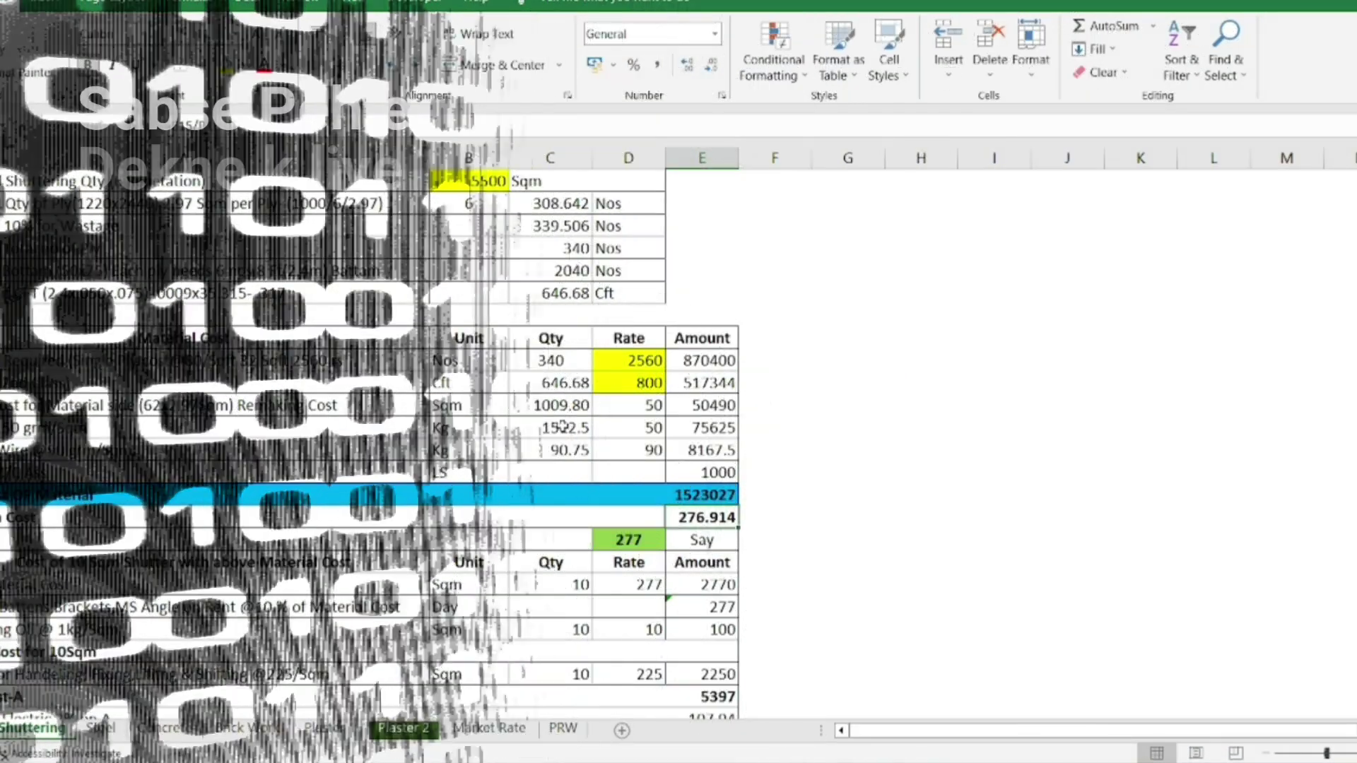
Recheck the Nails and Binding Wire quantity formulas and the rounded-up material rate beside Say
left_click_drag(1, 428, 2, 451)
left_click(548, 428)
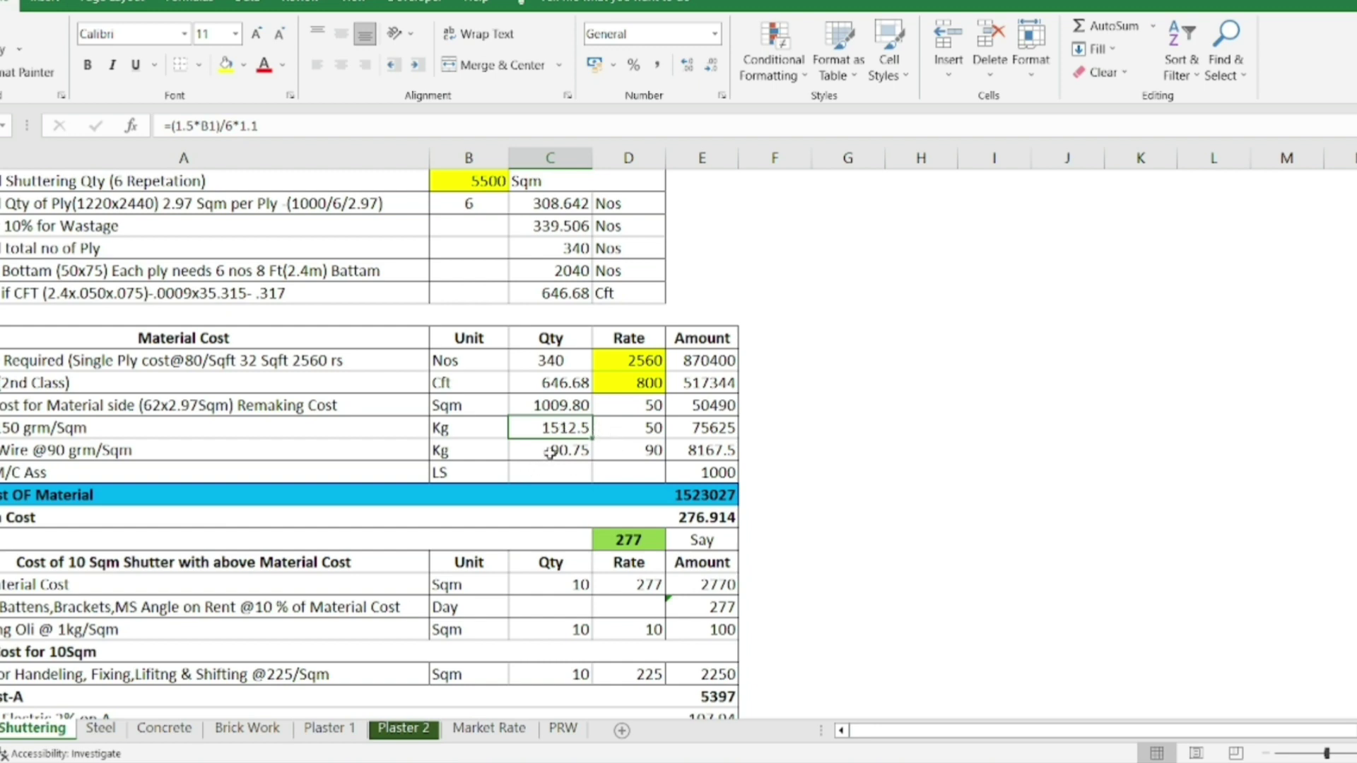
left_click(550, 453)
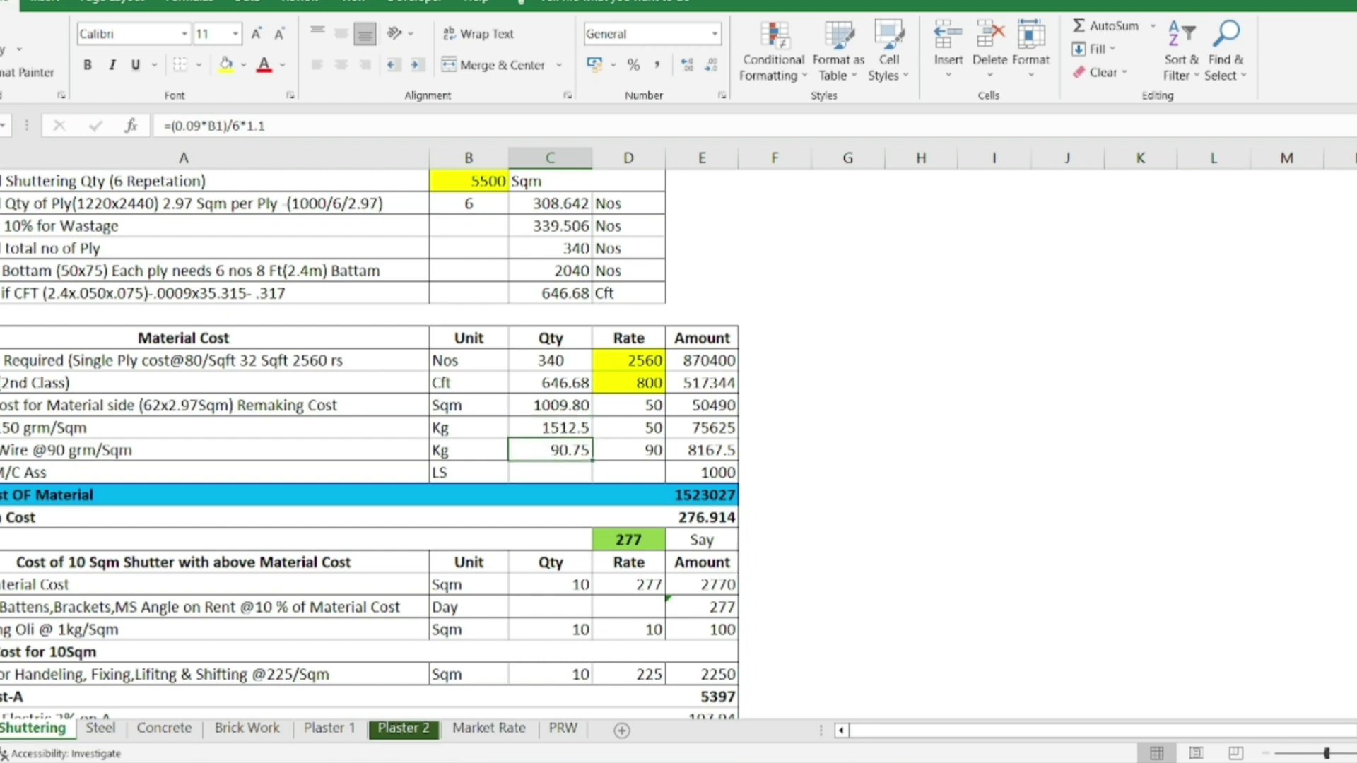
scroll(1343, 397, "down", 3)
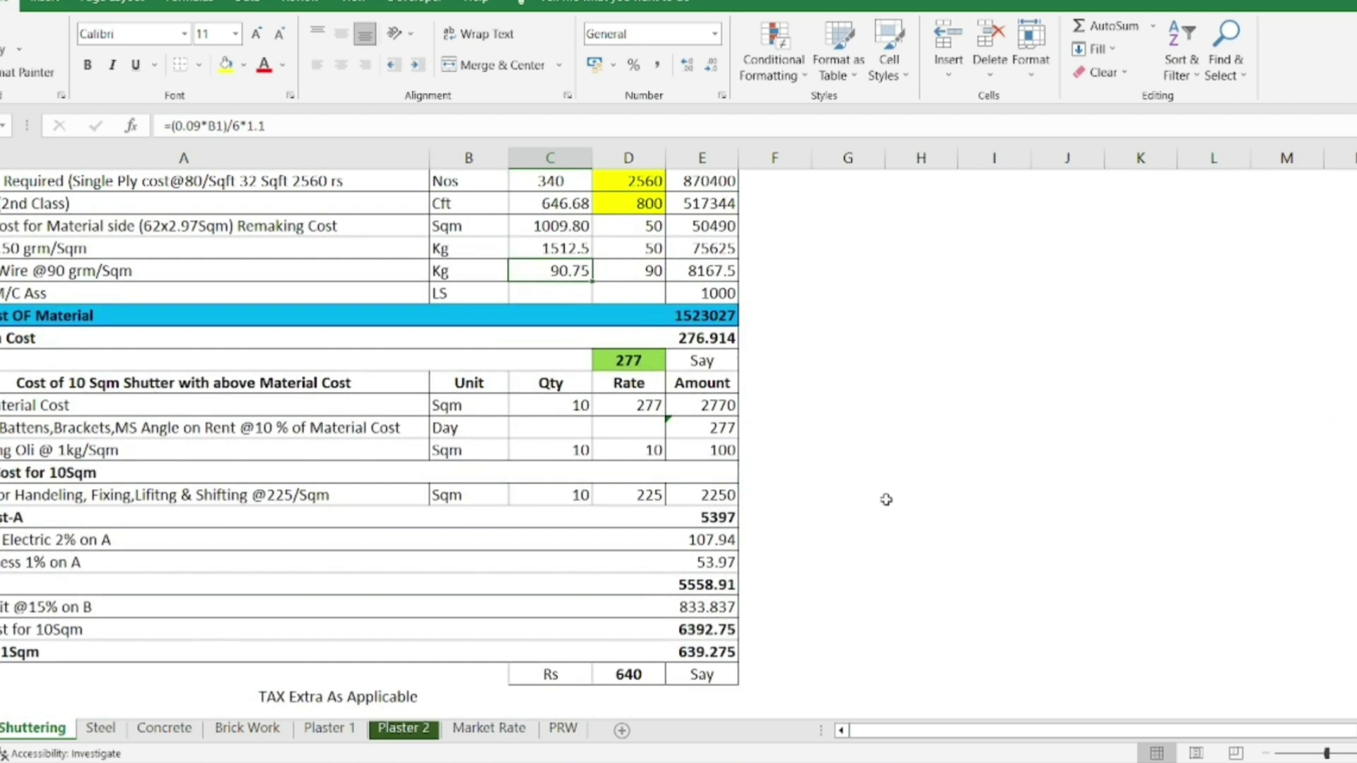
left_click(651, 362)
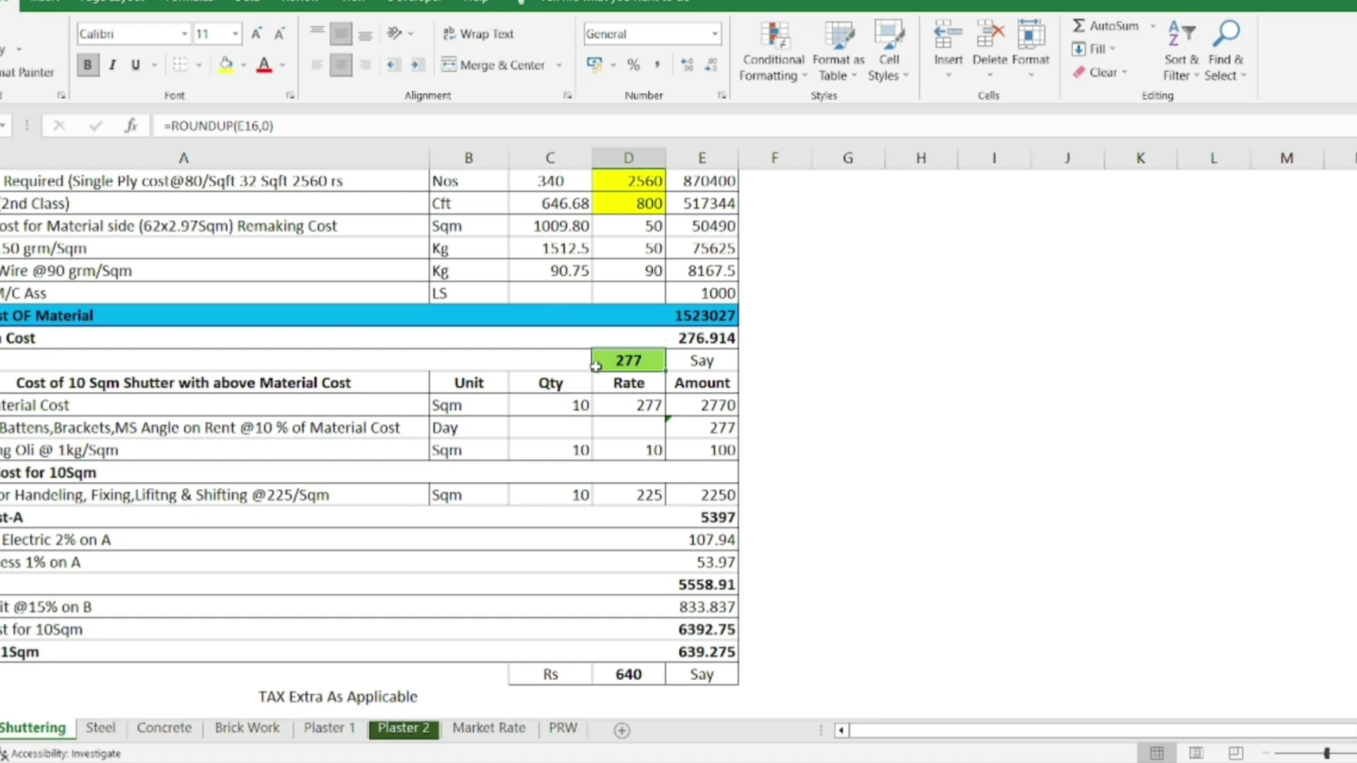
Review the total shuttering quantity, the number of repetitions and the Material Cost table rows down to the total
scroll(46, 304, "up", 3)
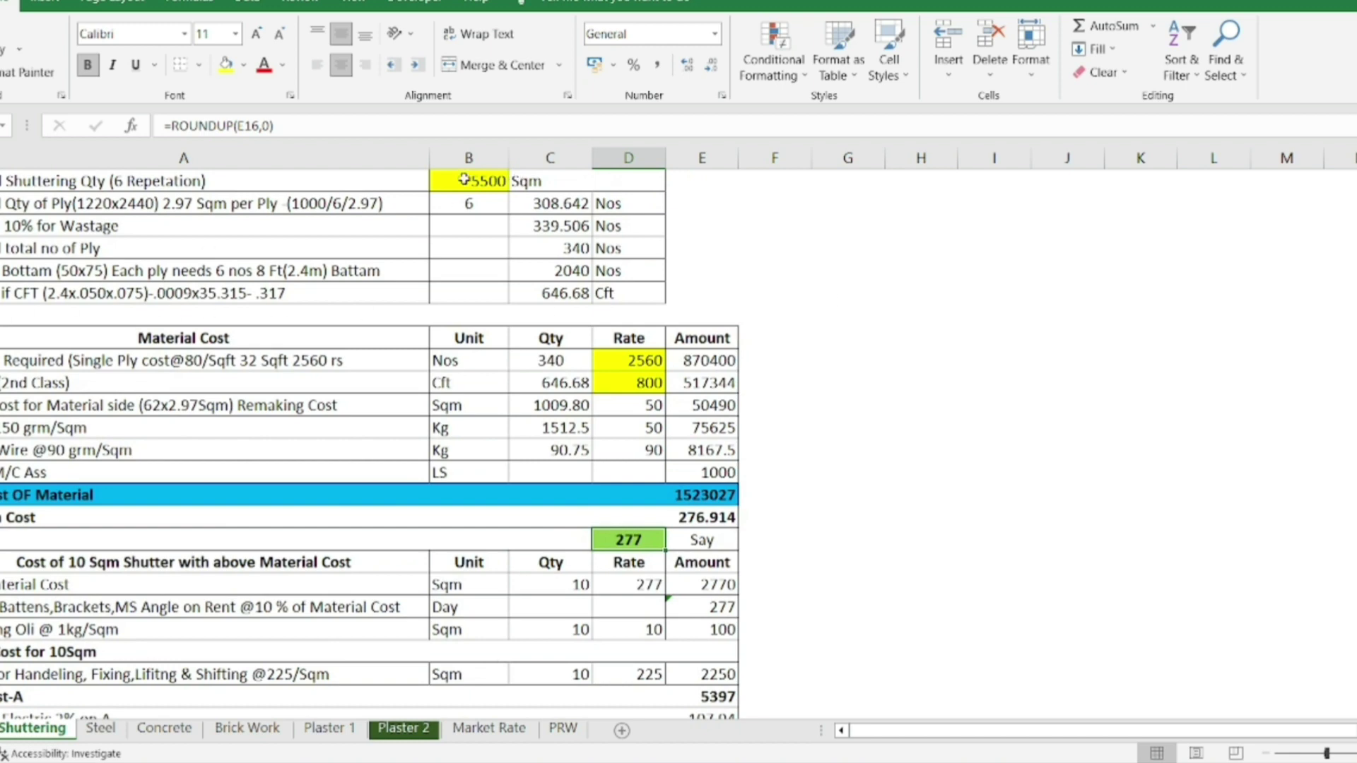
left_click(487, 180)
left_click(481, 206)
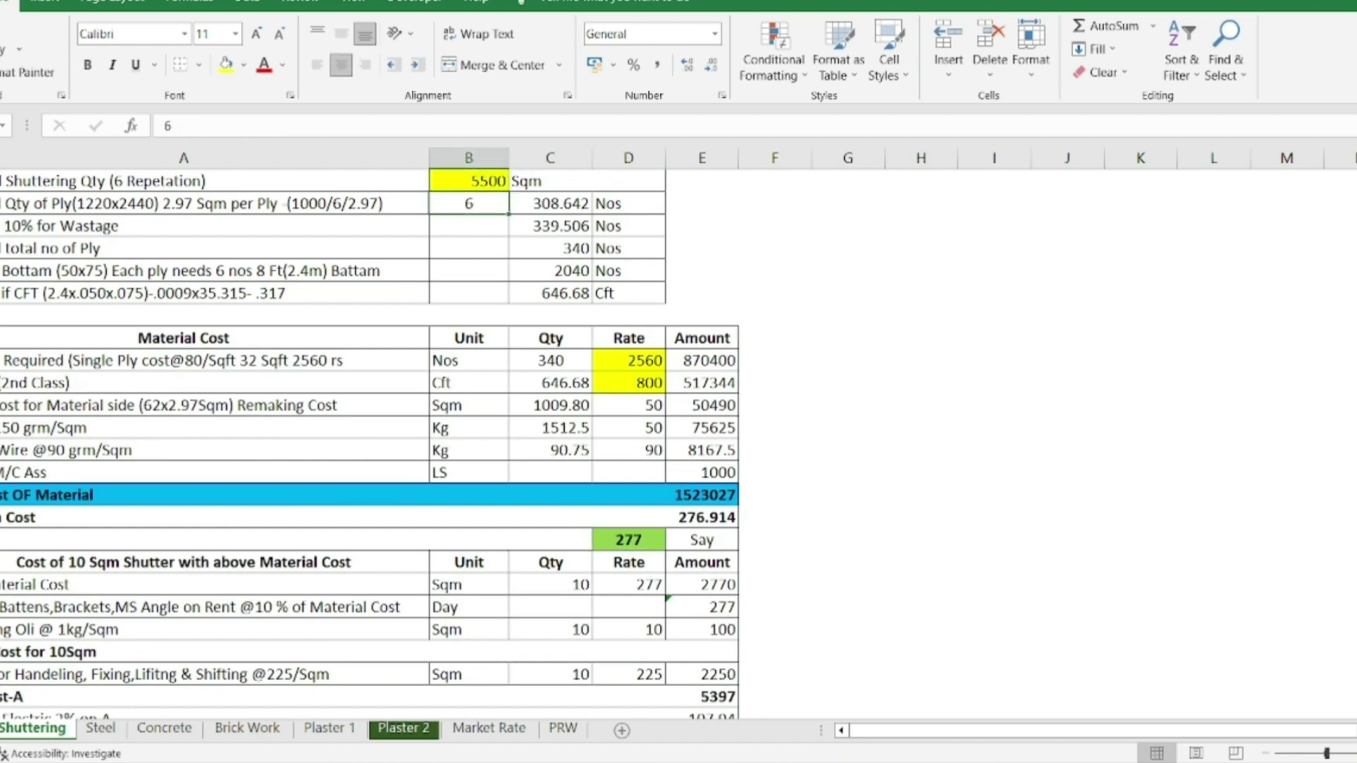
left_click_drag(15, 338, 15, 492)
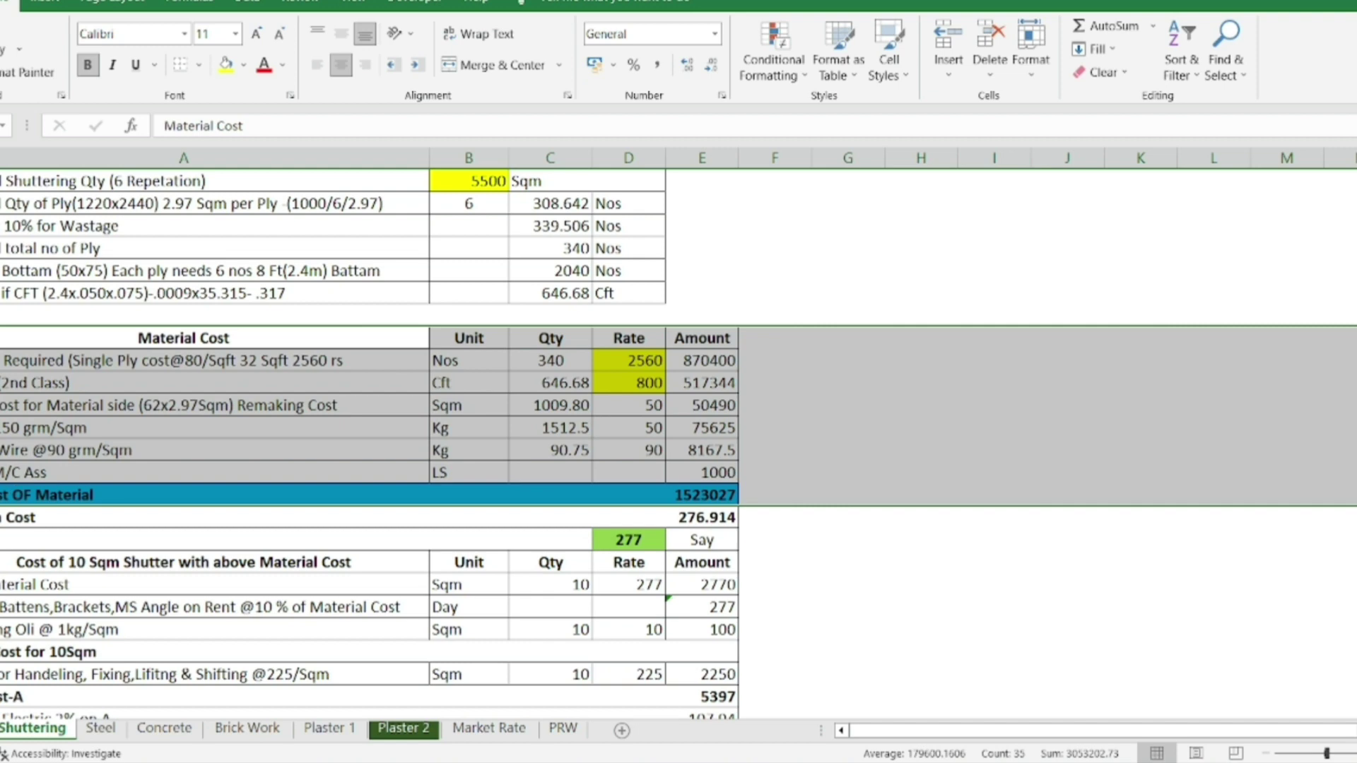
scroll(924, 594, "down", 3)
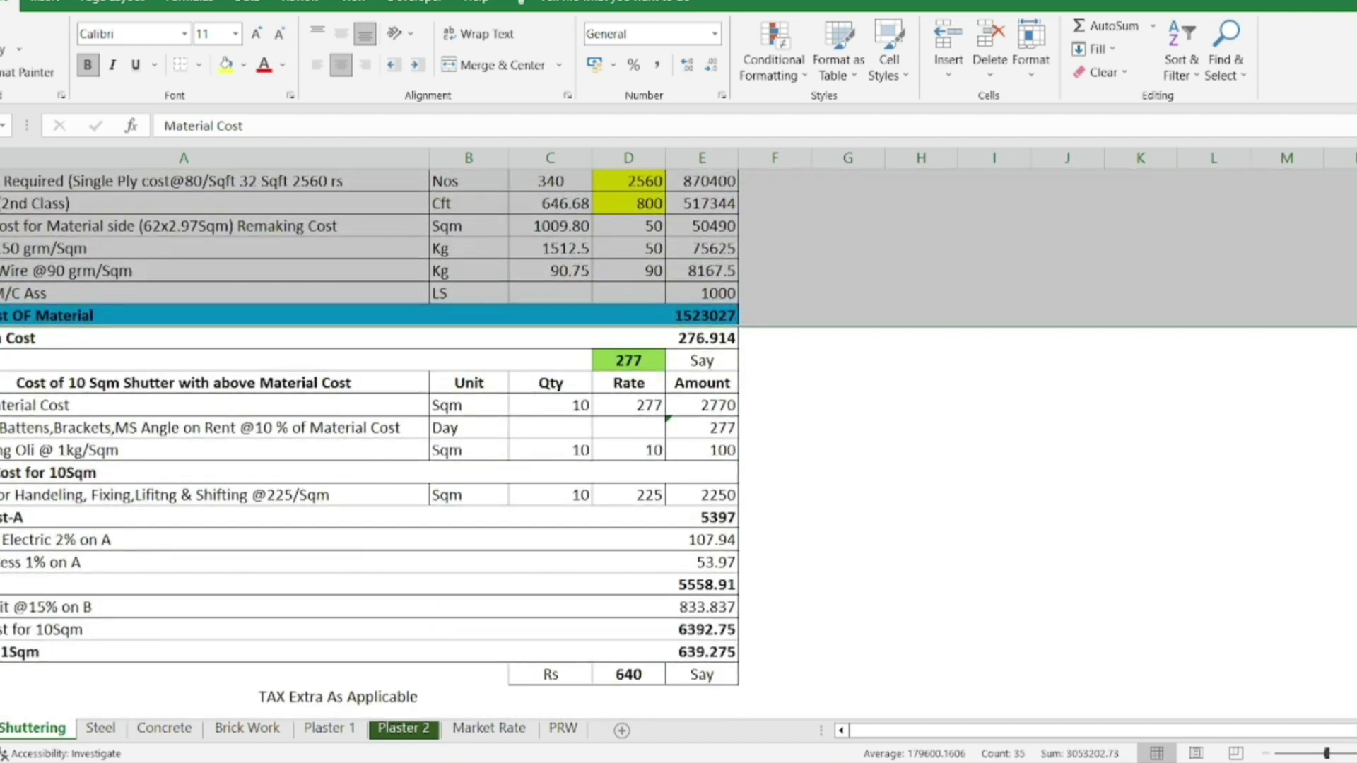
Inspect the amount formulas for total material cost and the 10% support rental in the 10 Sqm shutter table
left_click(1, 405)
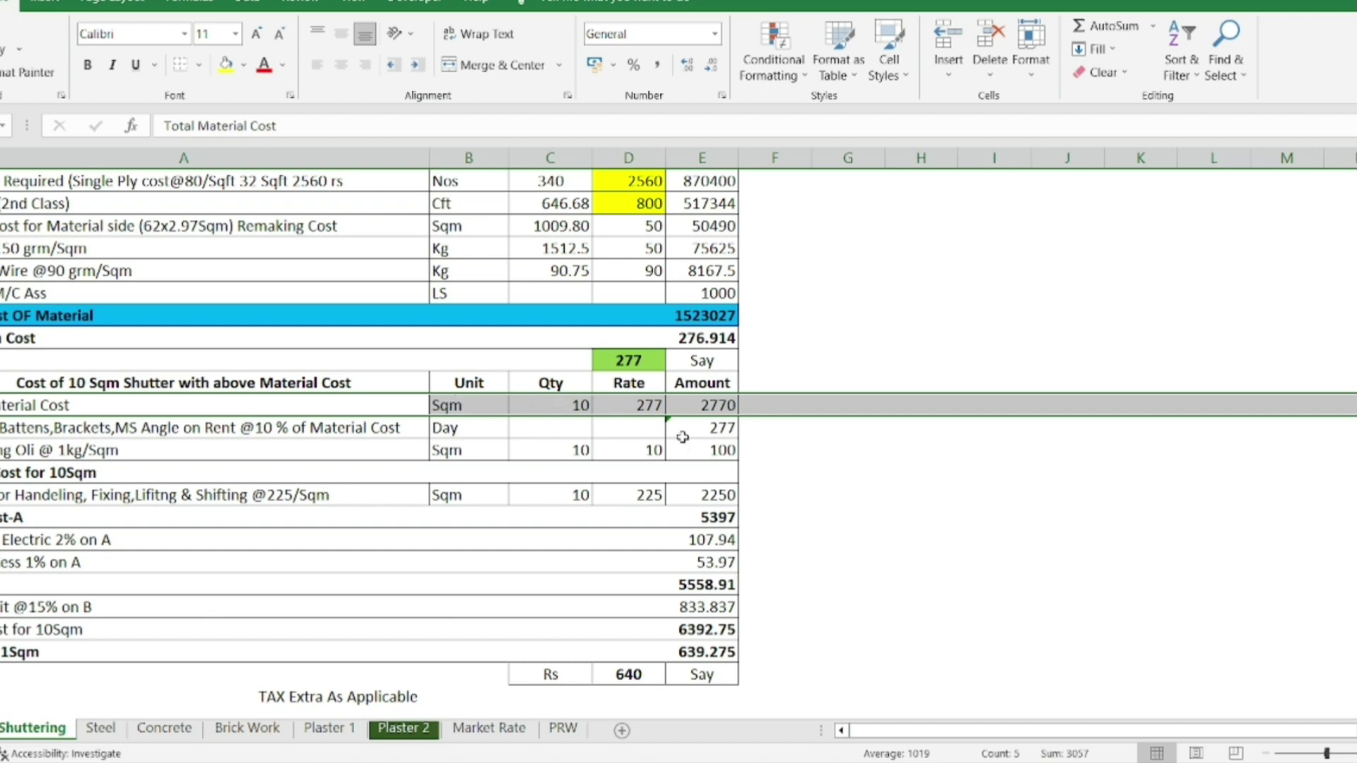
left_click(705, 409)
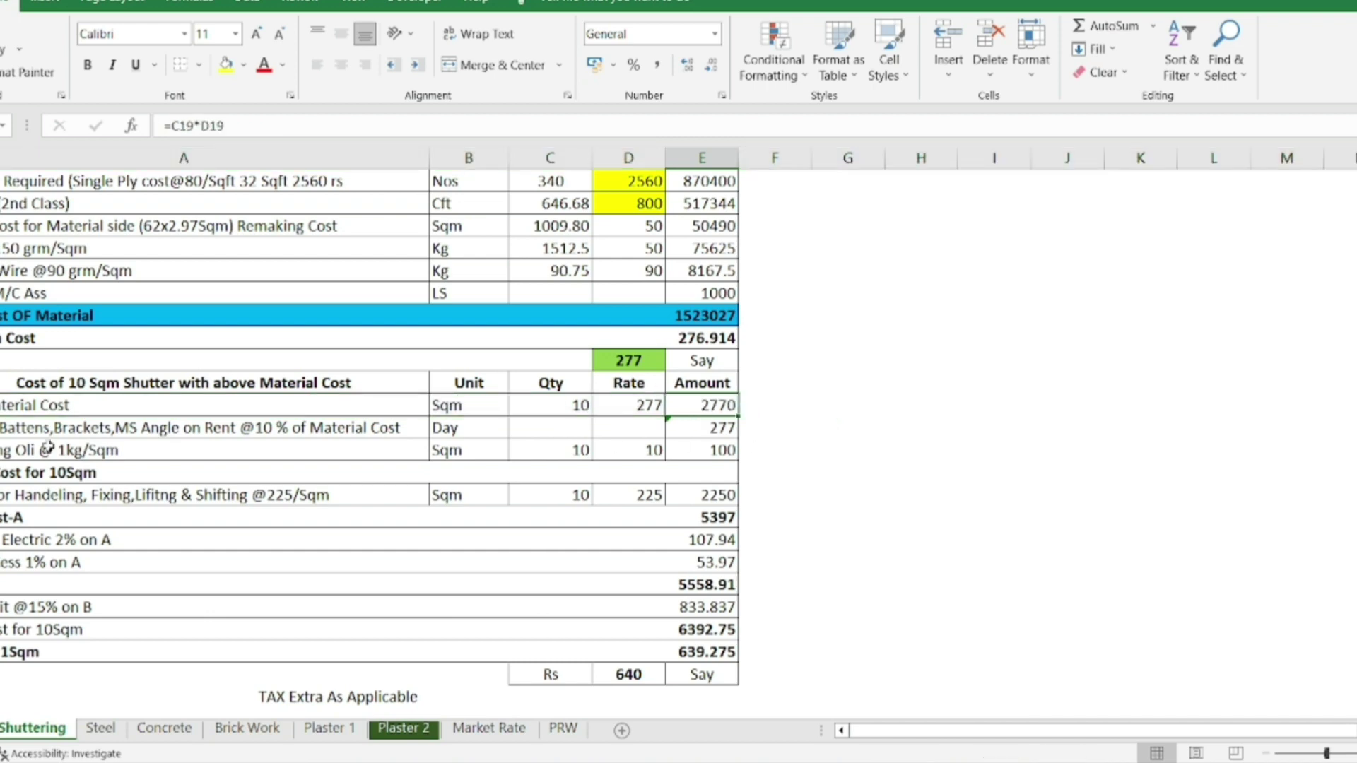
left_click(1, 428)
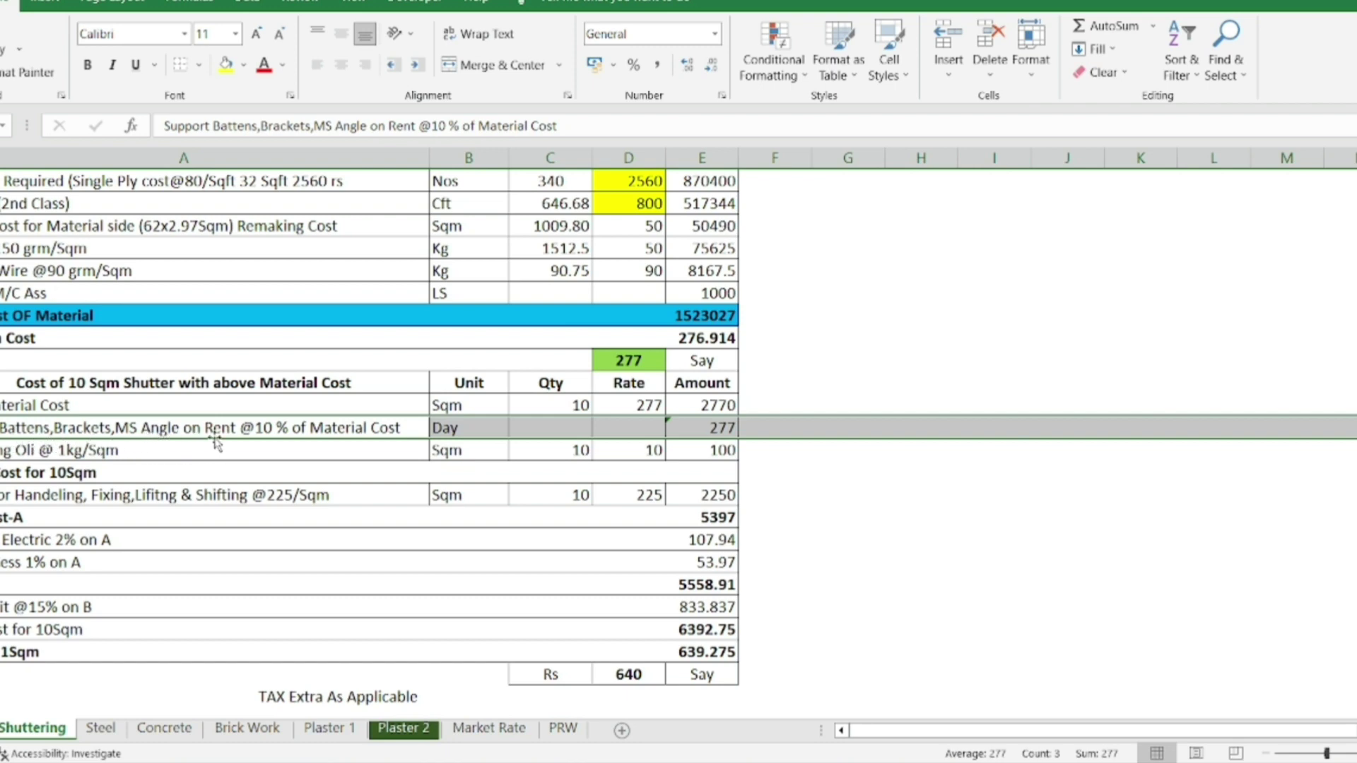
left_click(712, 433)
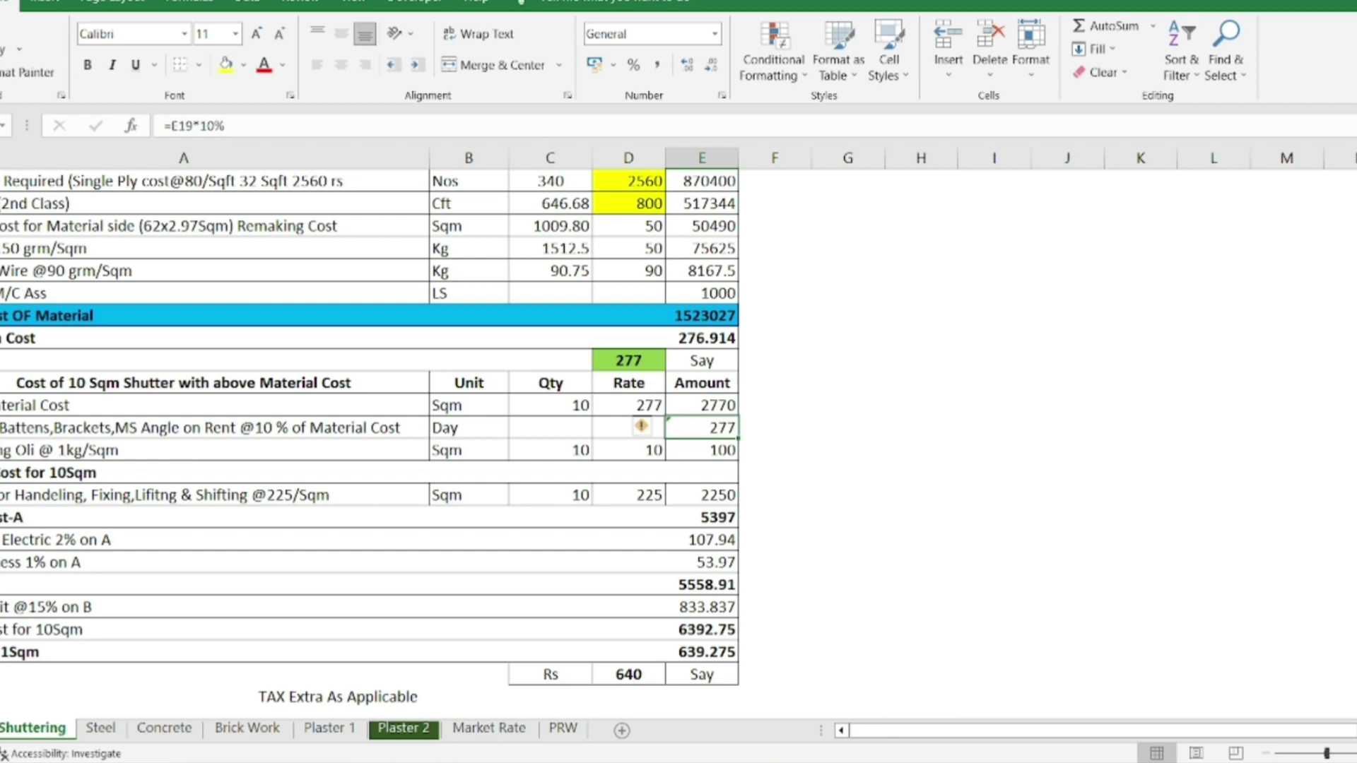
Check the quantity, rate and amount formula of the shuttering oil row in the 10 Sqm shutter table
left_click(1, 450)
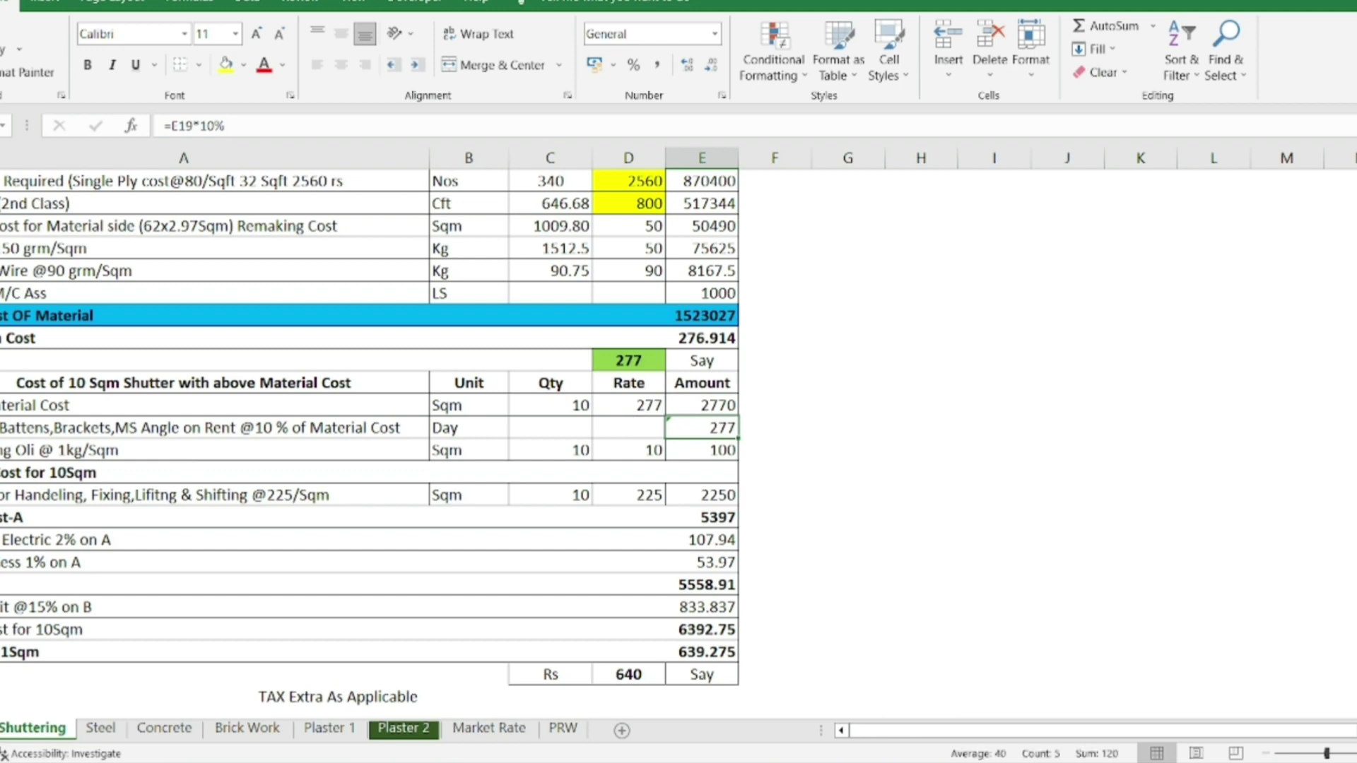
left_click(566, 454)
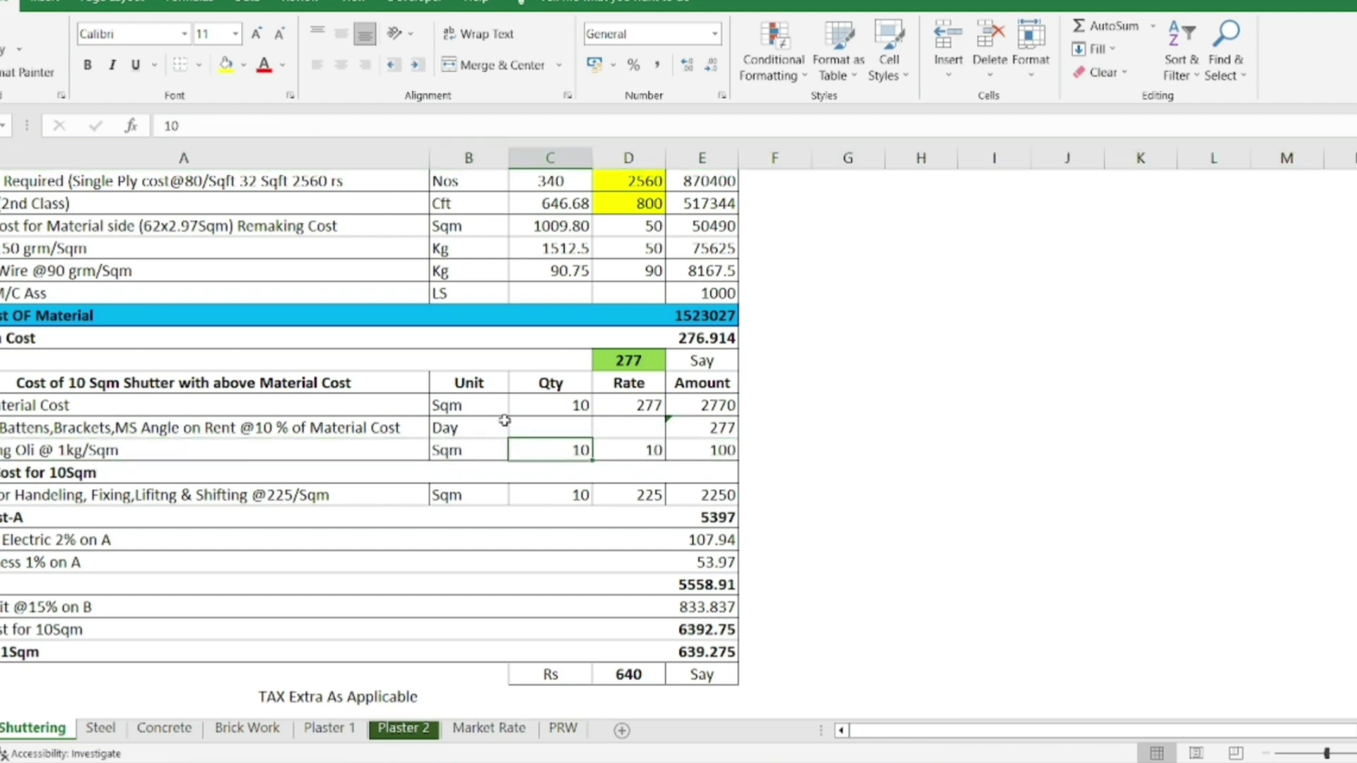
left_click(644, 452)
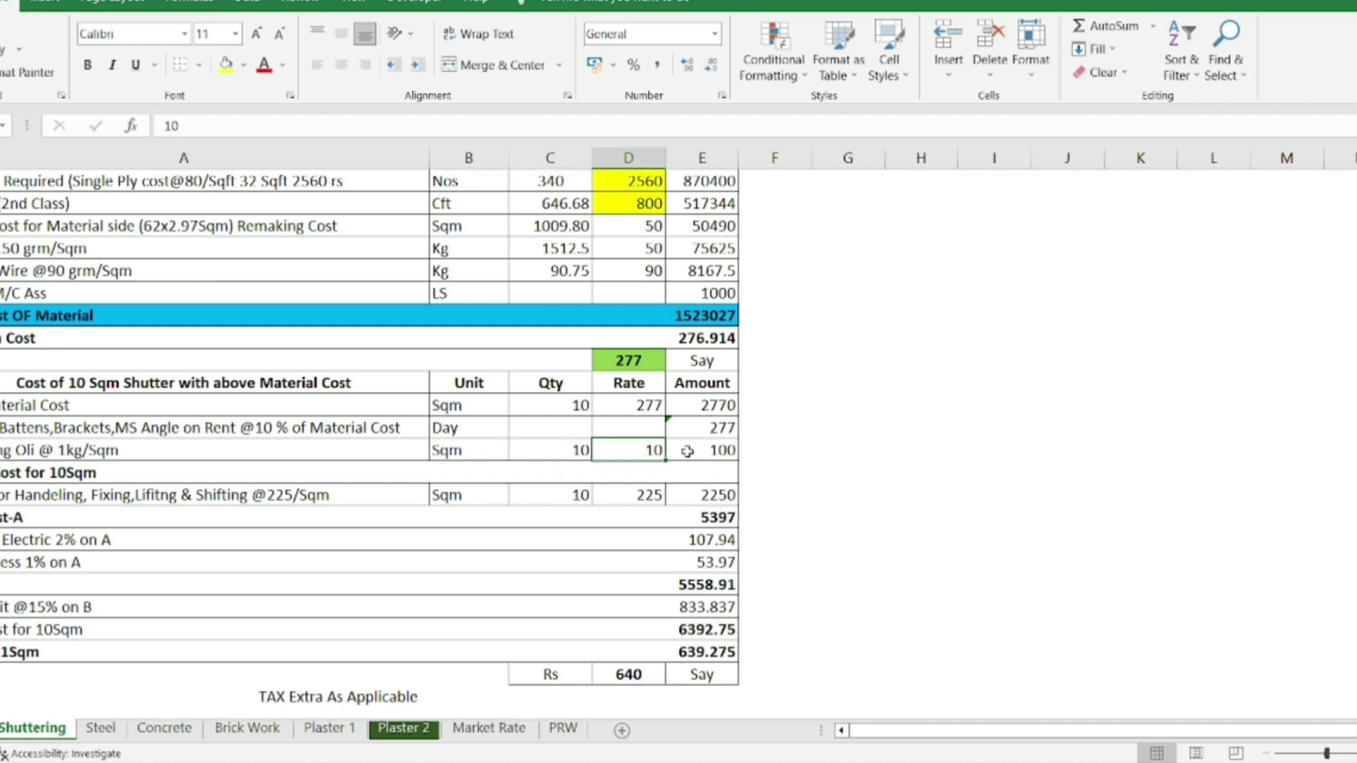
left_click(704, 454)
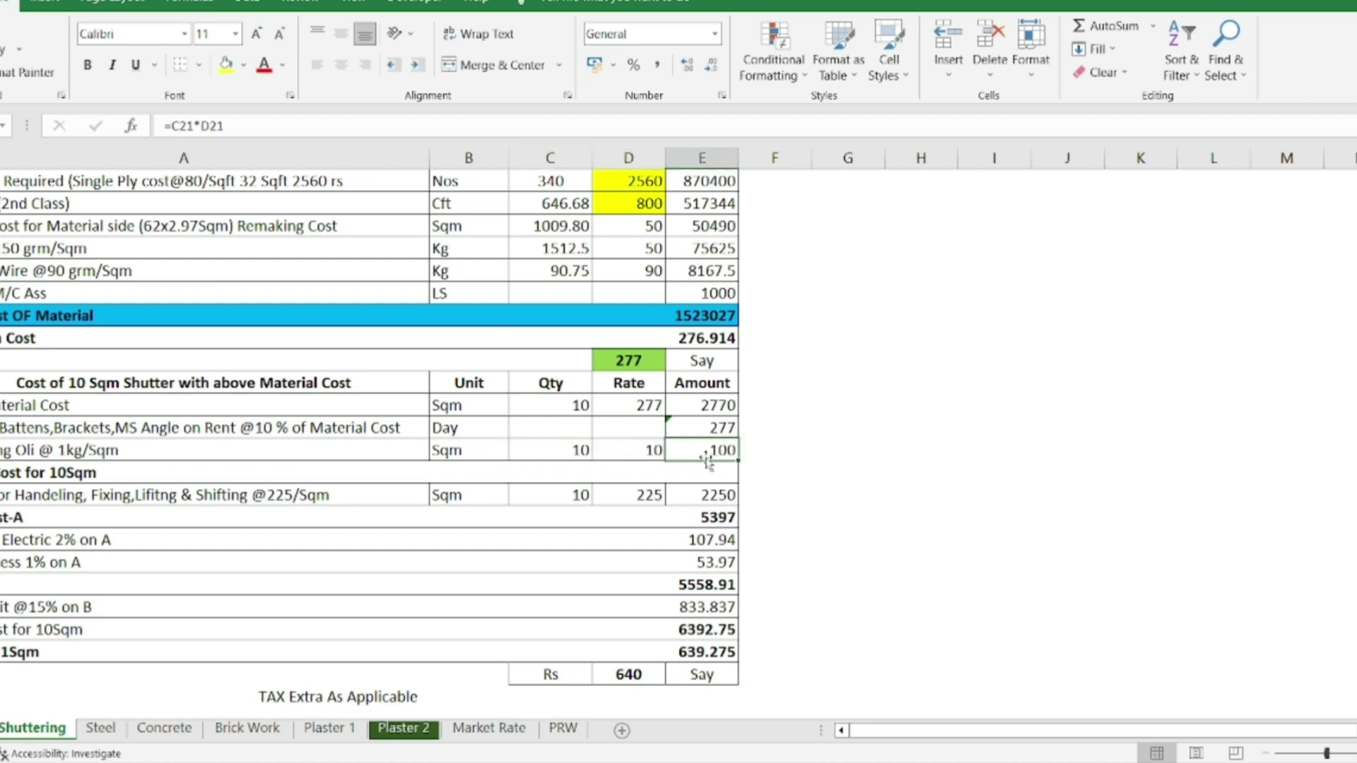
key("Down")
left_click(706, 454)
double_click(706, 453)
key("Escape")
Check the labour rate and amount formula for handling, fixing, lifting and shifting, and the SUM formula of total cost A
left_click(48, 472)
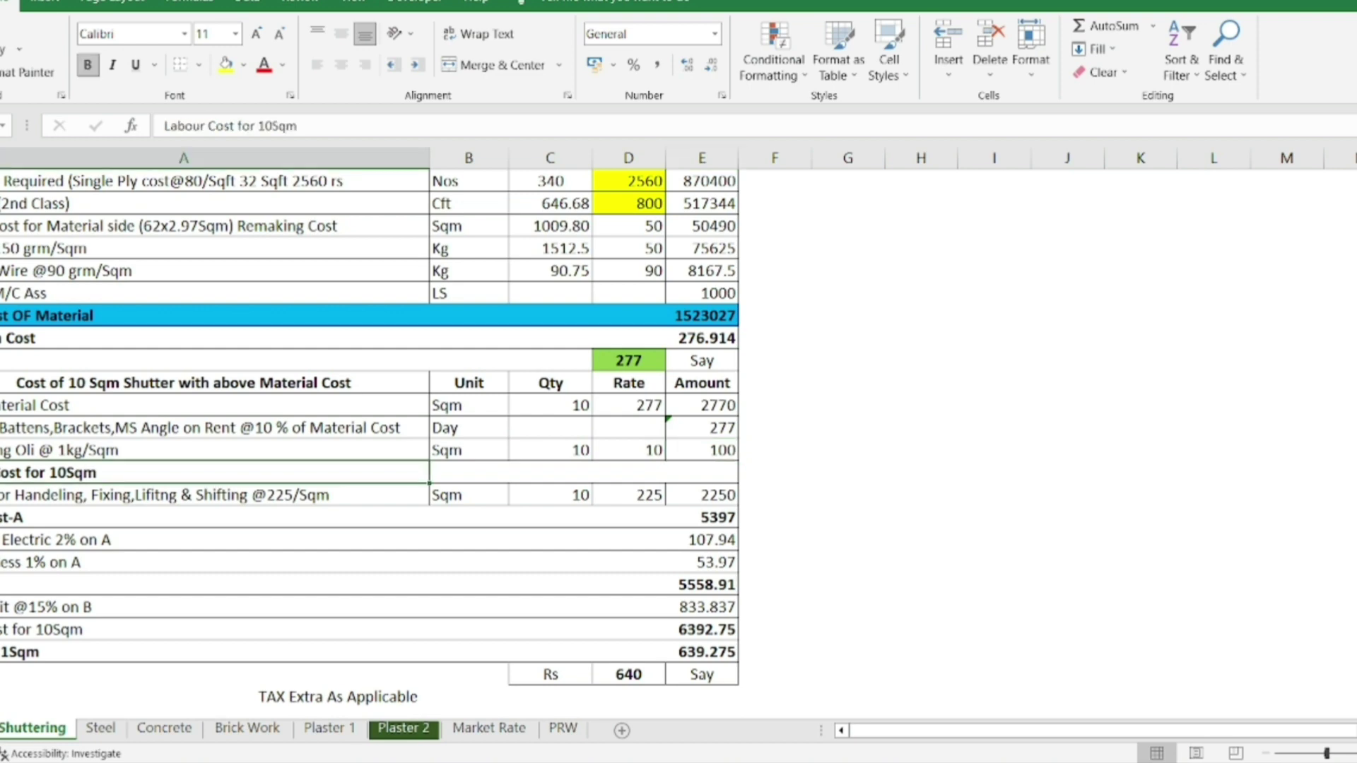
left_click(2, 495)
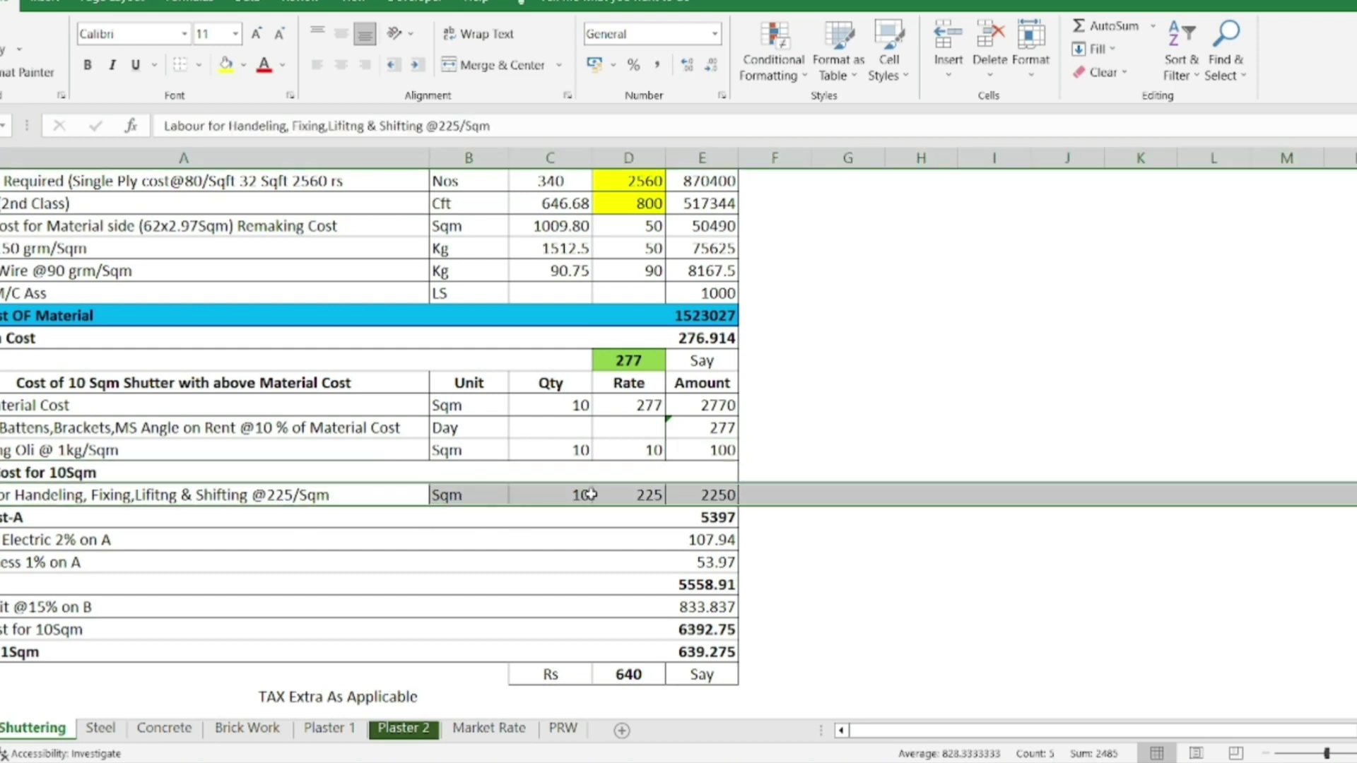
left_click(658, 497)
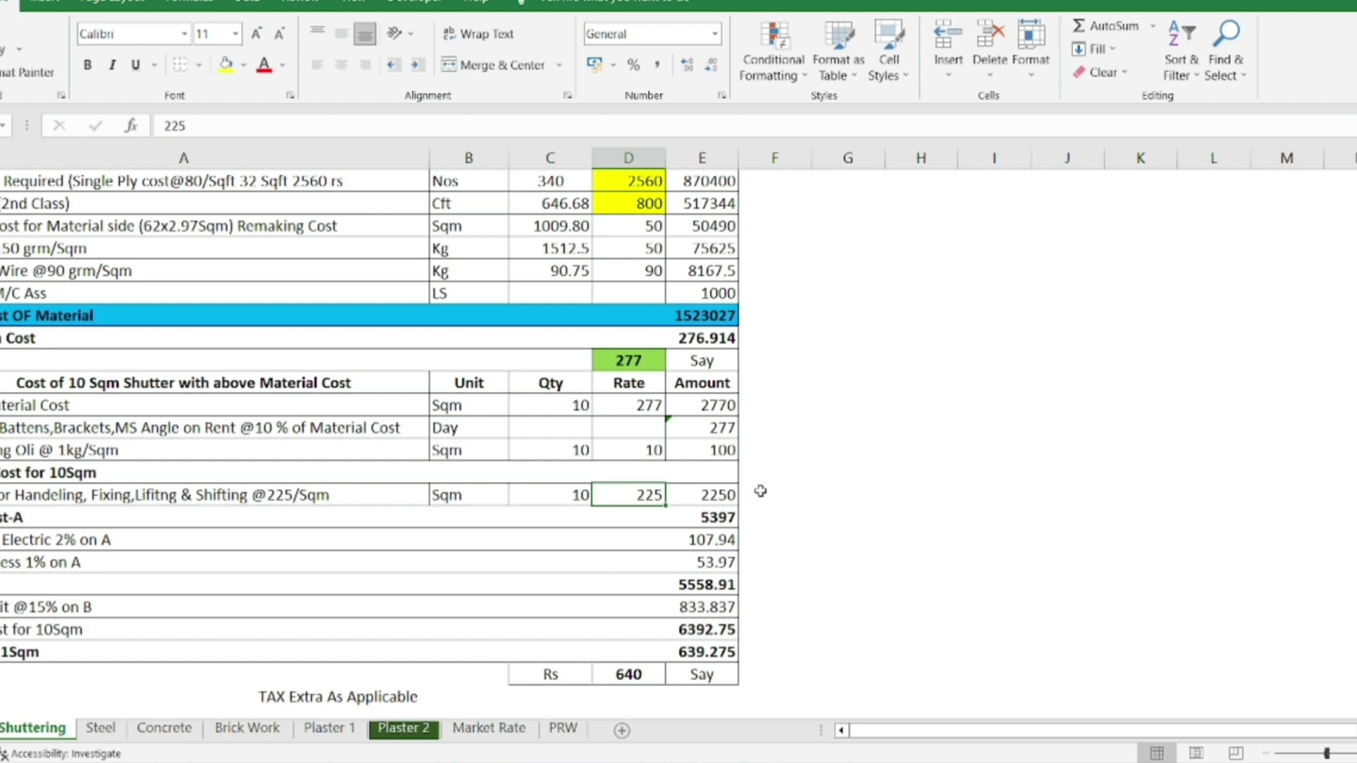
double_click(724, 497)
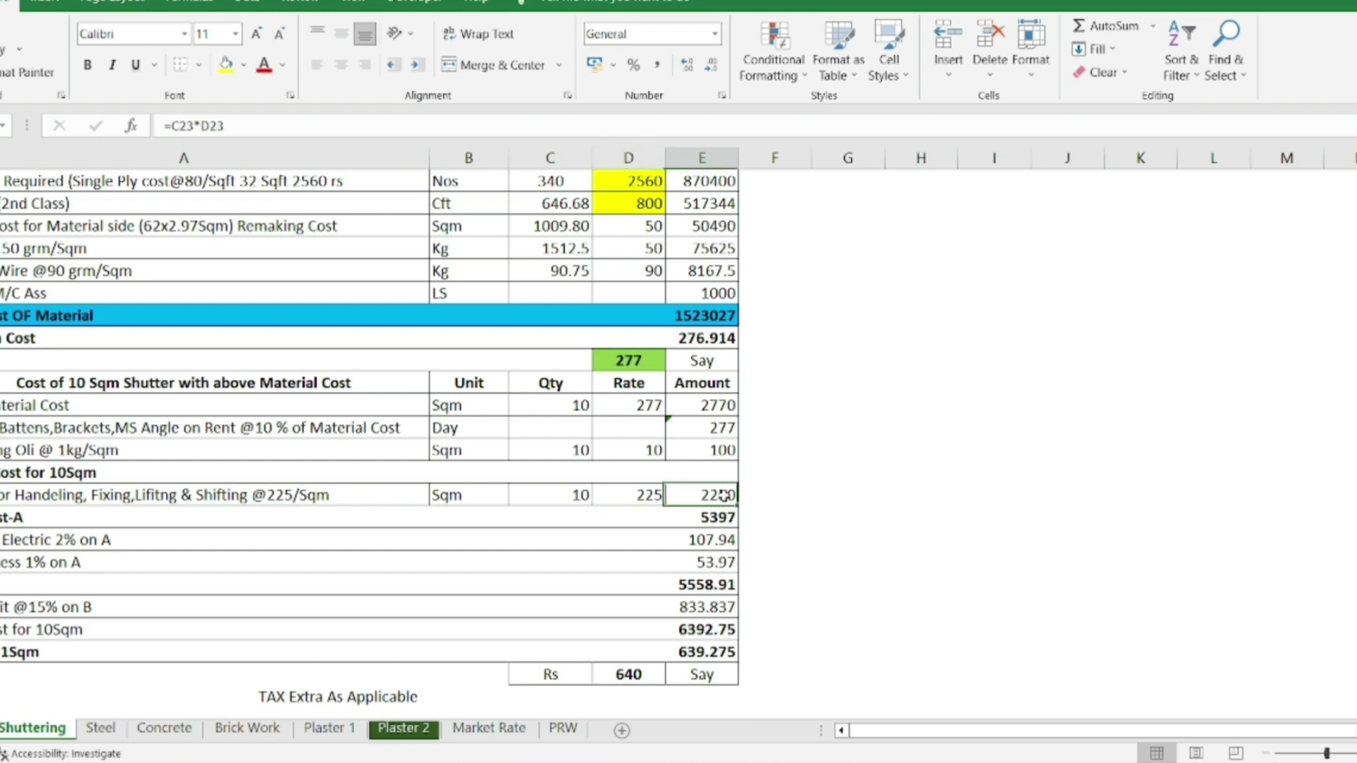
key("Escape")
double_click(711, 518)
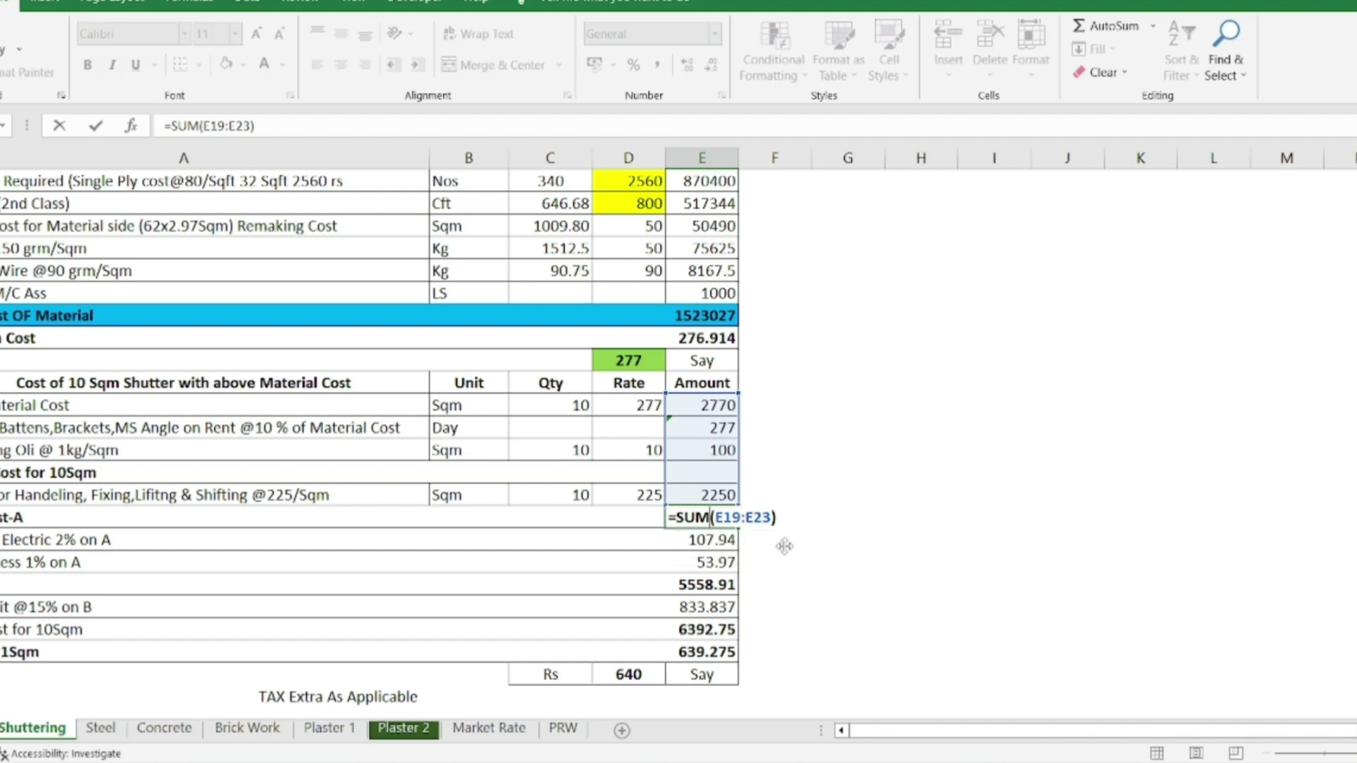
key("Escape")
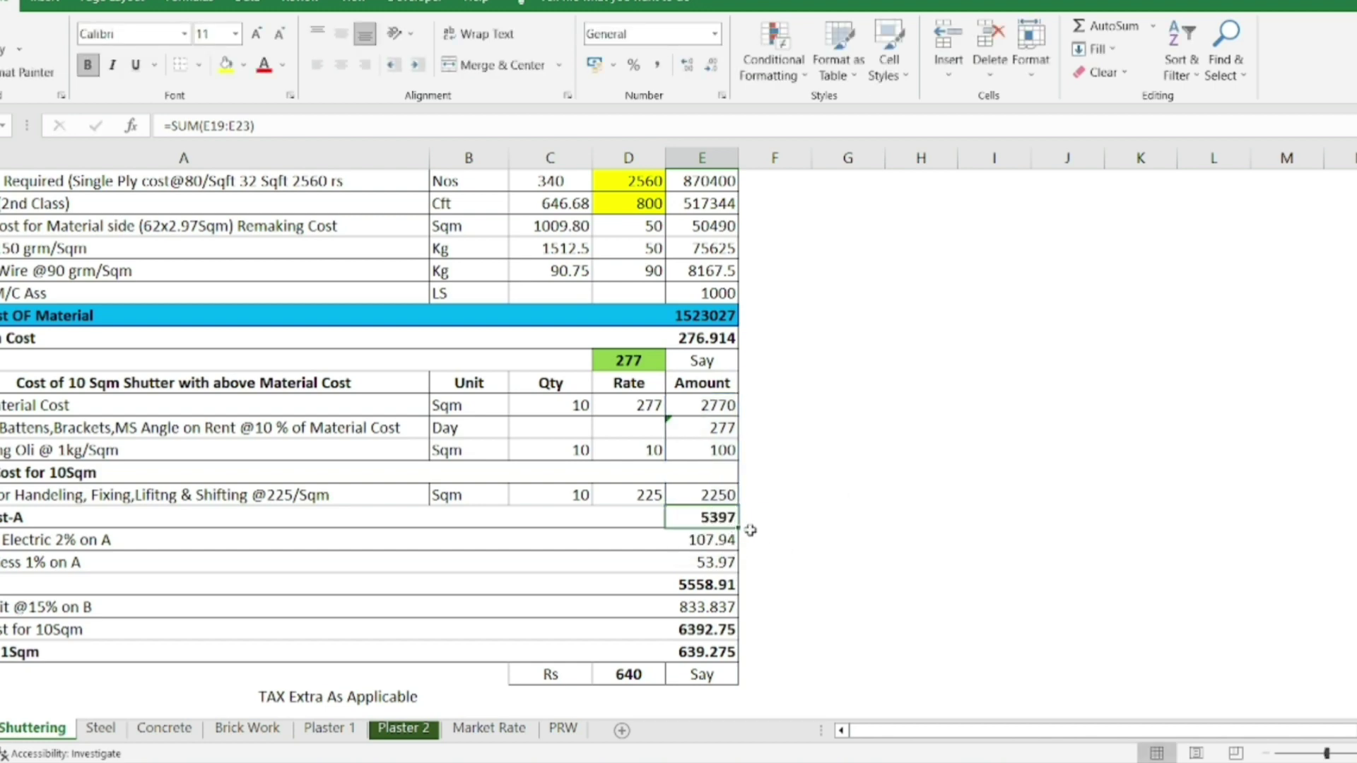
Inspect the Water & Electric 2% and Labour Cess 1% rows and the subtotal B formula beneath them
left_click(1, 540)
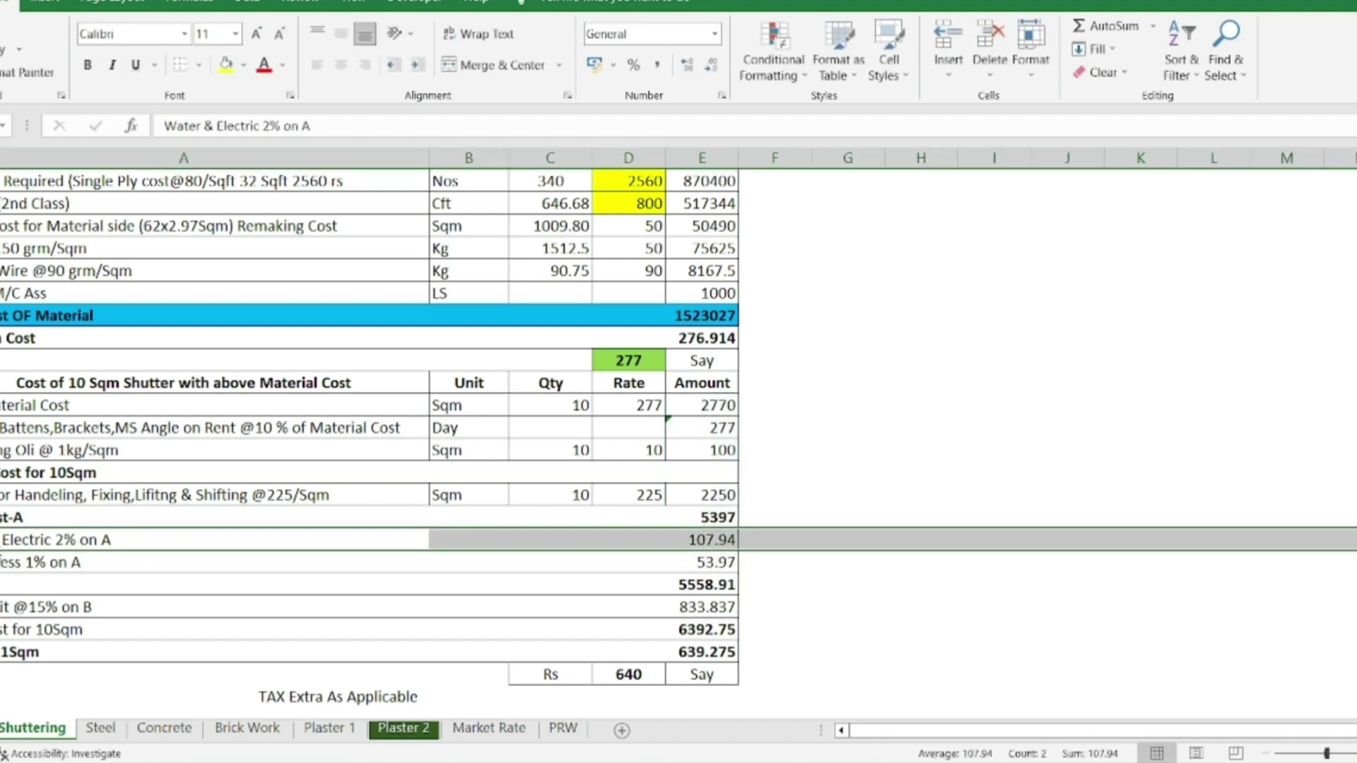
left_click(4, 563)
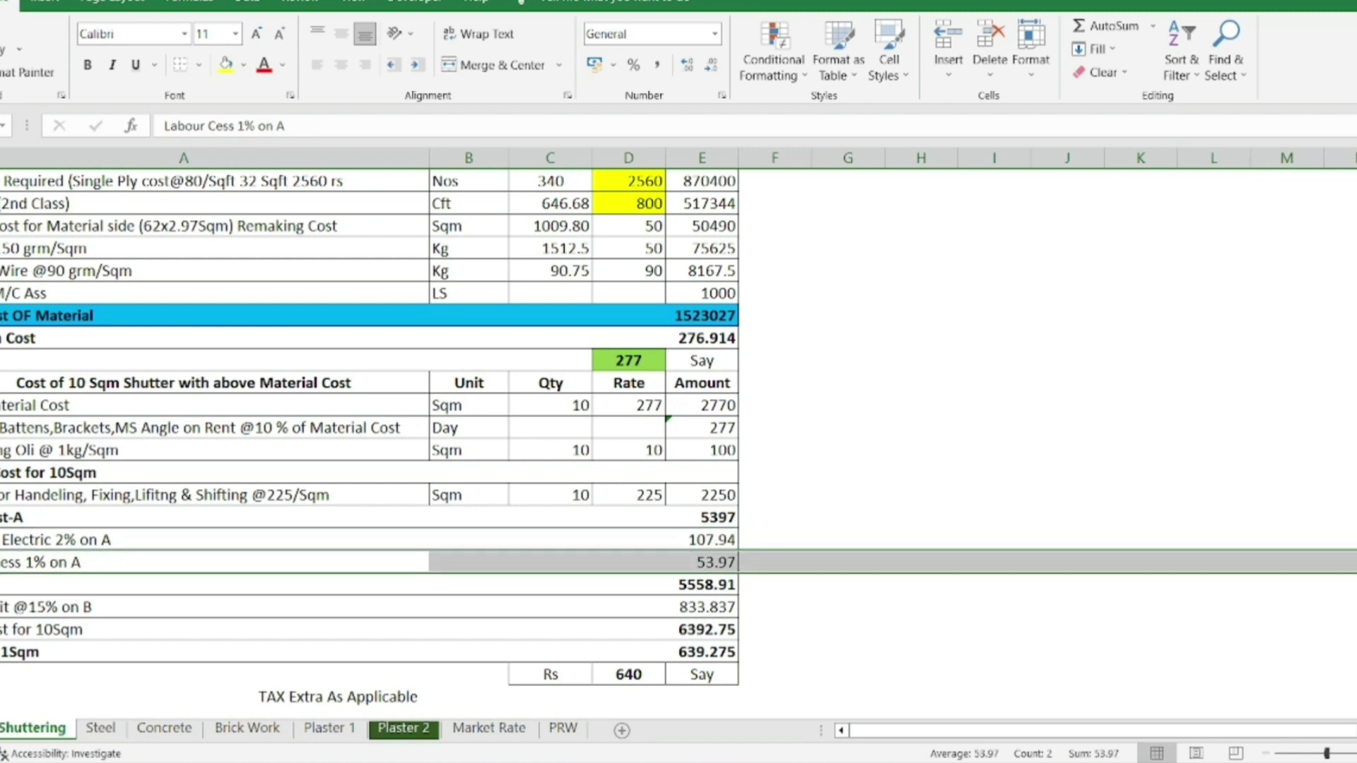
double_click(721, 581)
key("Escape")
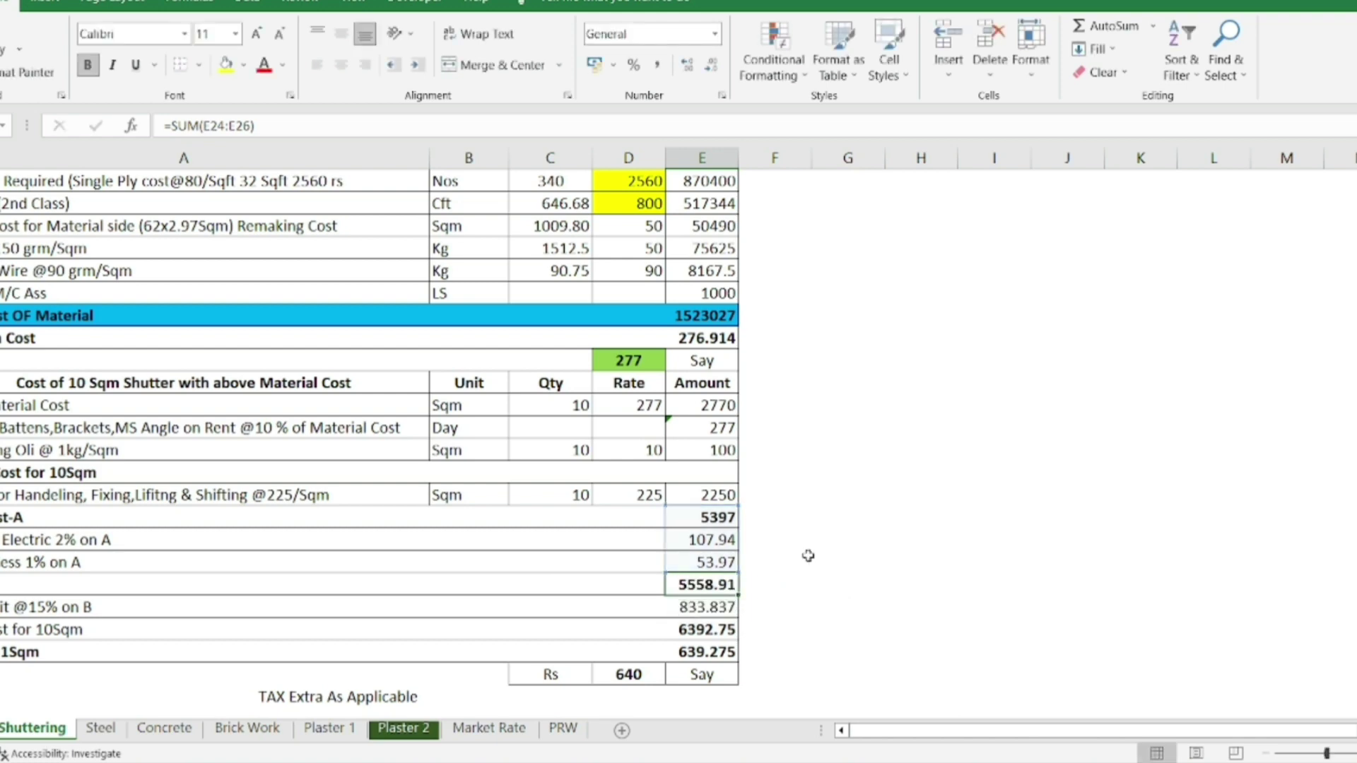
Inspect the formulas for 15% profit on B and the total cost for 10 Sqm
left_click(198, 608)
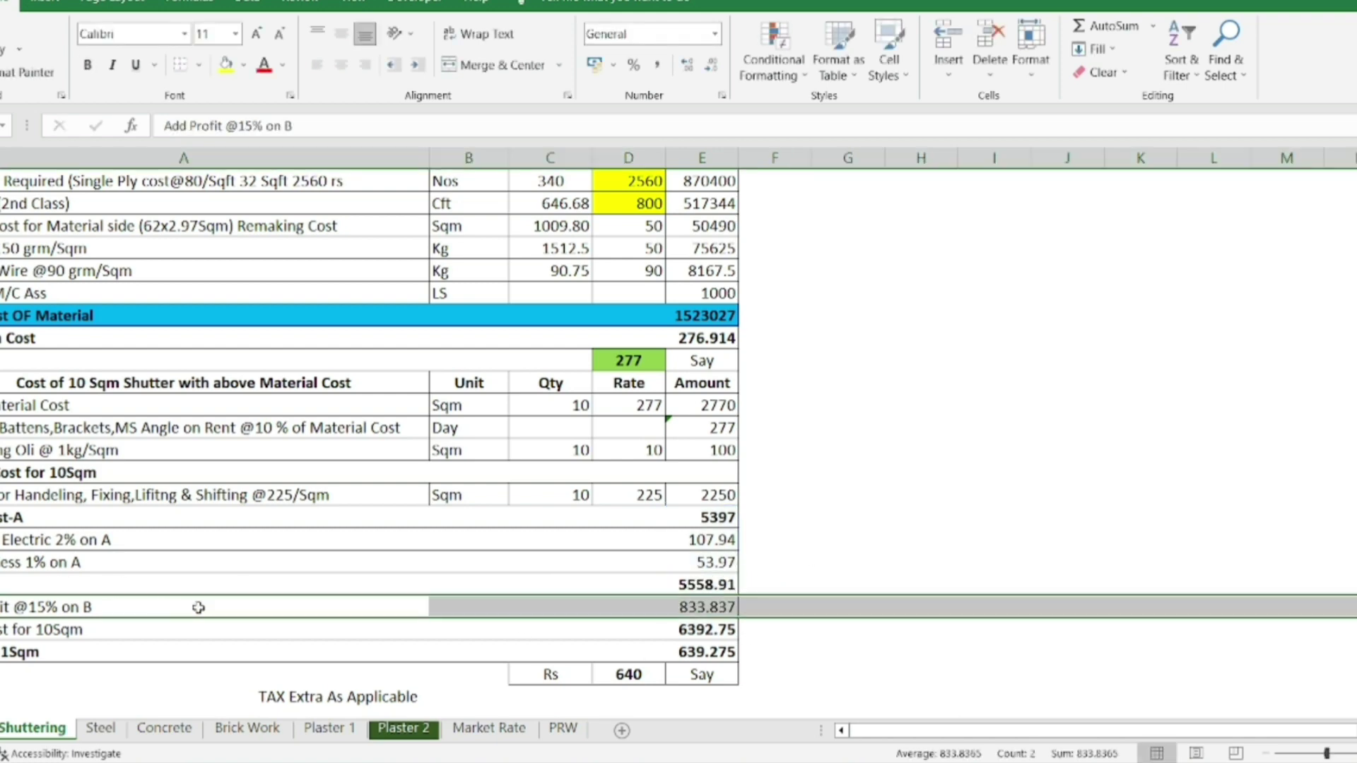
double_click(716, 608)
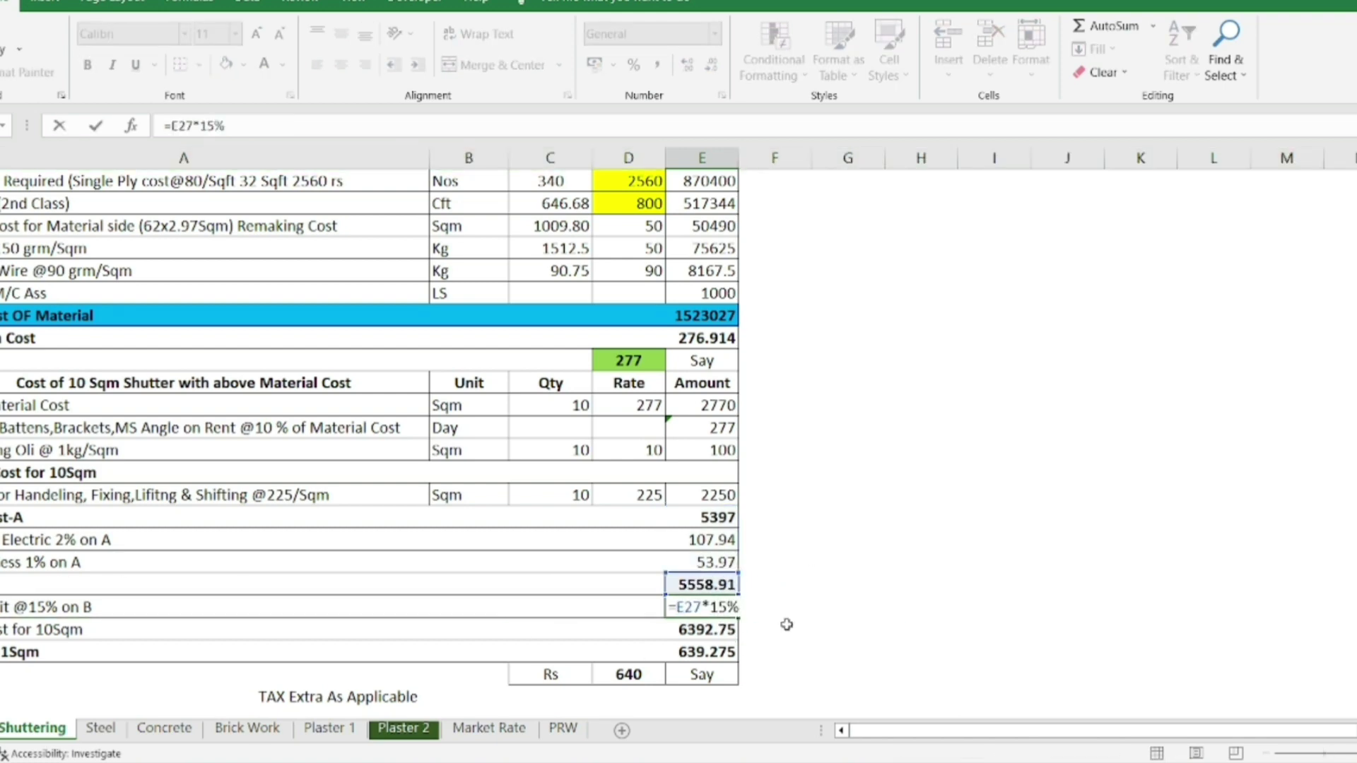
key("Escape")
left_click(83, 631)
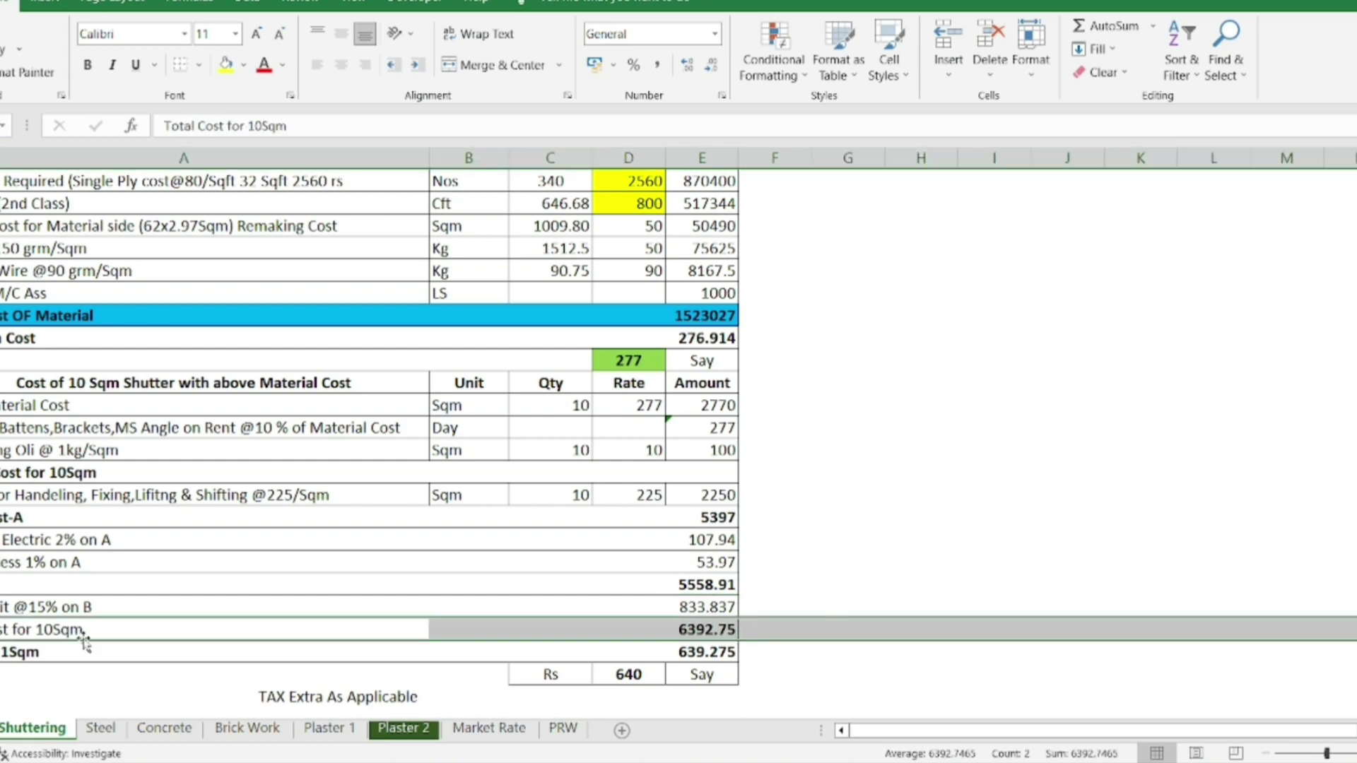
double_click(716, 629)
key("Escape")
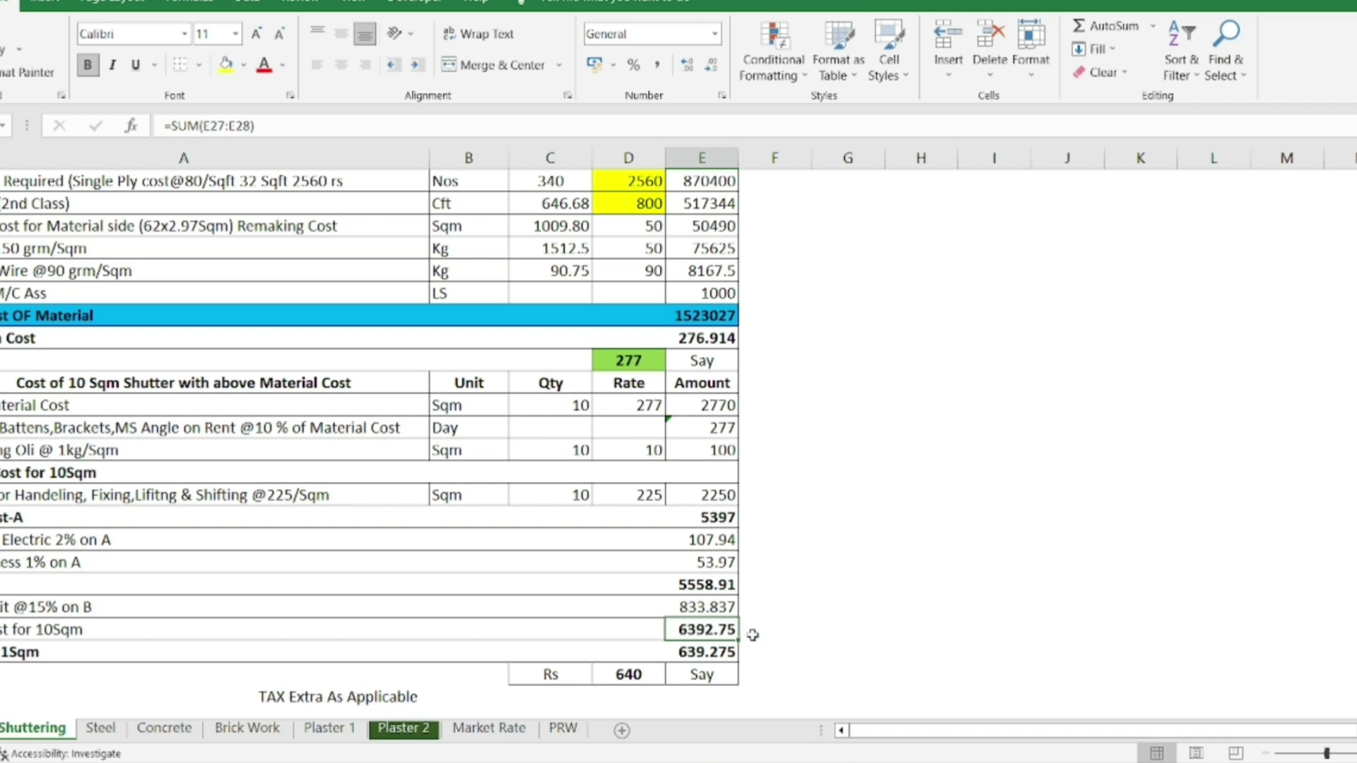
Inspect the cost formula for 1 Sqm and the ROUNDUP formula of the final rate beside Say
left_click(6, 651)
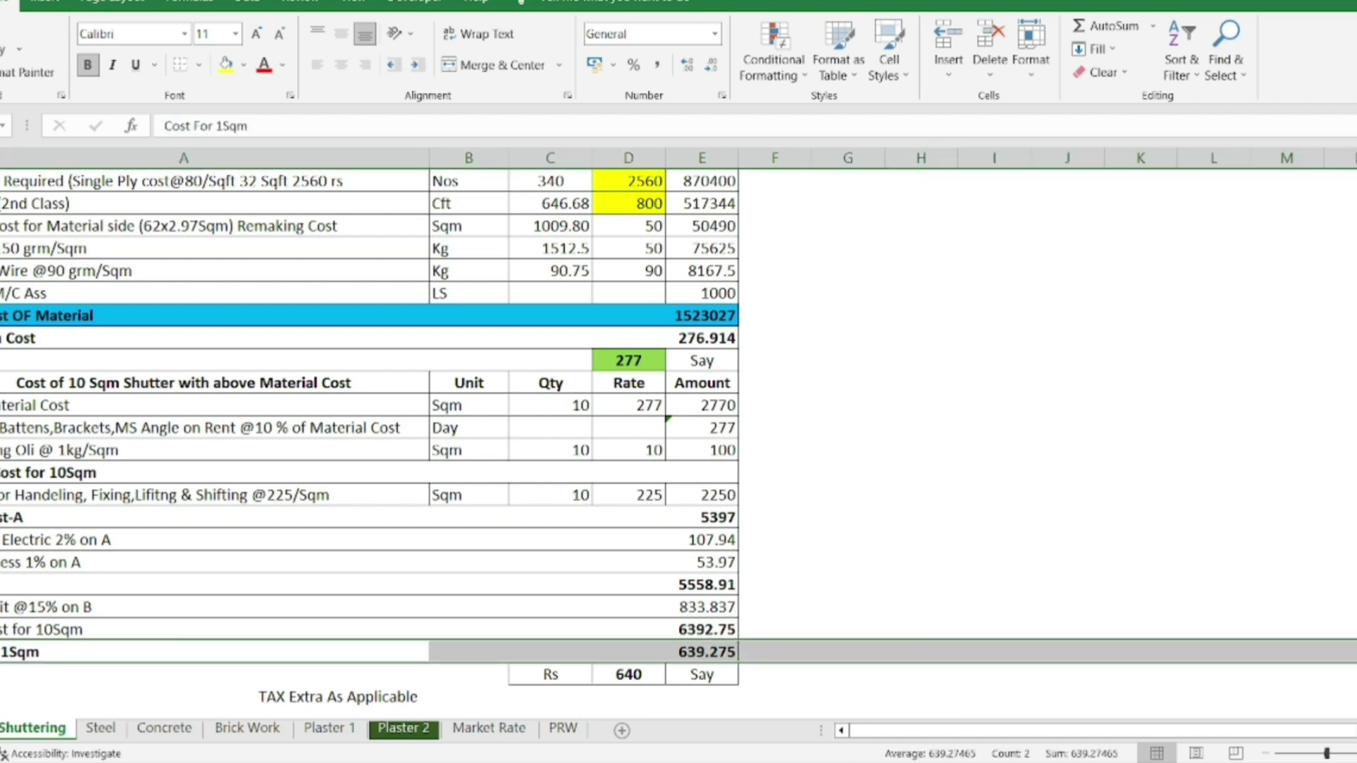
double_click(707, 654)
key("Escape")
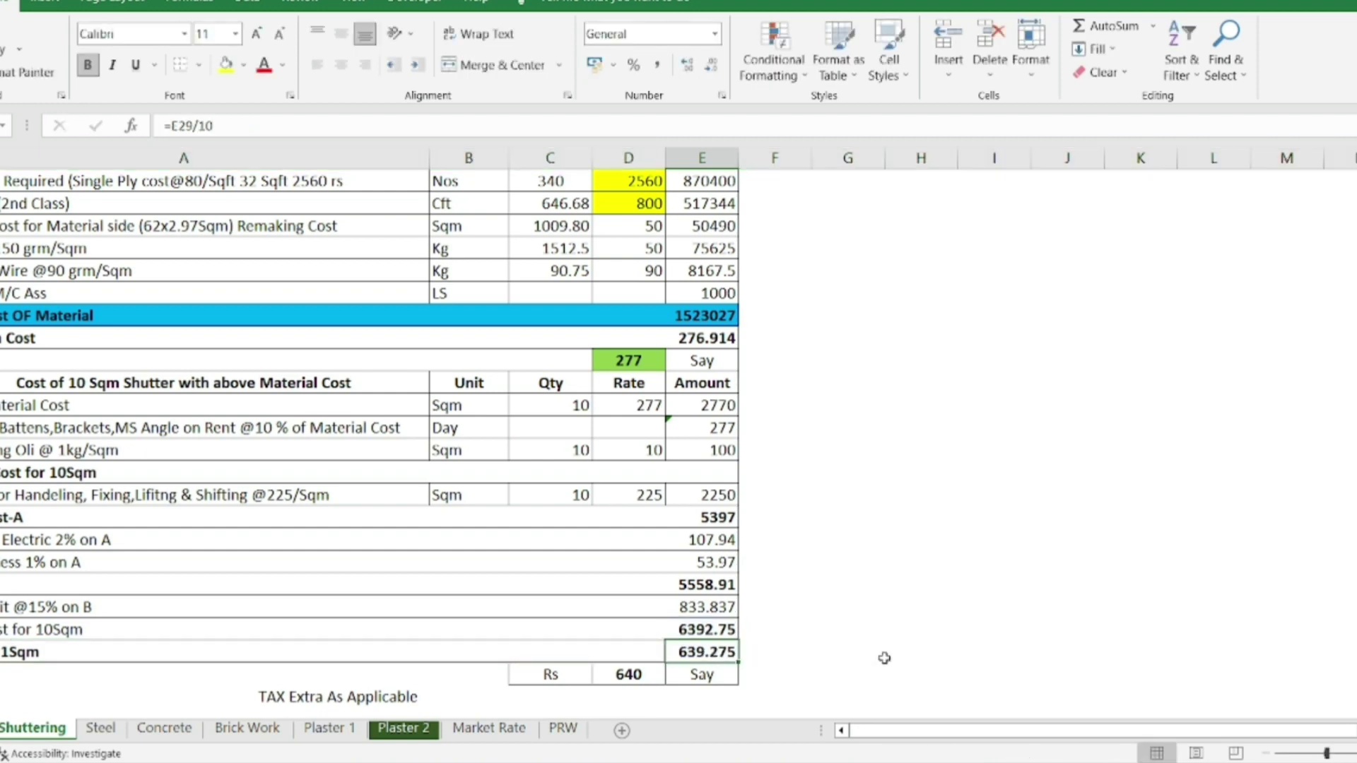
left_click(629, 675)
key("F2")
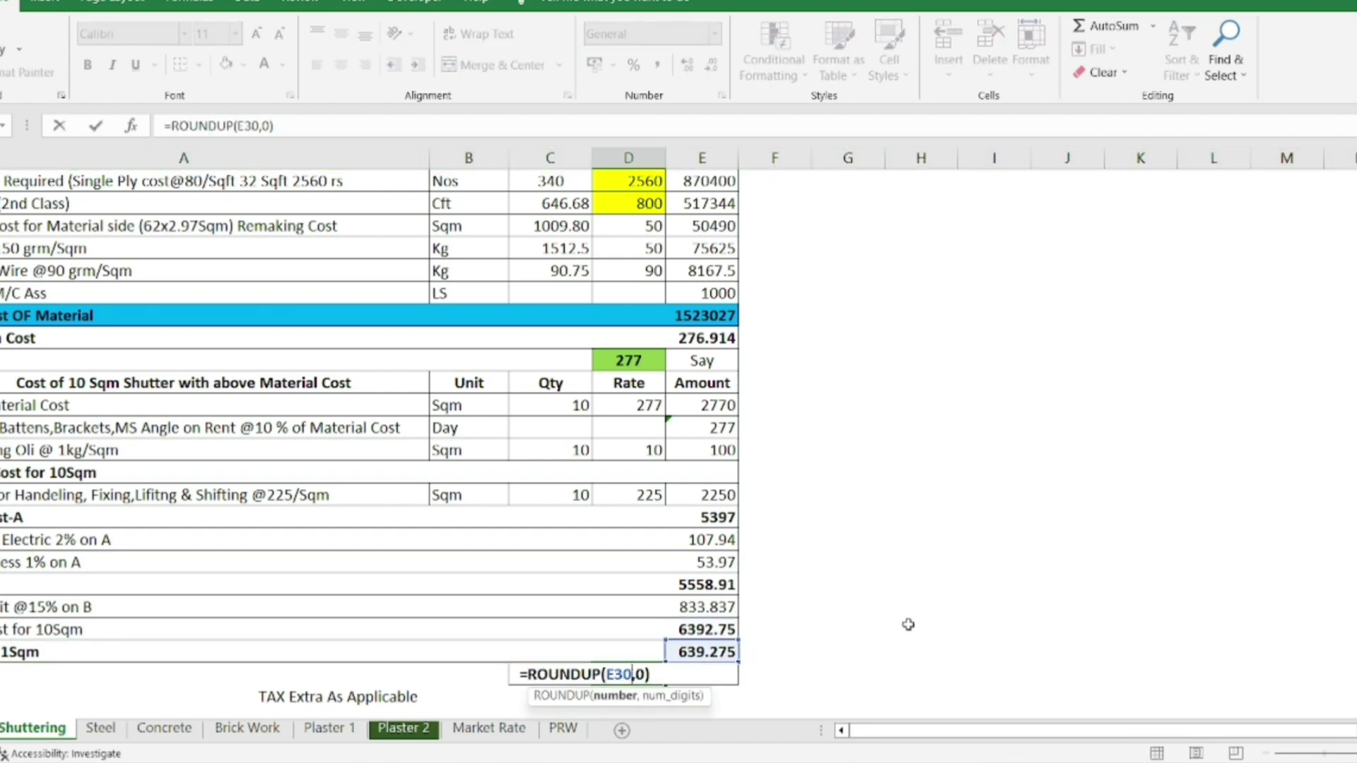
key("Escape")
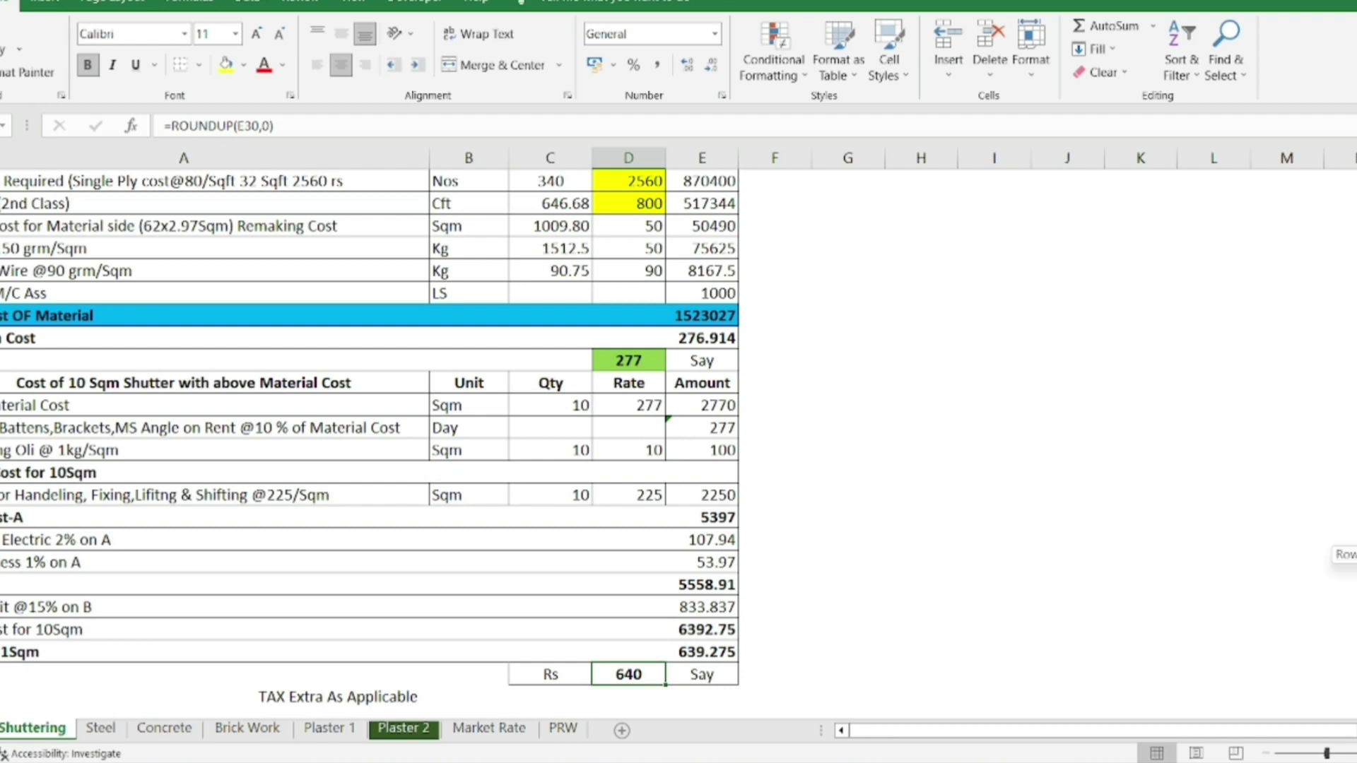
Review the shuttering quantity, ply and batten quantity formulas, the Material Cost rows and the rounded-up material rate
scroll(775, 411, "up", 3)
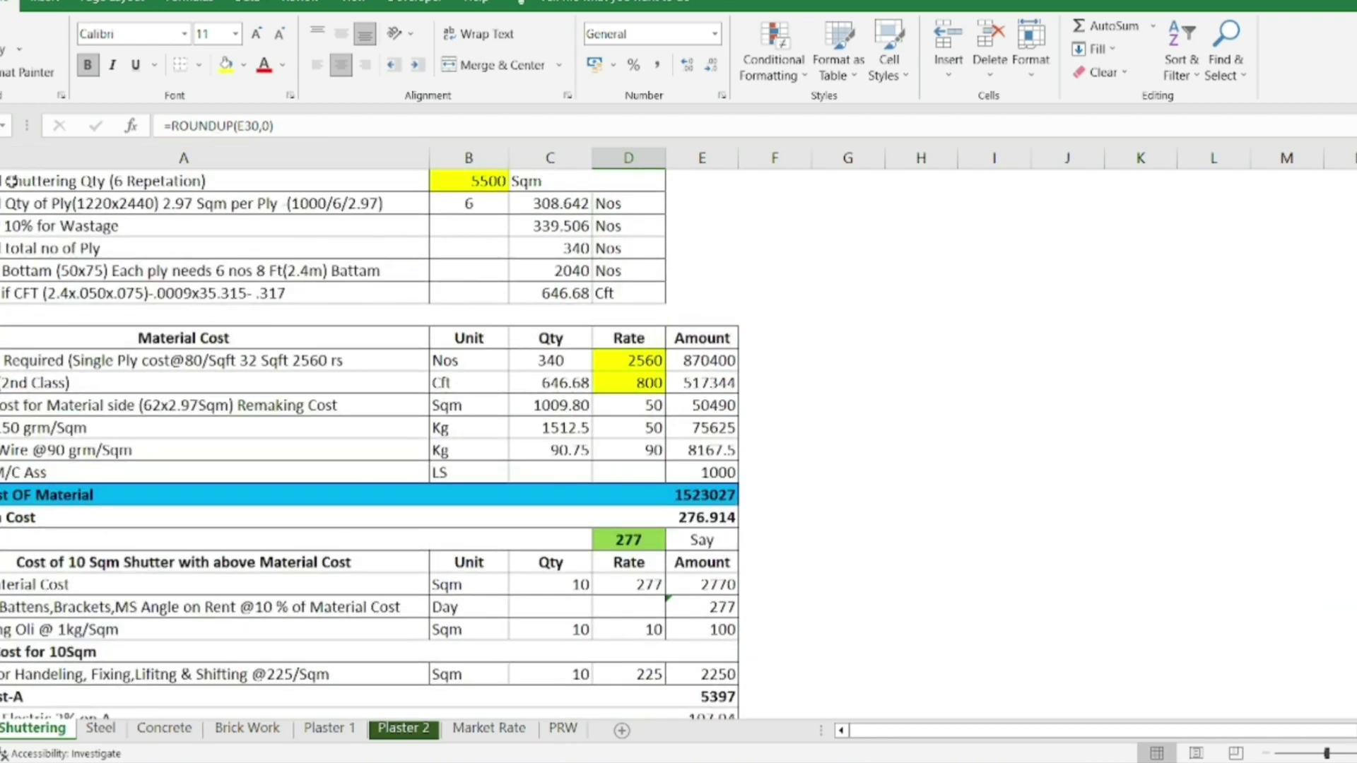
left_click_drag(1, 181, 396, 185)
left_click(488, 180)
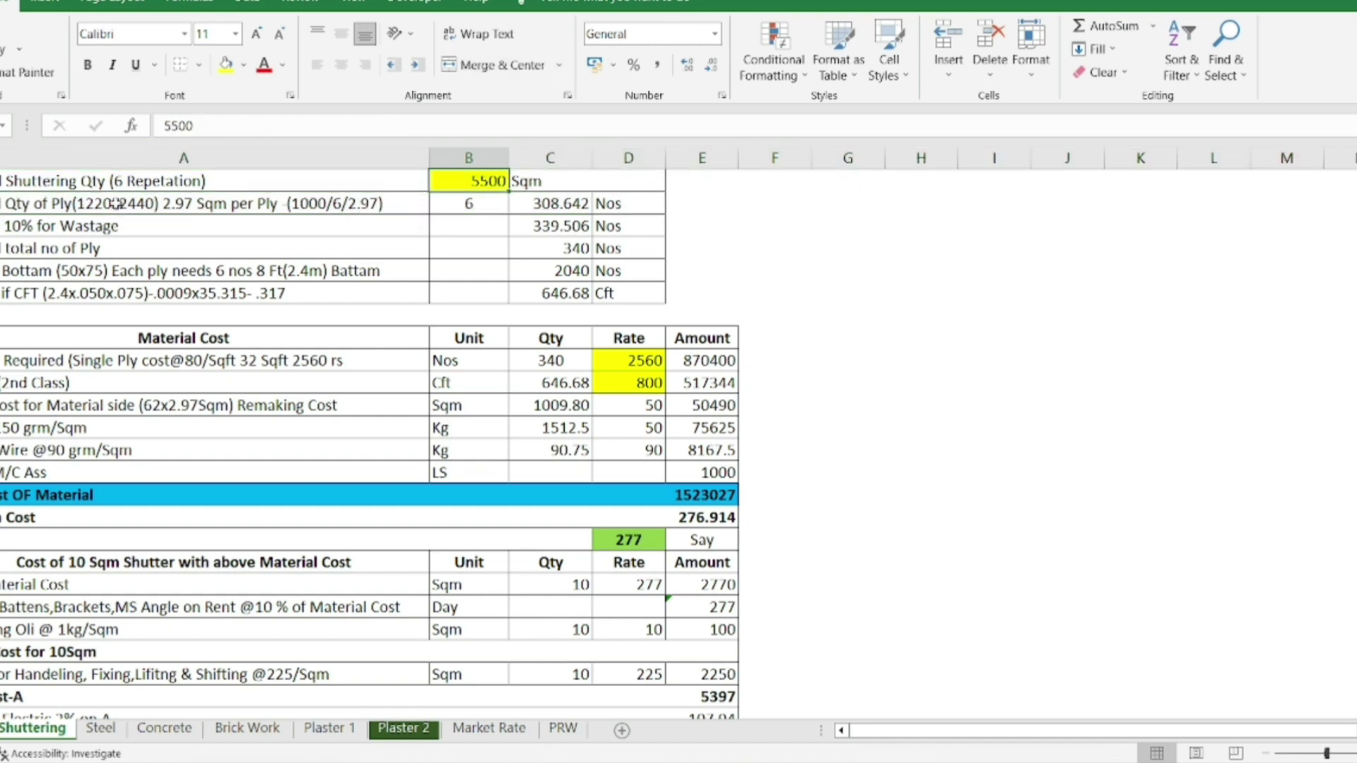
left_click(526, 205)
left_click(547, 205)
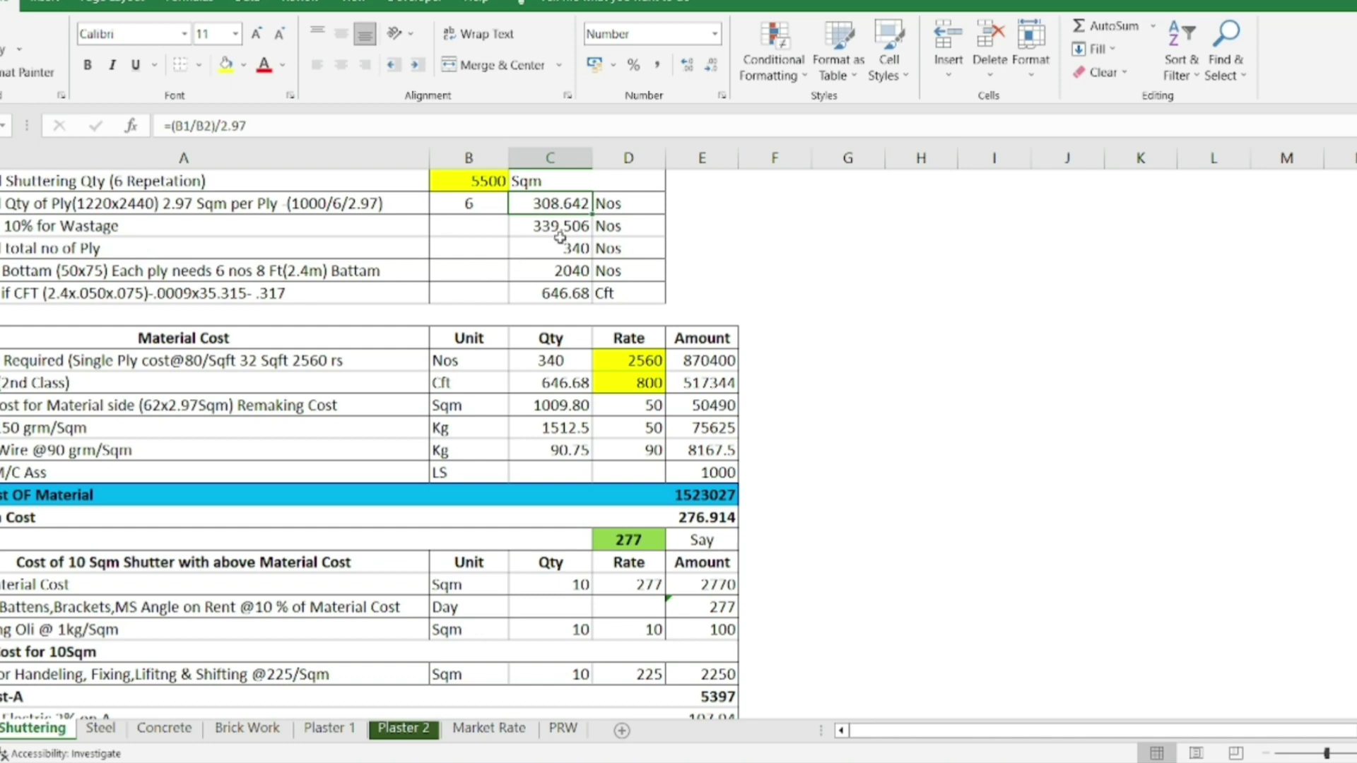
left_click(547, 293)
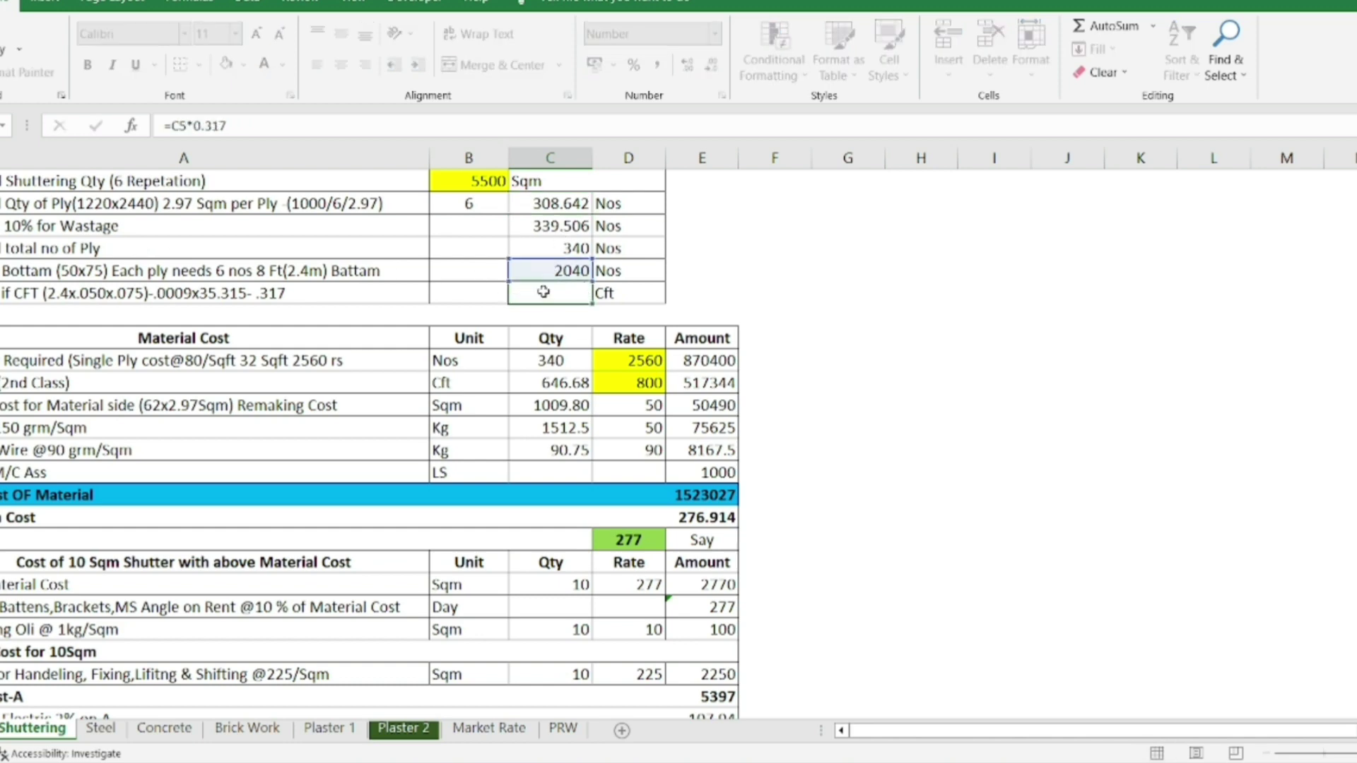
left_click_drag(1, 361, 2, 450)
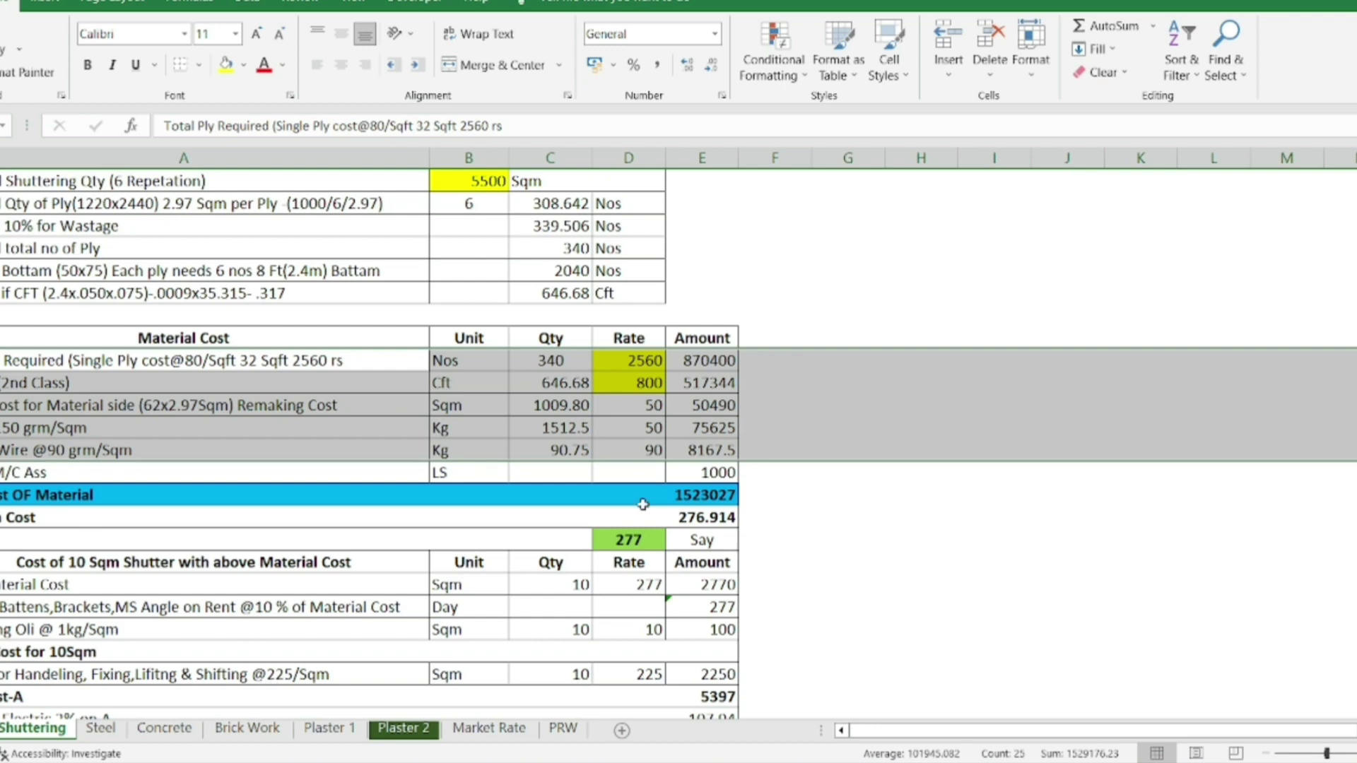
left_click(618, 542)
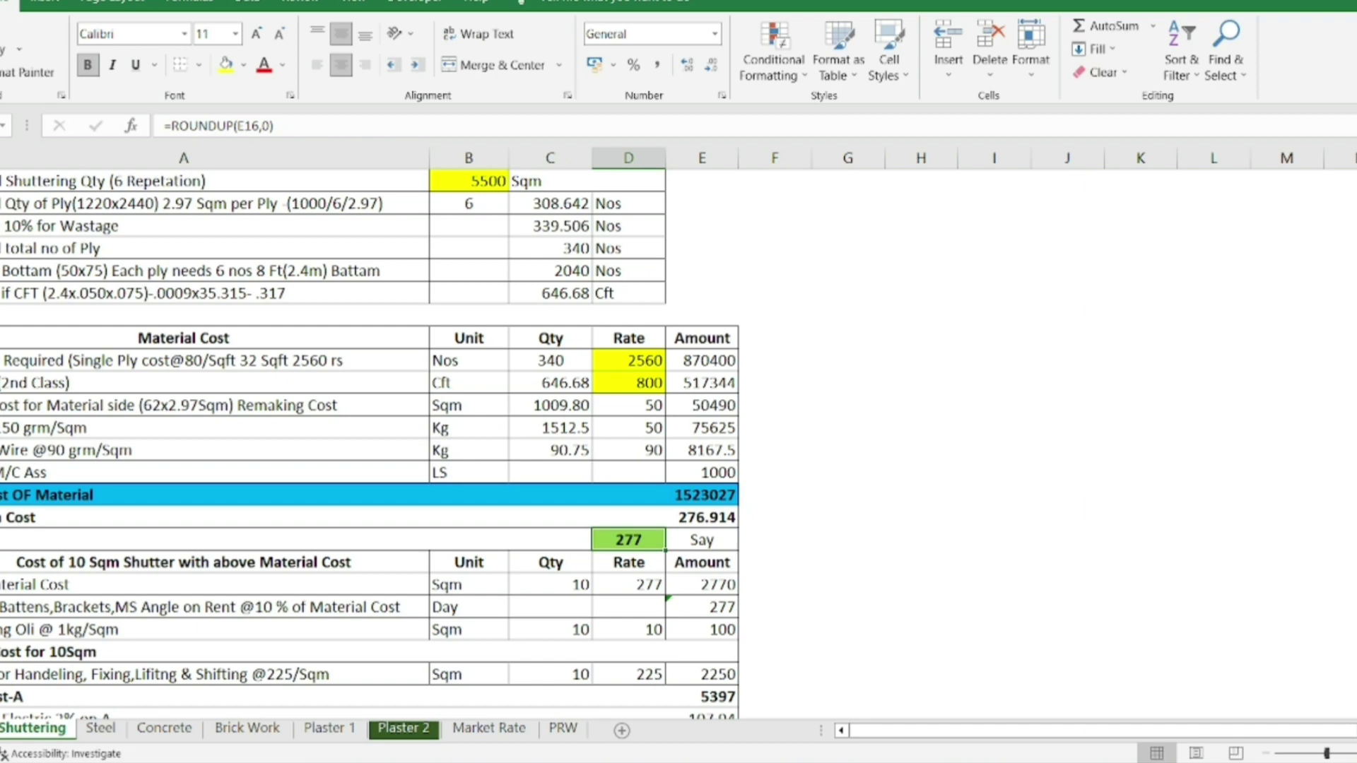
Review the support rental, shuttering oil and handling labour rows, comparing the latter with the material remaking labour row
scroll(1342, 334, "down", 3)
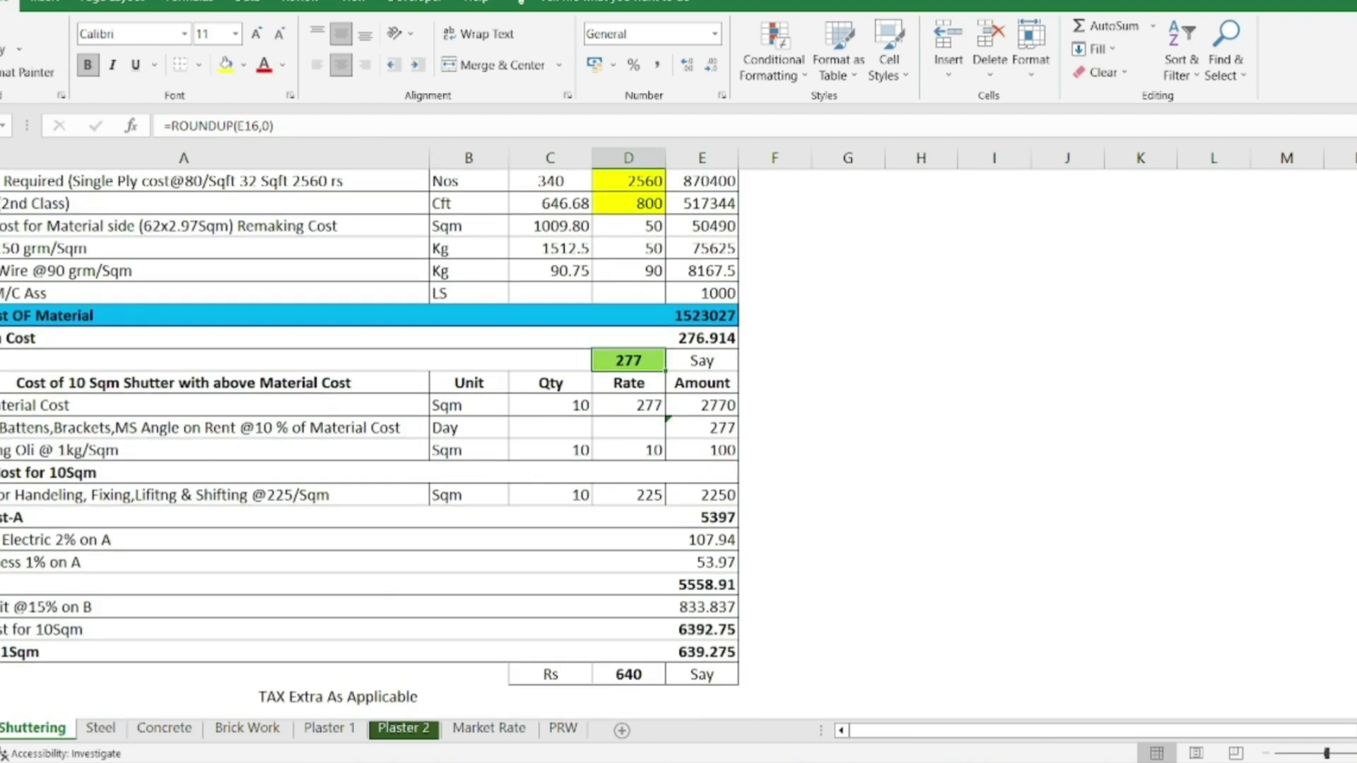
left_click(2, 428)
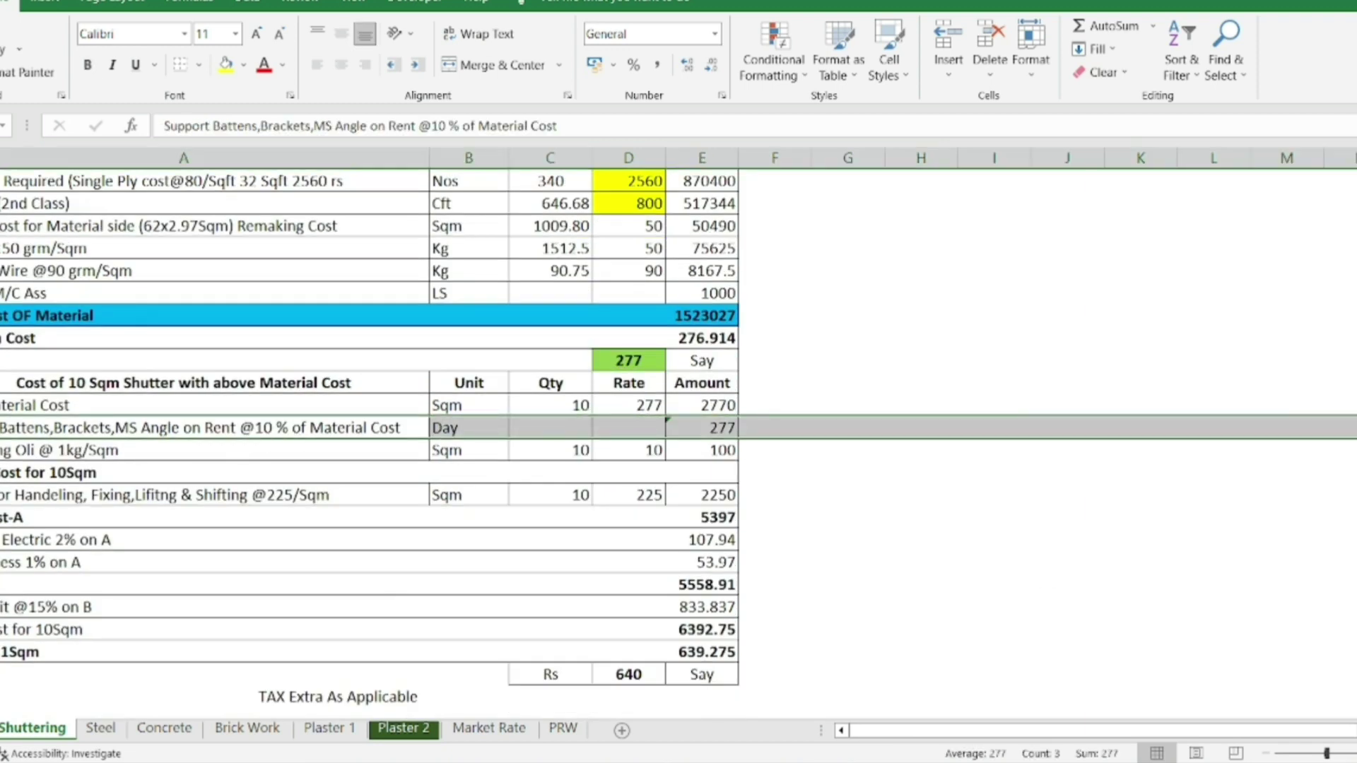
left_click(1, 450)
key("Down")
key("Down")
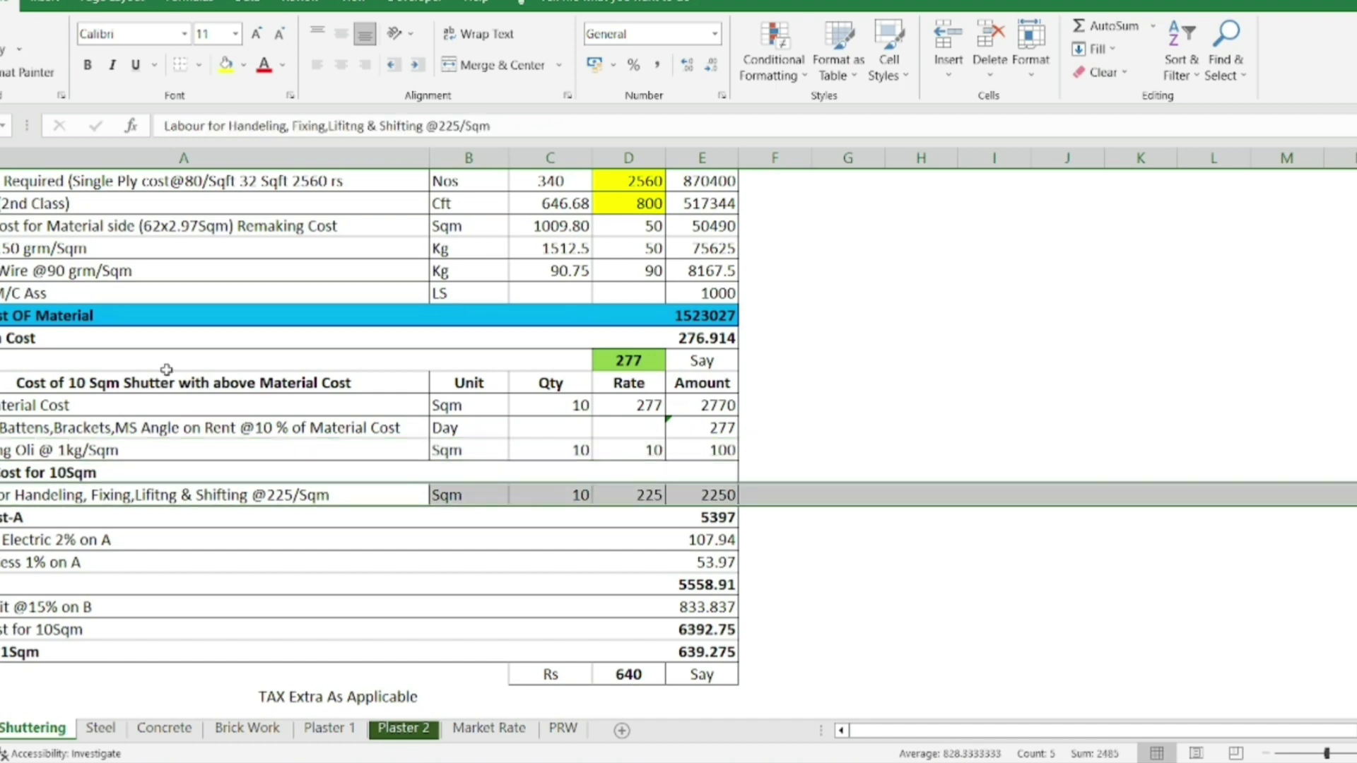
left_click(2, 226)
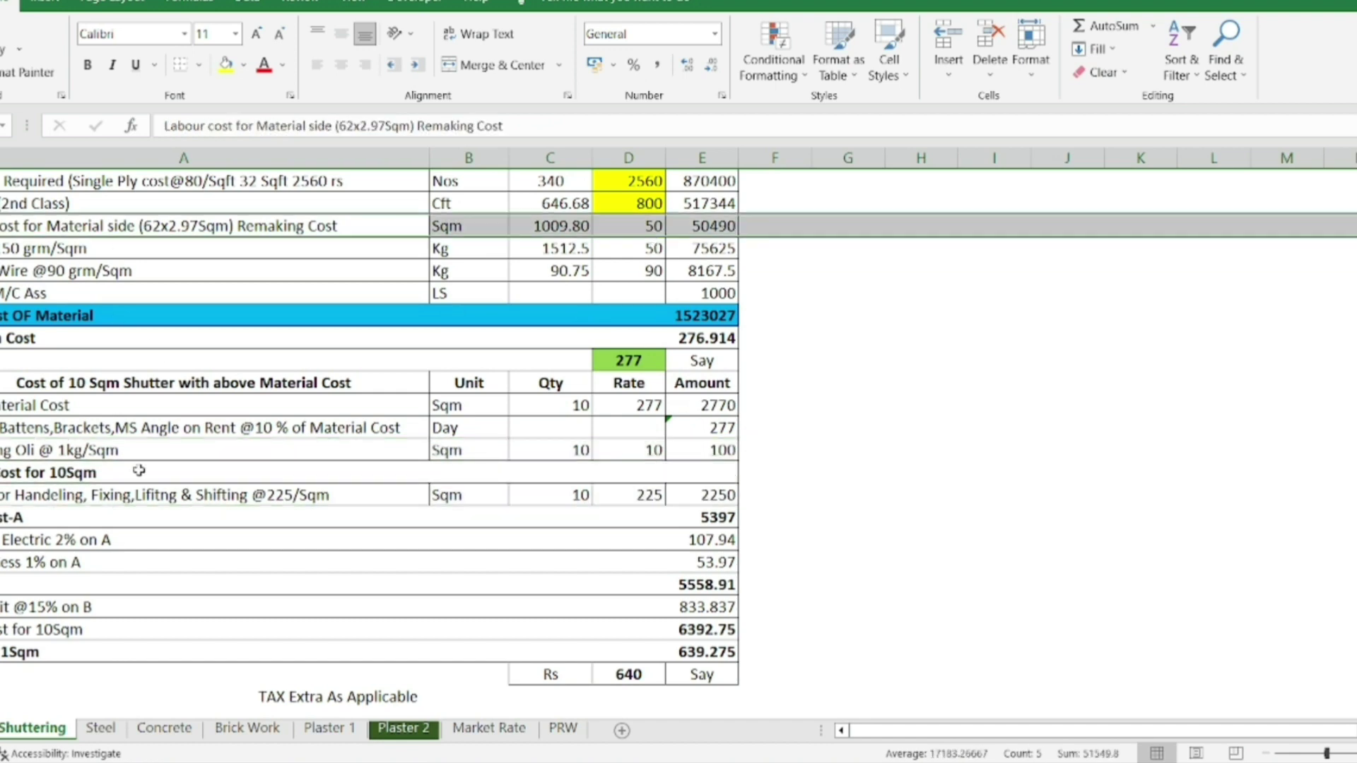
left_click(1, 495)
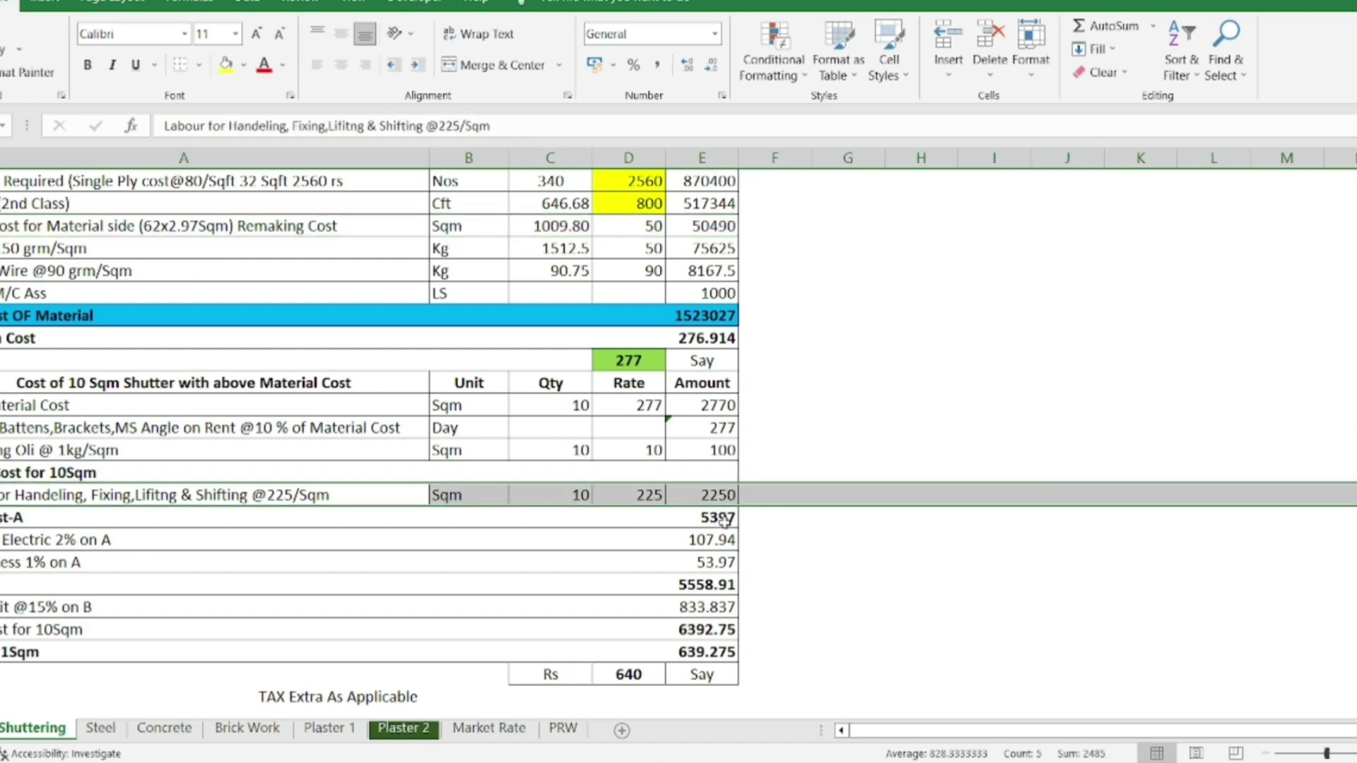
Recheck the water and electric, labour cess and profit additions down to the rounded-up final rate per Sqm
left_click(3, 543)
left_click(30, 562)
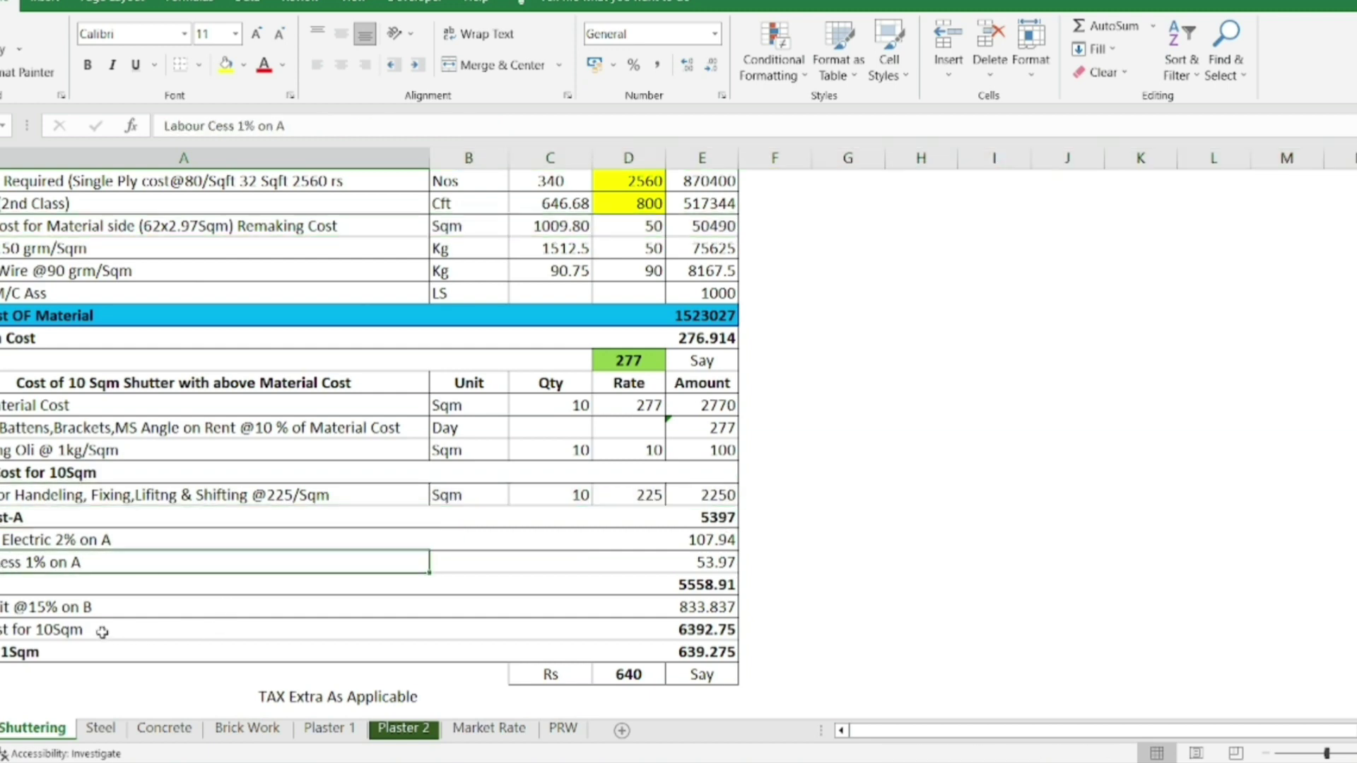
left_click(86, 616)
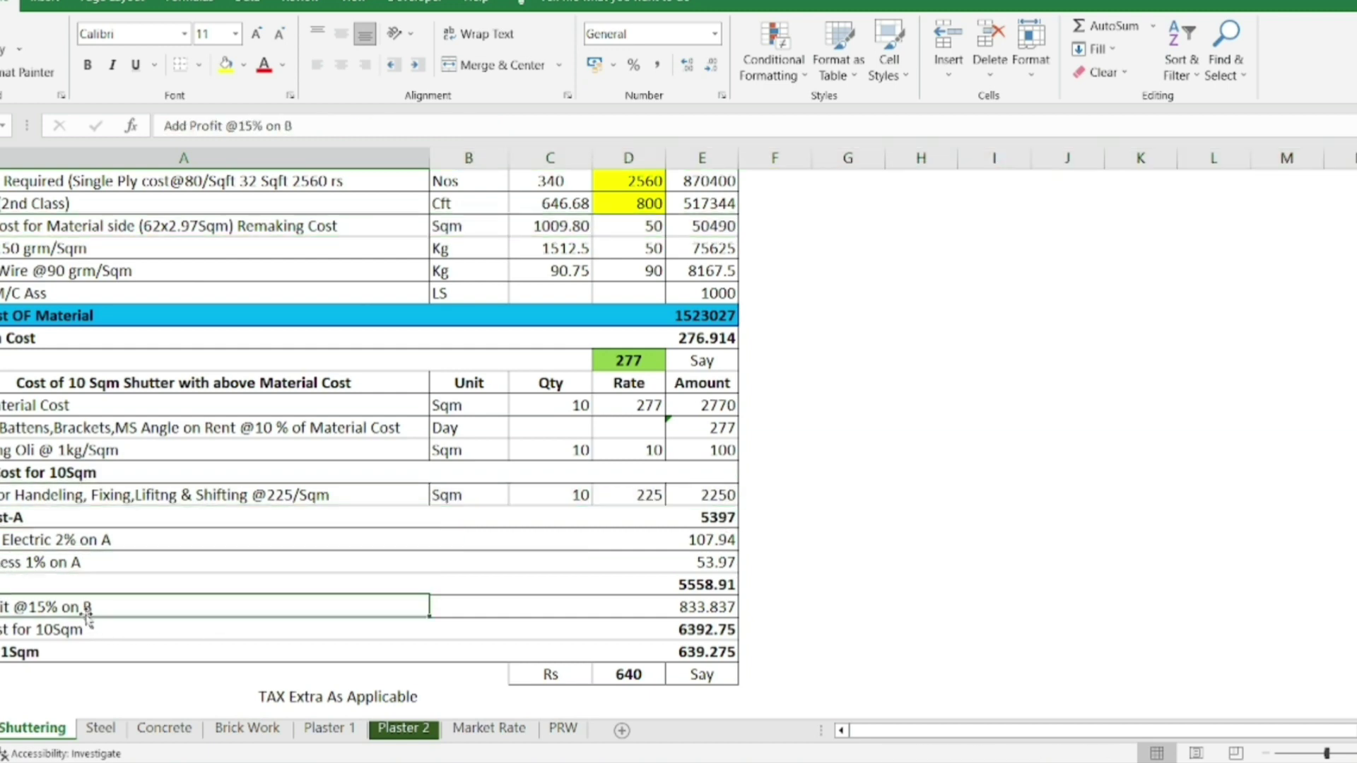
left_click(626, 671)
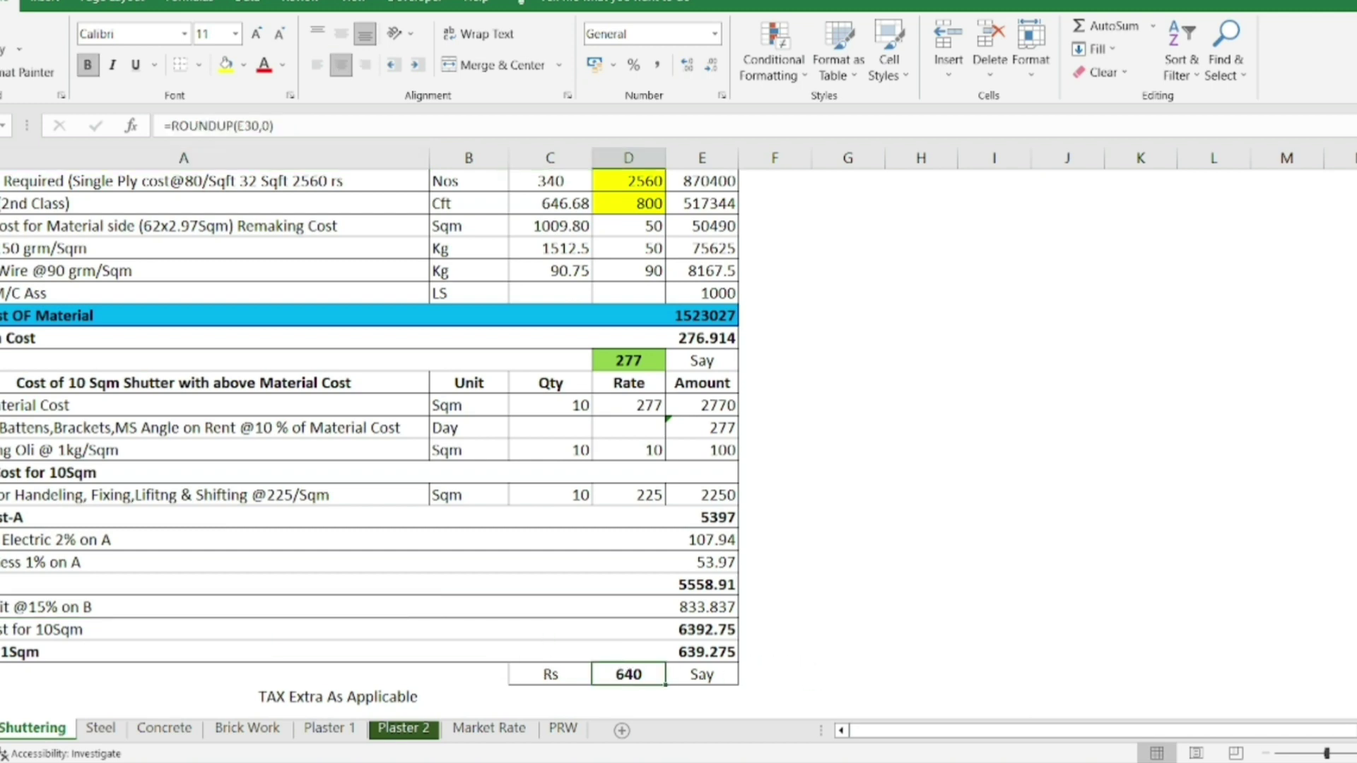
Set the ply rate to 1550 and the 2nd Class batten rate to 450 in the Material Cost table
scroll(261, 393, "up", 2)
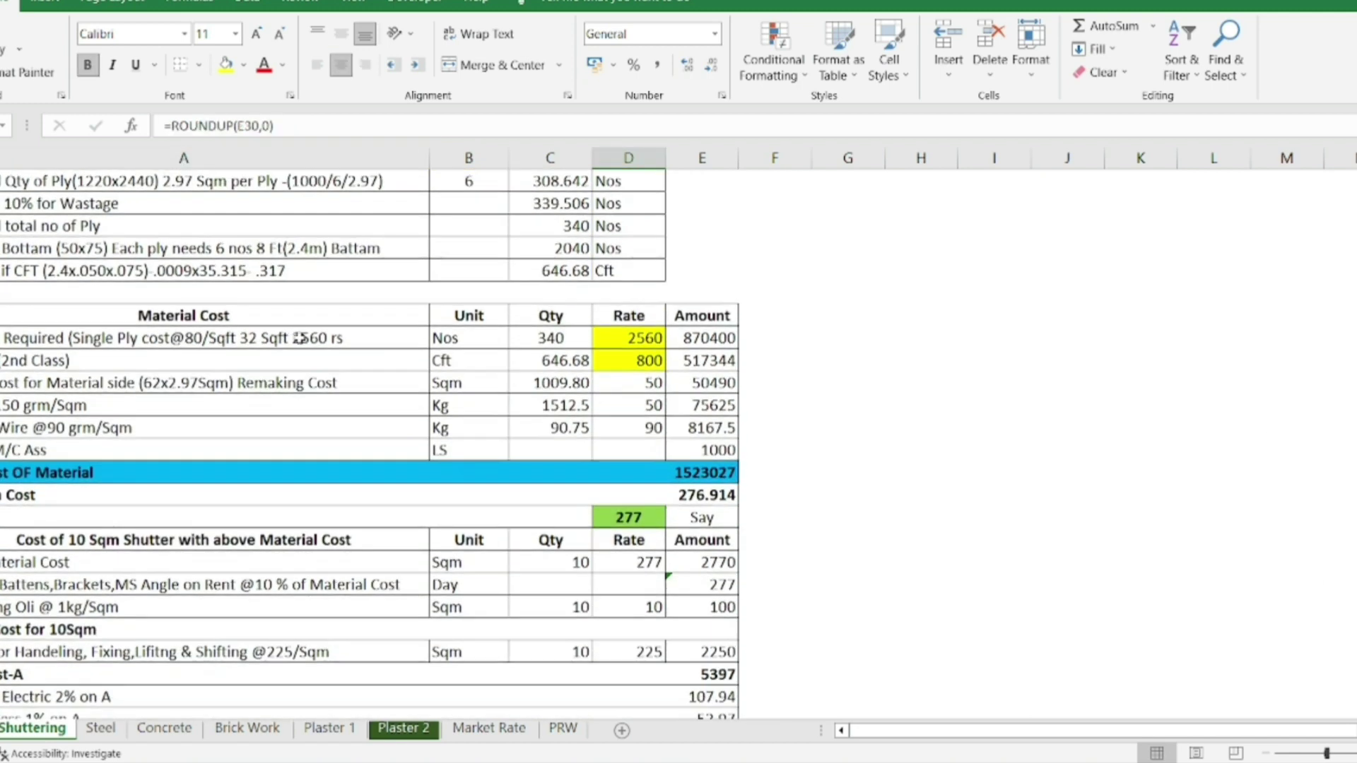
left_click(301, 337)
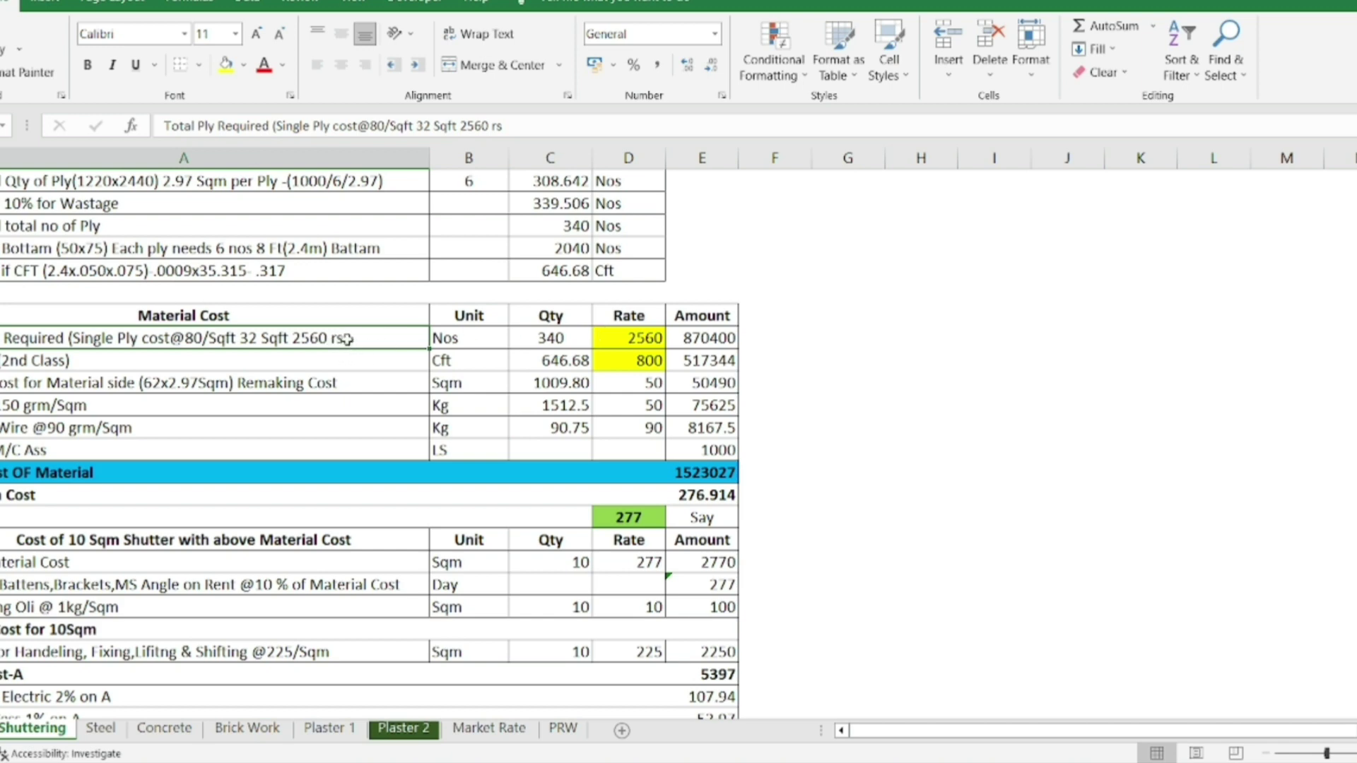
left_click(641, 333)
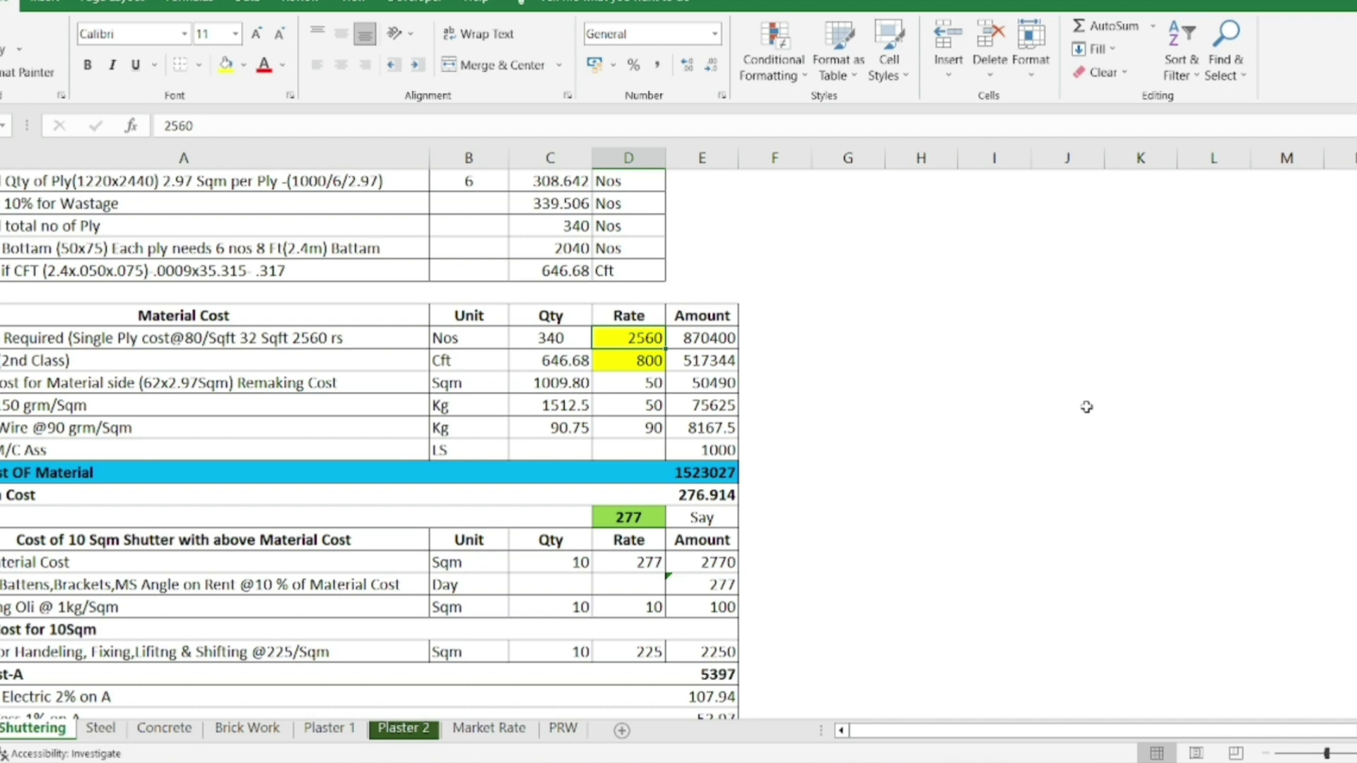
type("1550")
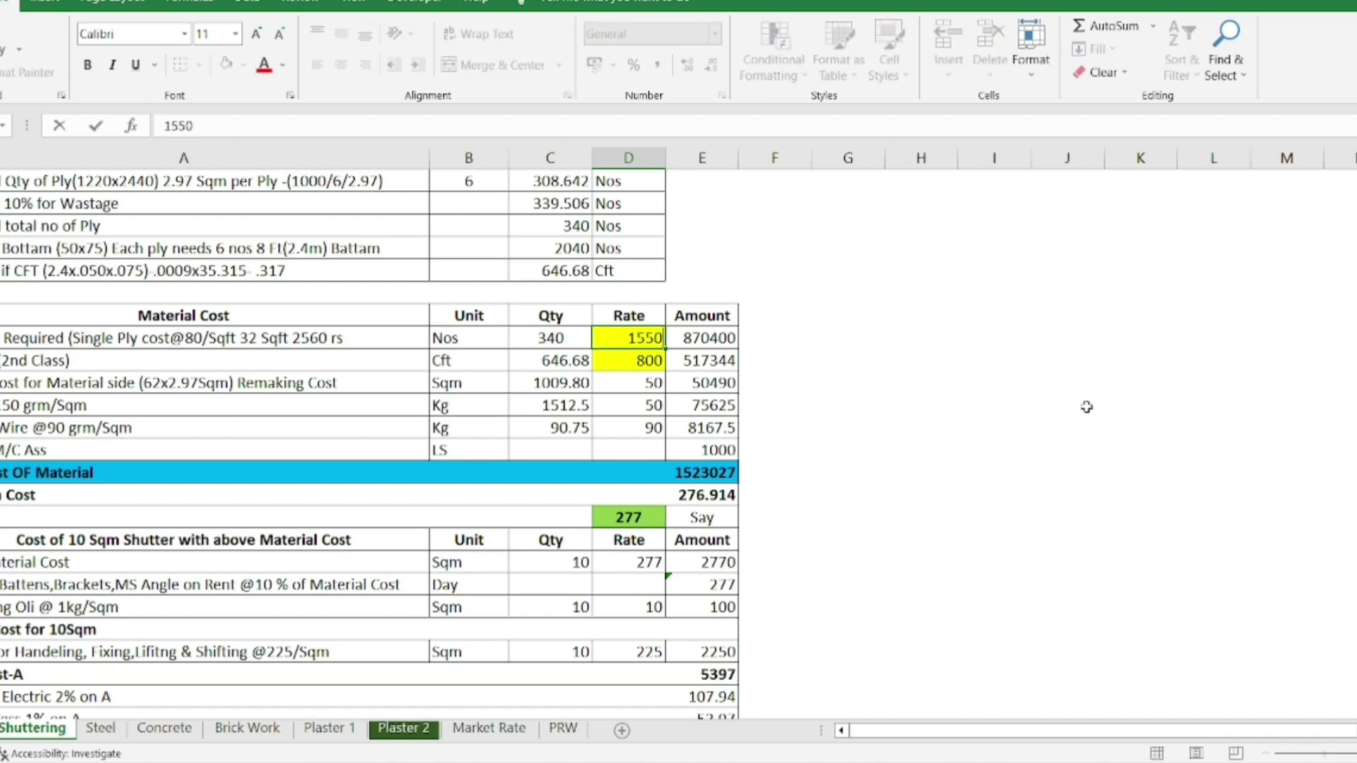
key("Return")
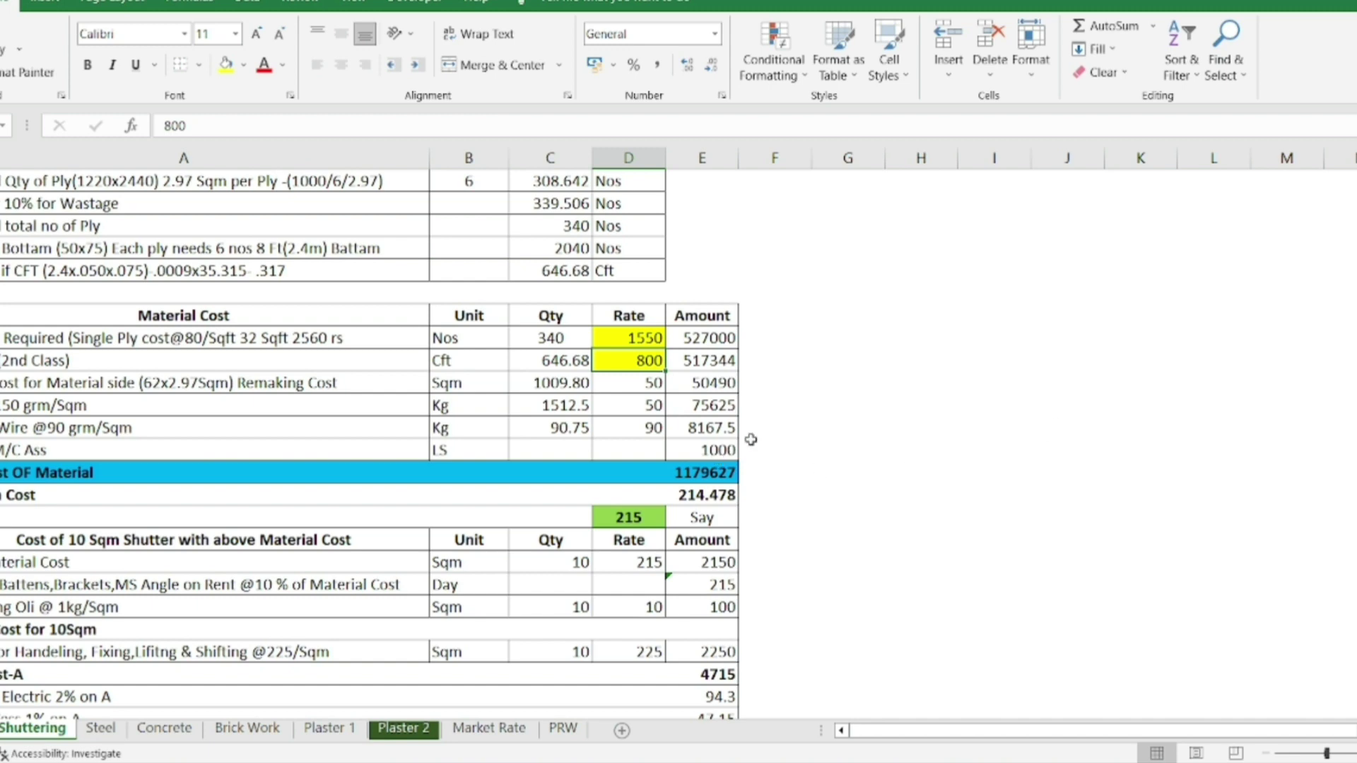
type("450")
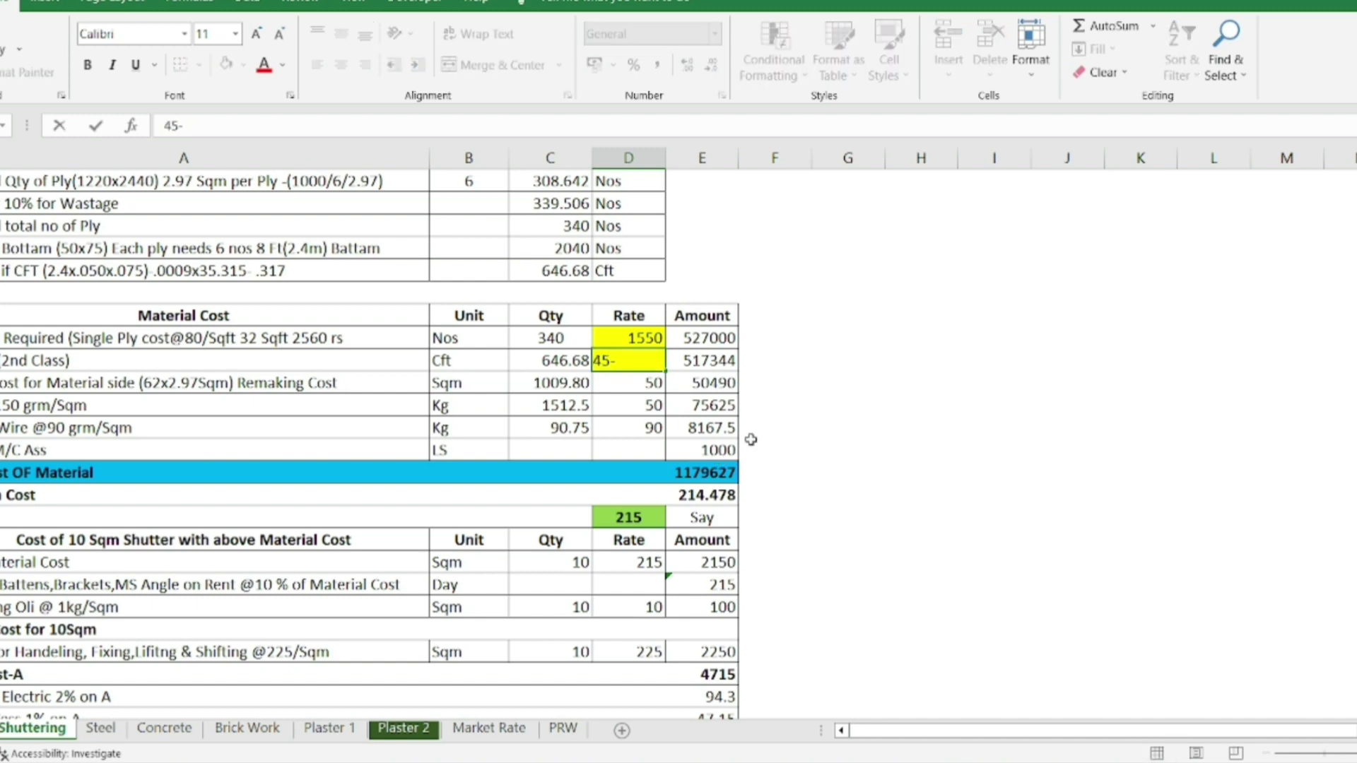
key("Return")
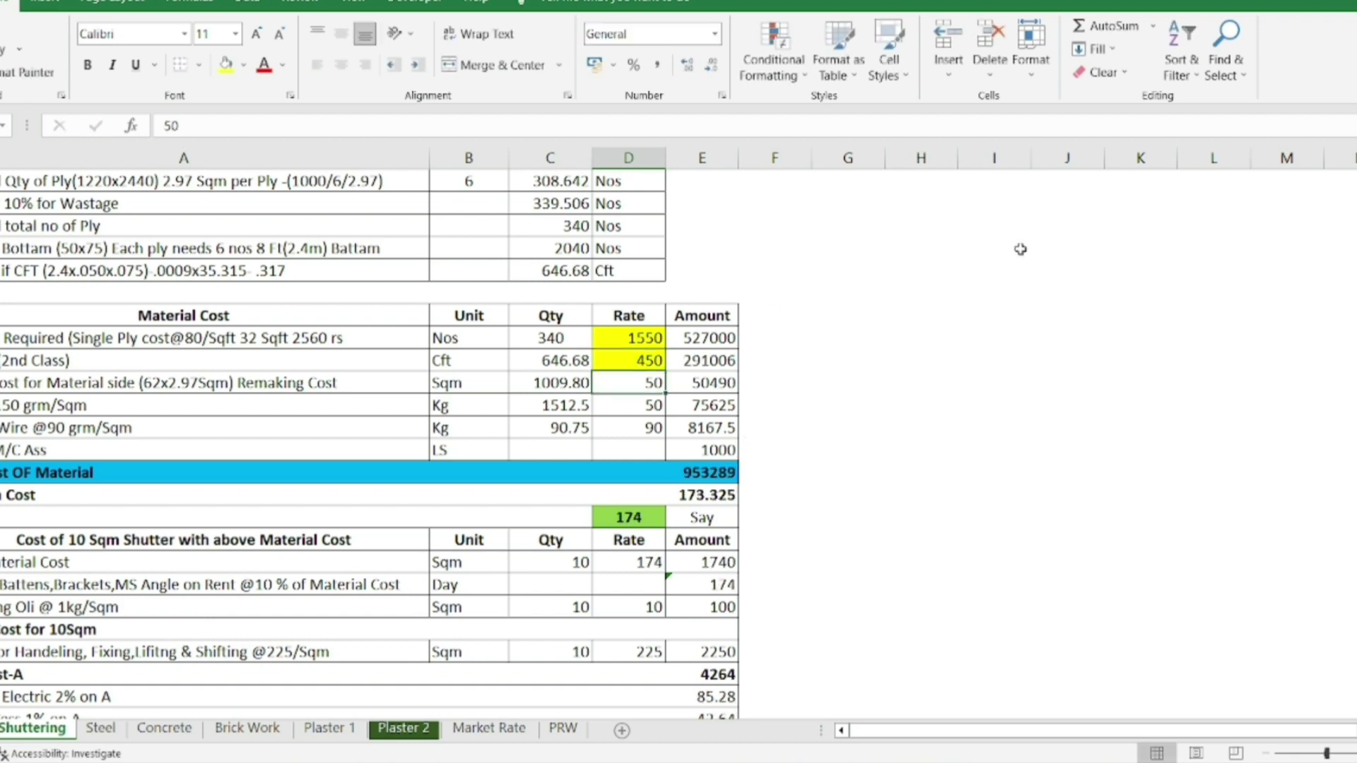
Compare the trial ply and batten rates with the final rounded-up rate per Sqm they produce
left_click_drag(626, 338, 636, 362)
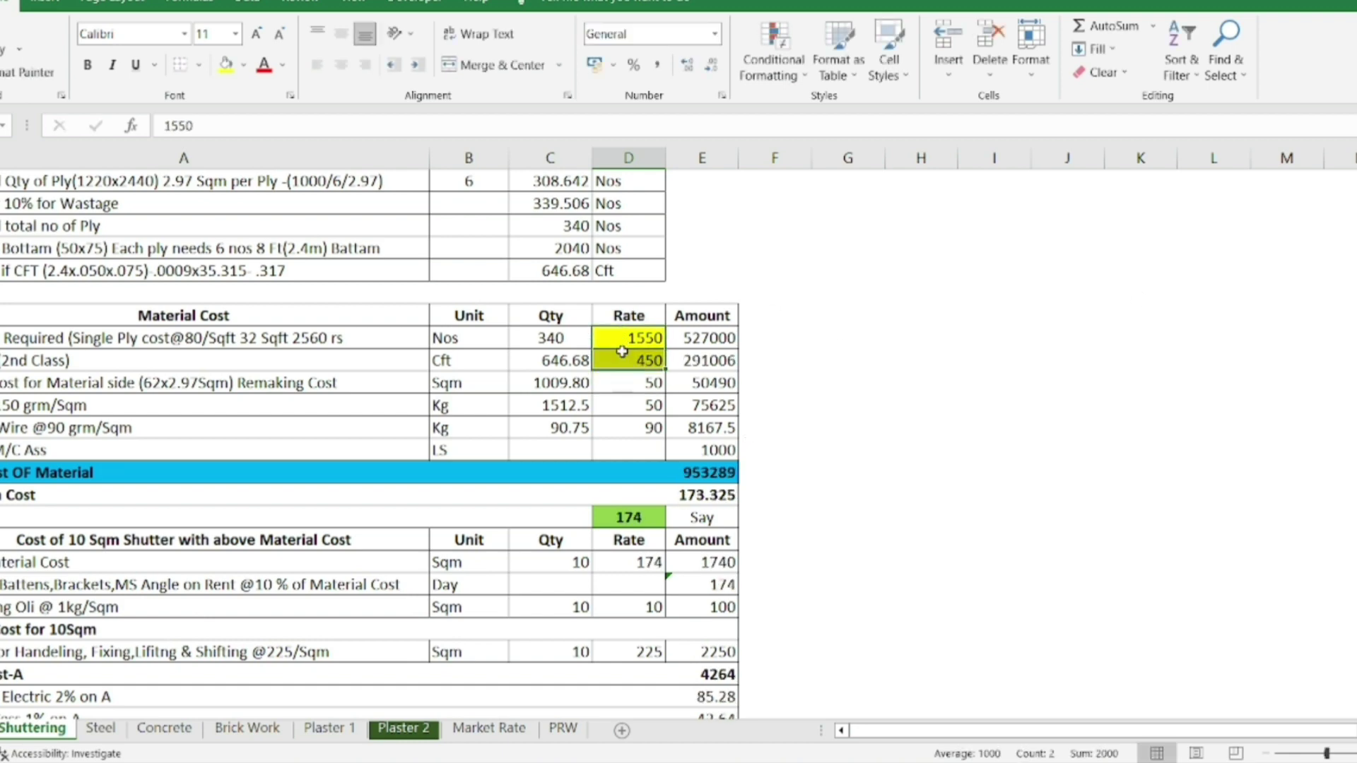
scroll(627, 673, "down", 3)
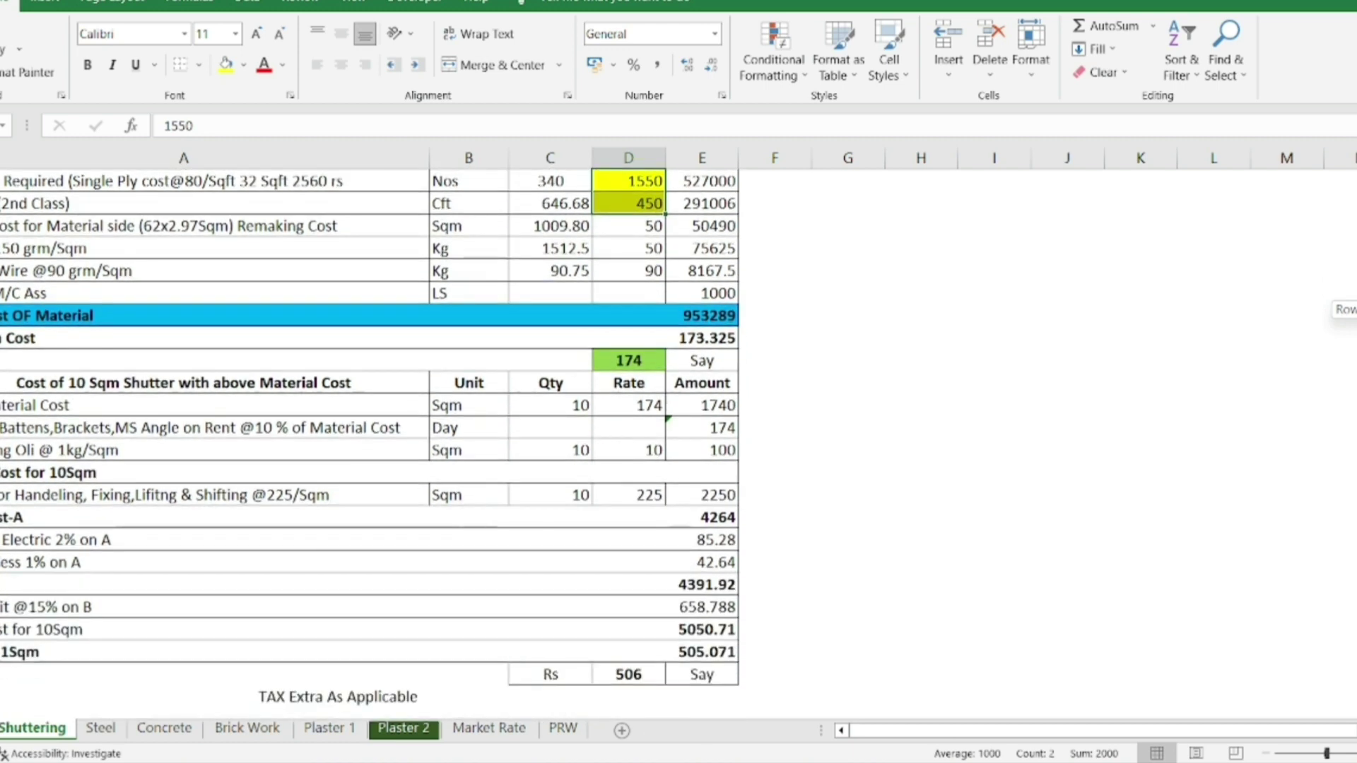
left_click(627, 673)
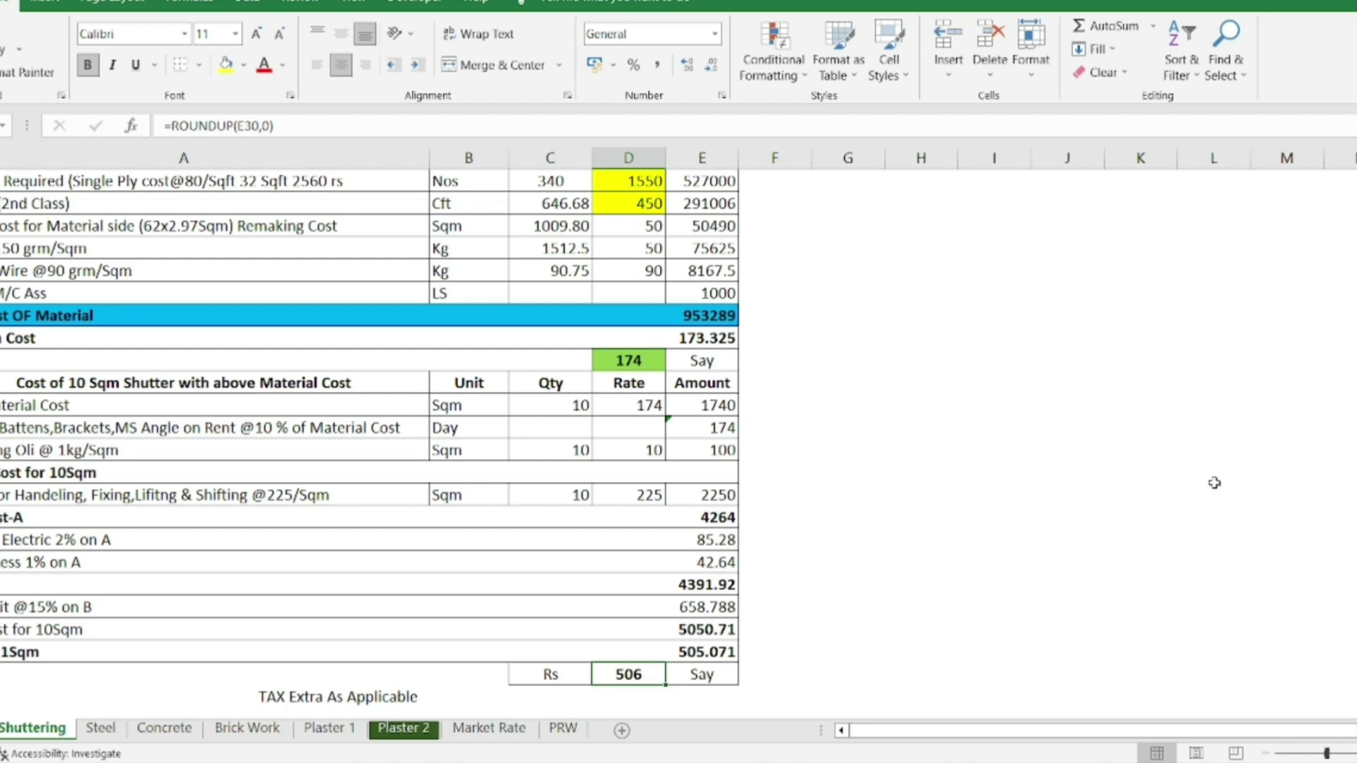
scroll(600, 456, "up", 3)
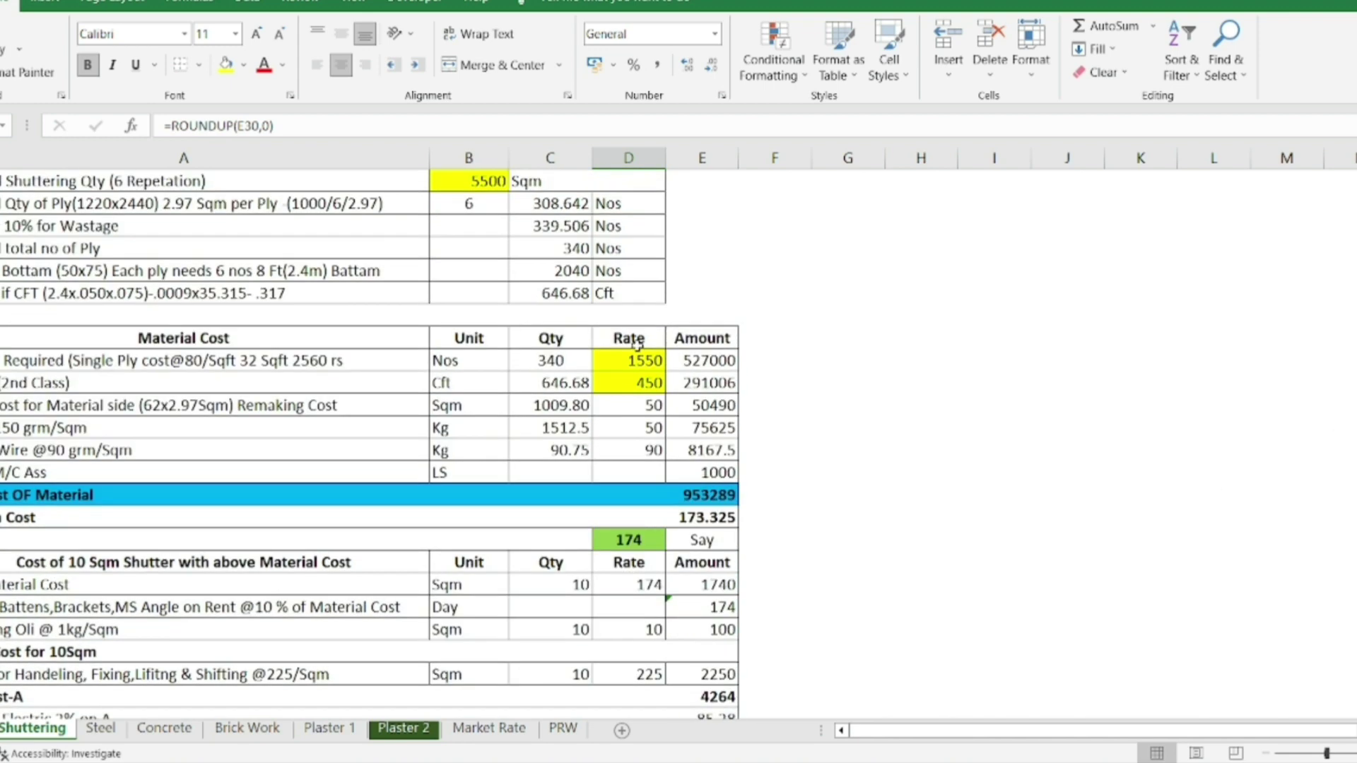
left_click(635, 363)
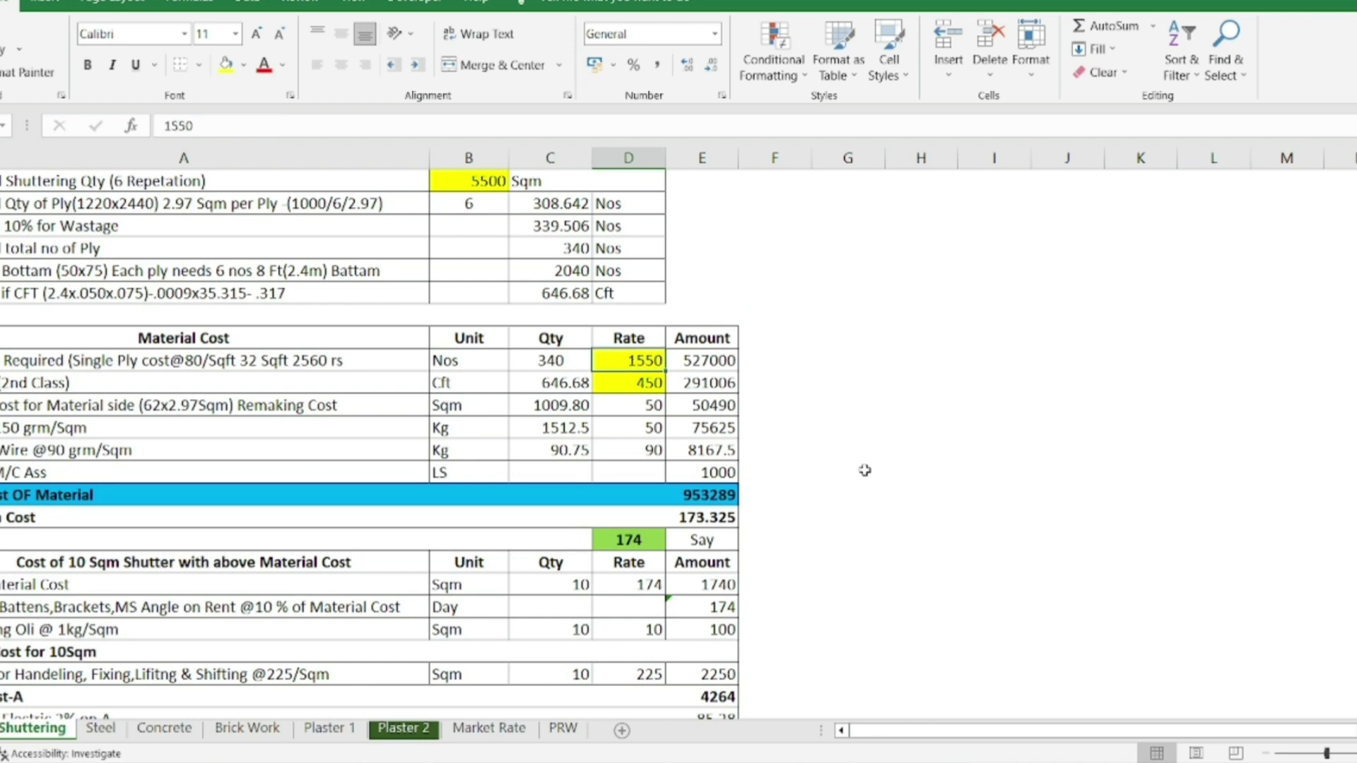
left_click_drag(633, 359, 631, 373)
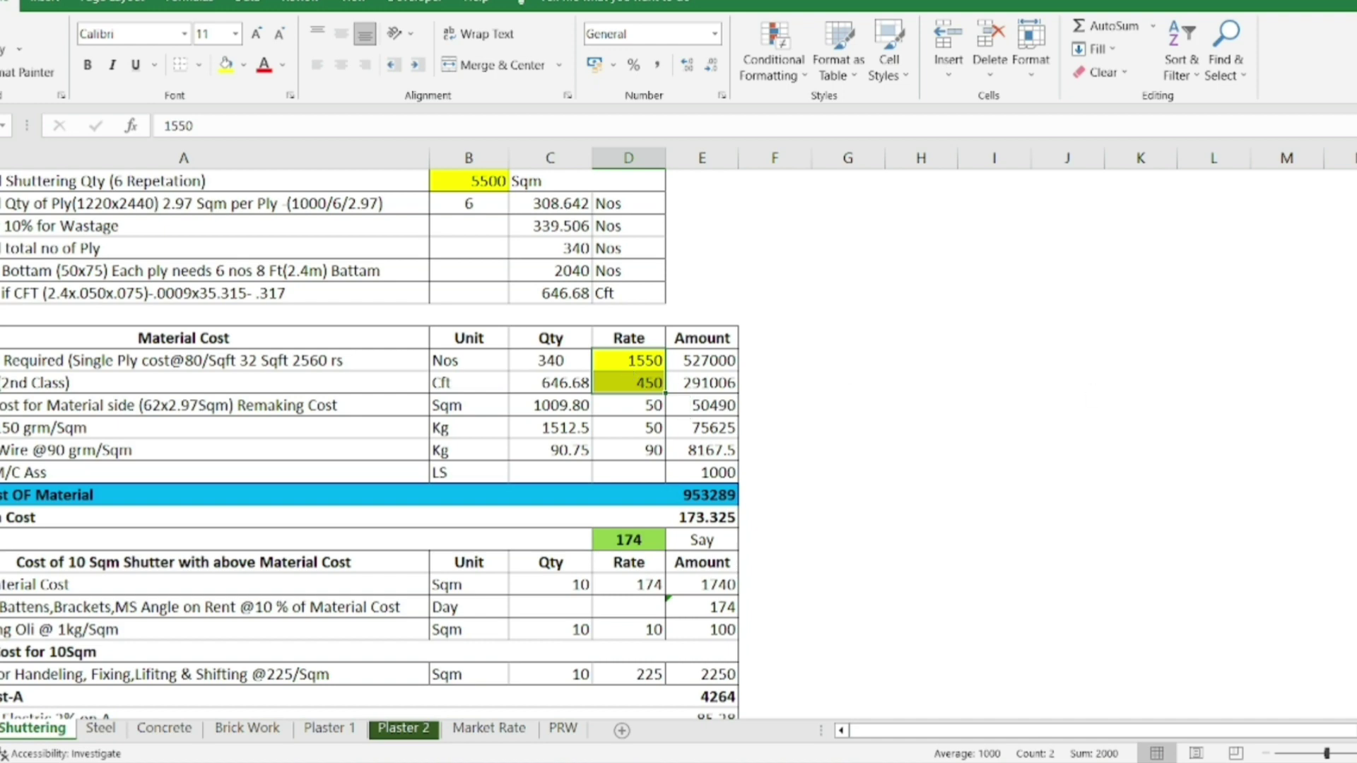
scroll(622, 495, "down", 3)
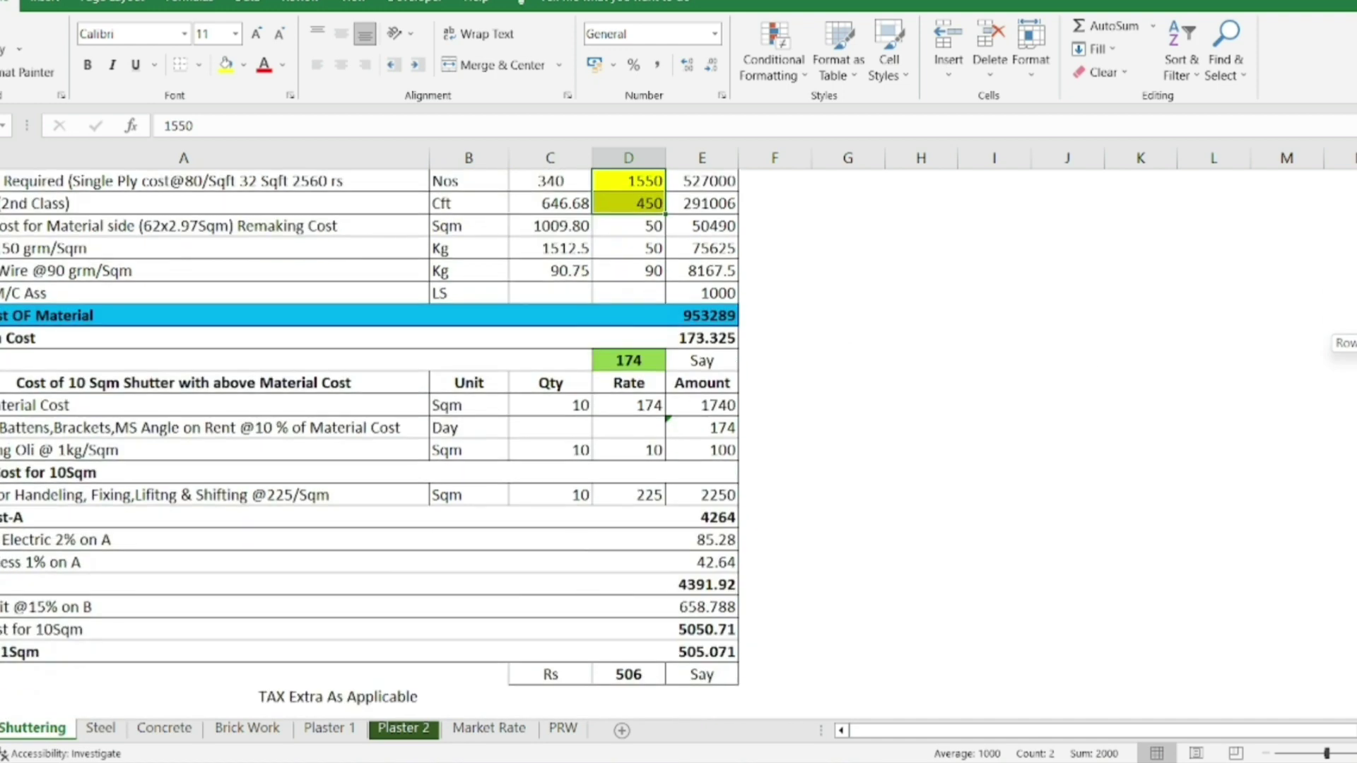
left_click(626, 675)
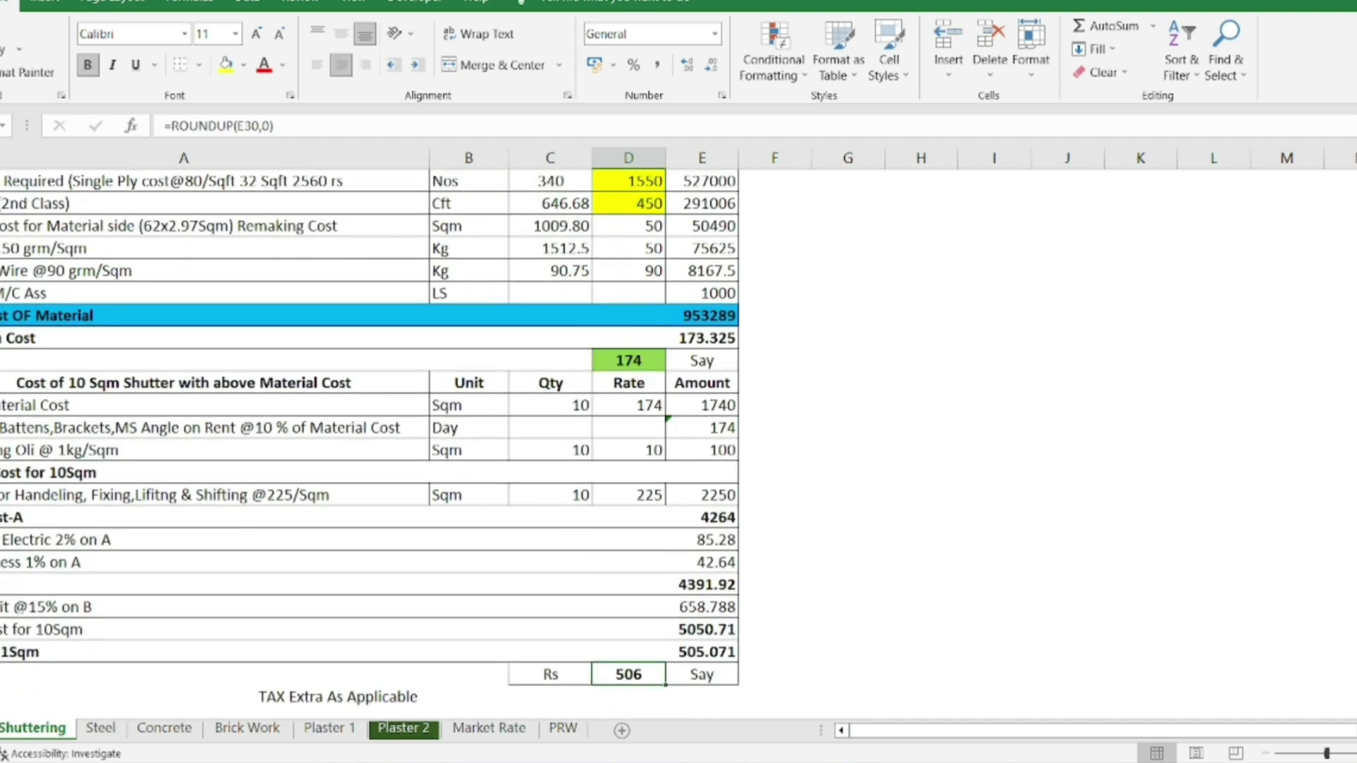
Undo the trial changes to the ply and batten rates and recheck the final rate per Sqm
scroll(978, 497, "up", 3)
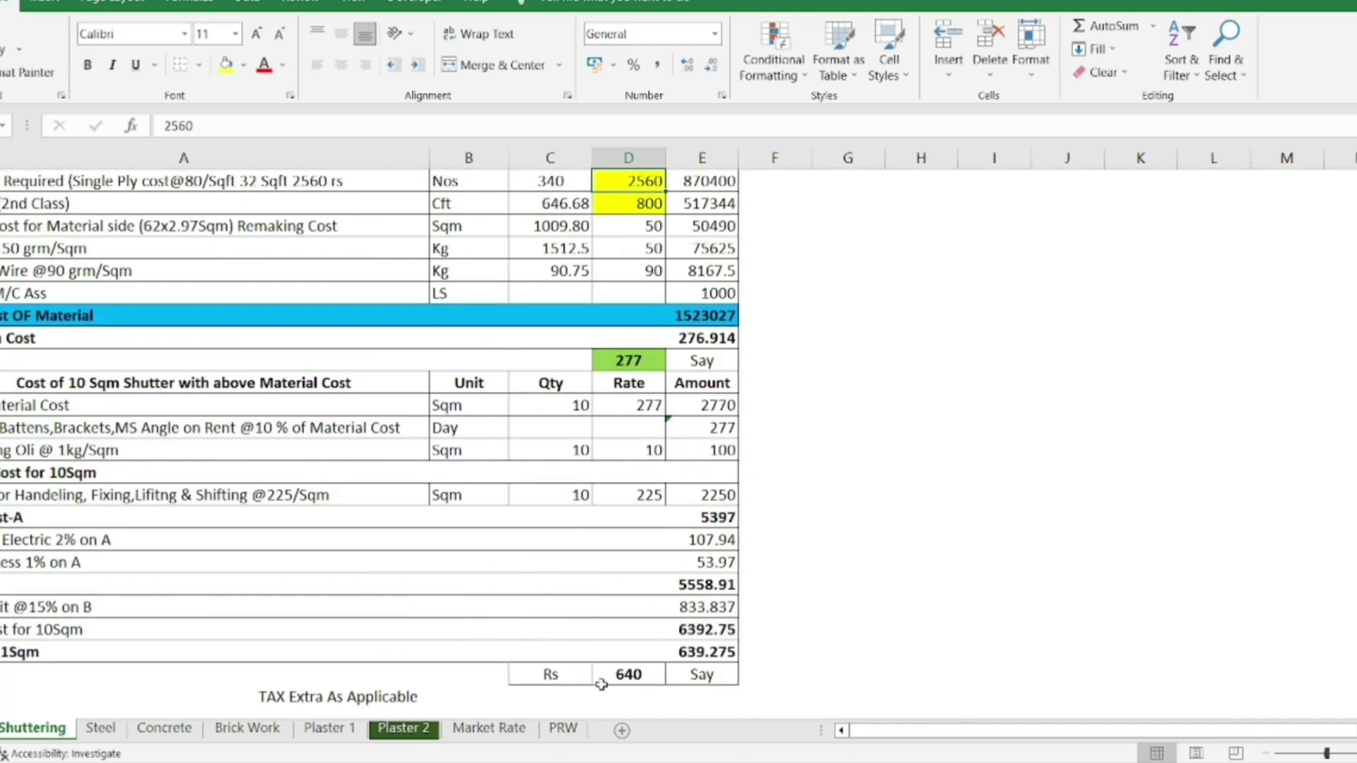
left_click(604, 680)
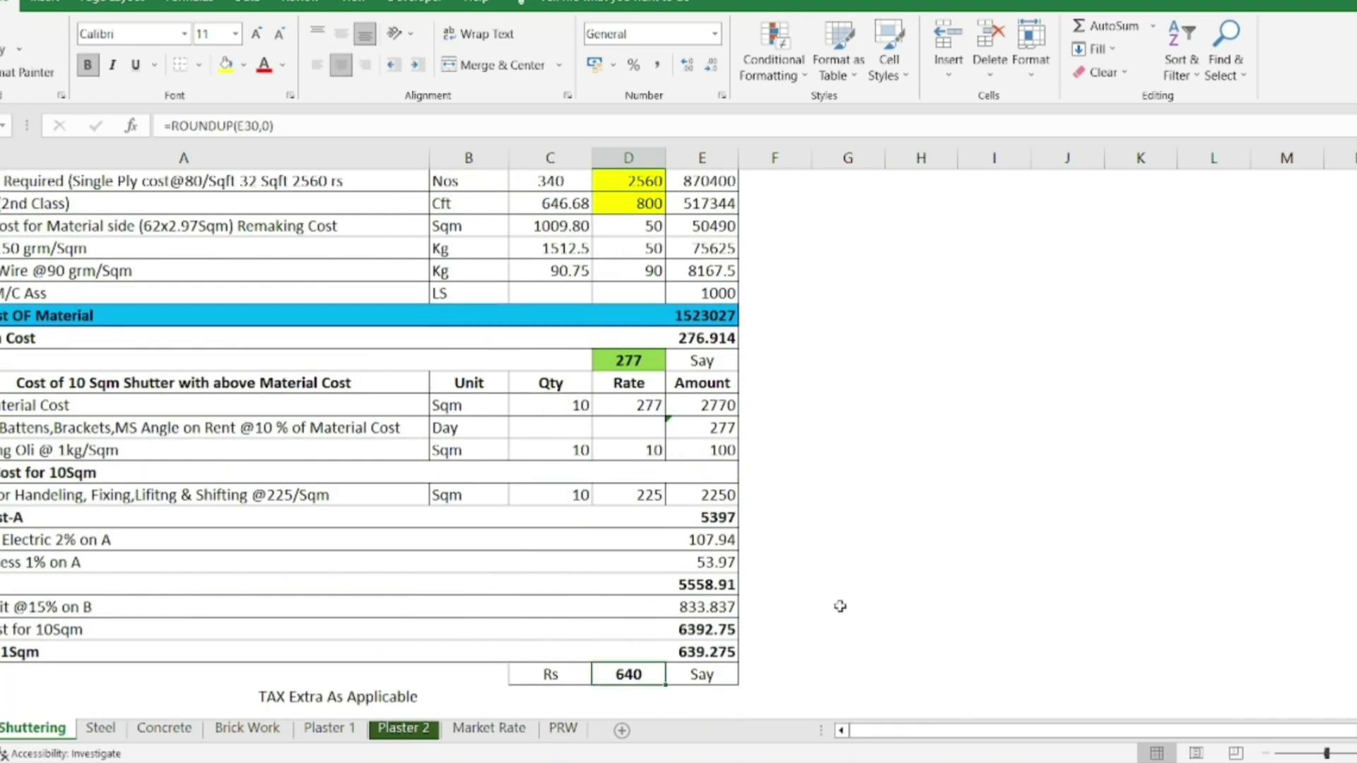